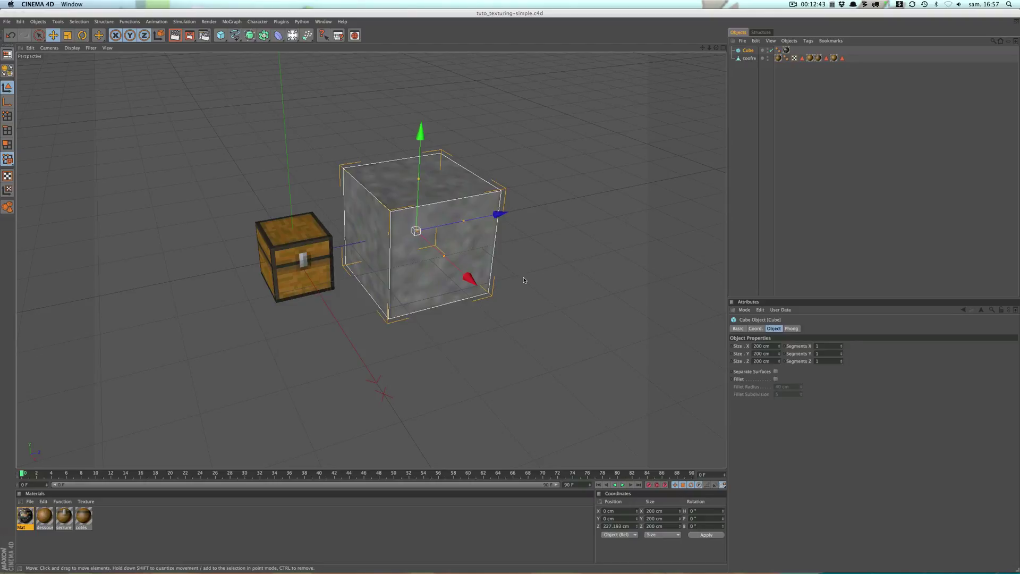
- Load terrain.png as the colour texture of the Mat material
left_click_drag(515, 284, 380, 327, "alt")
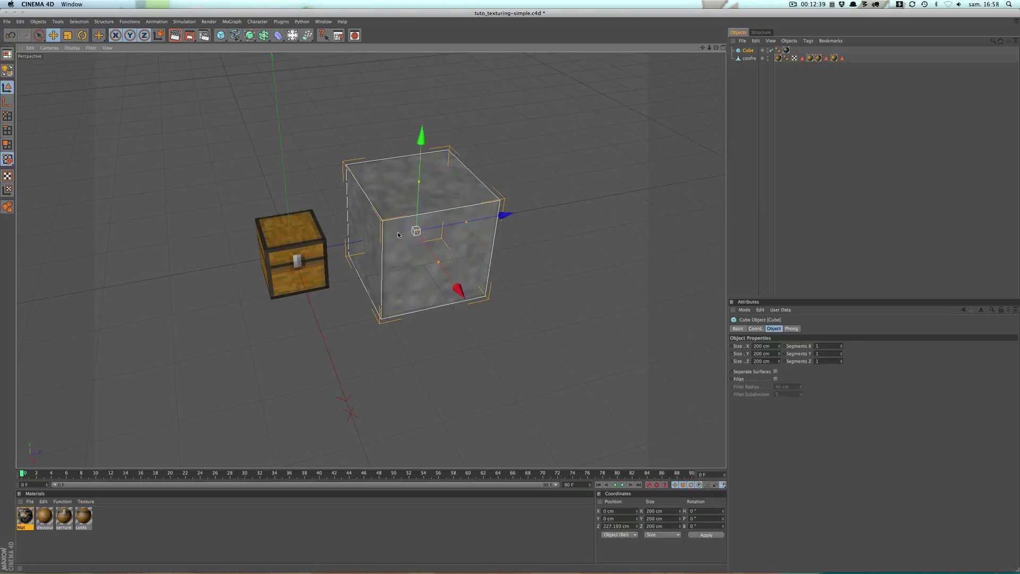
double_click(24, 517)
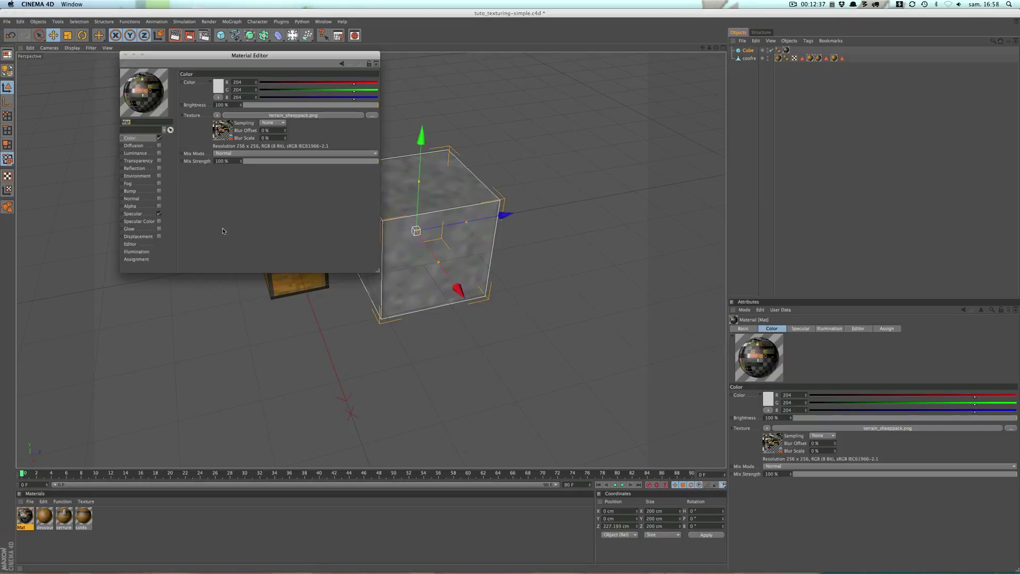
left_click(217, 115)
left_click(239, 138)
scroll(439, 298, "down", 2)
double_click(481, 279)
- Rename the cube to pierre and render the scene with Ctrl+R
left_click_drag(335, 55, 792, 243)
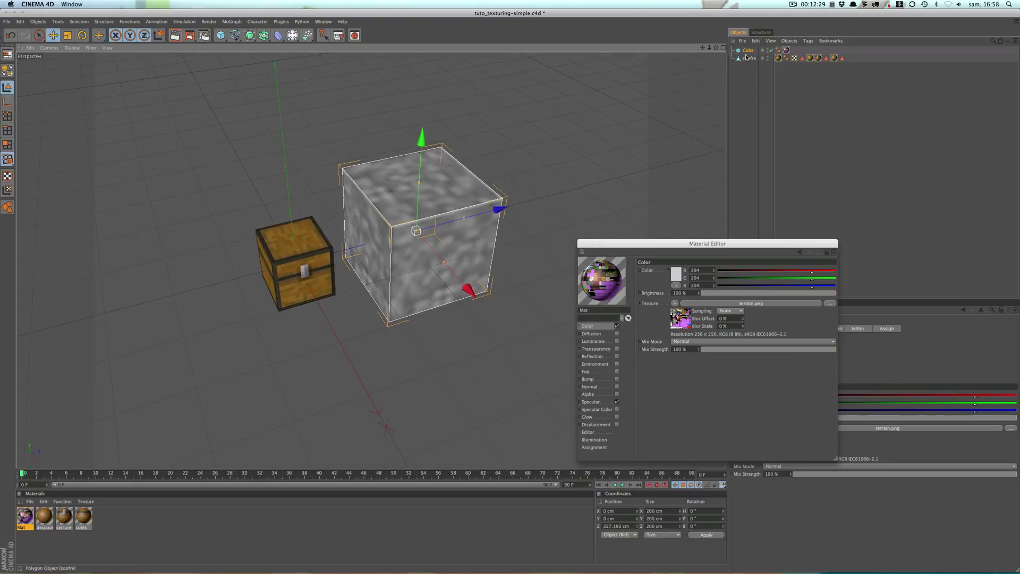
type("pierre")
key("Return")
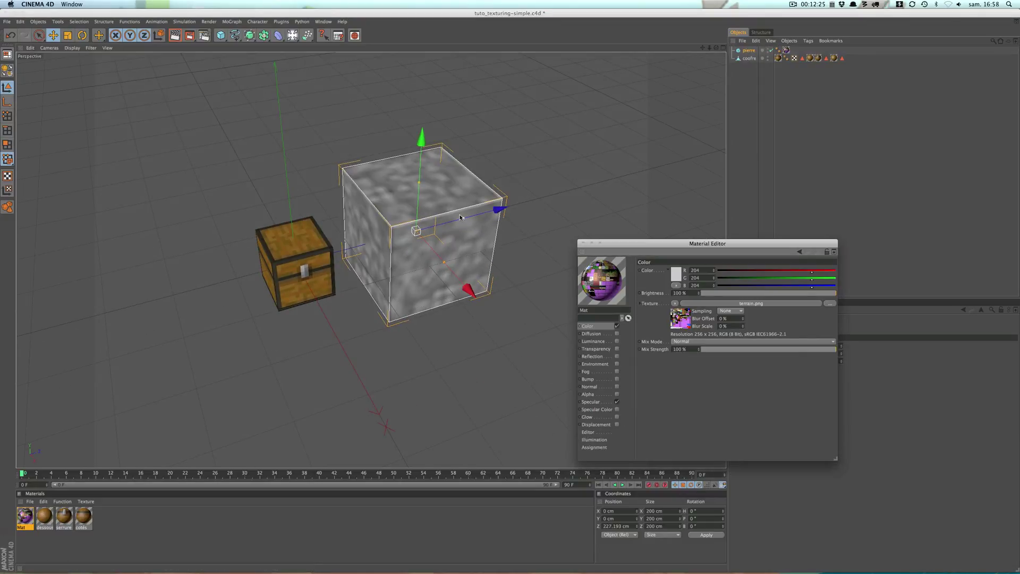
left_click(249, 192)
key("ctrl+r")
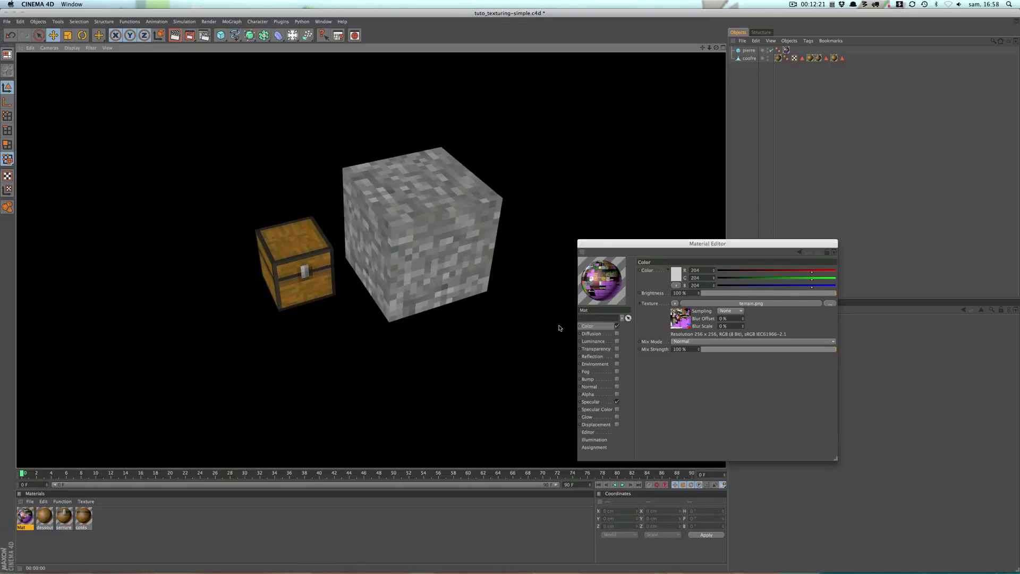
- Keep texture sampling at None and enable Enhanced OpenGL so the viewport shows the stone texture sharply
left_click(728, 311)
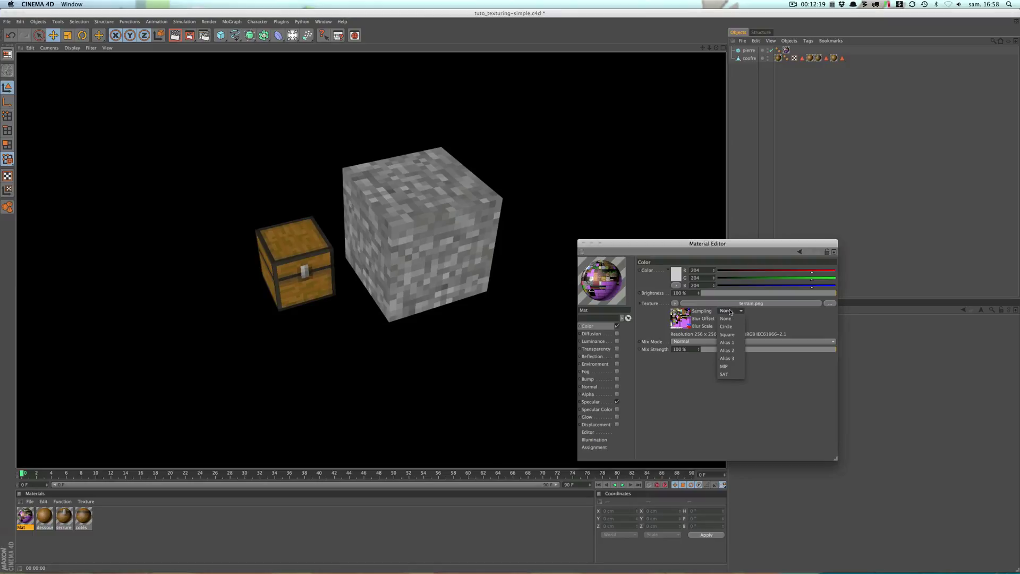
left_click(753, 311)
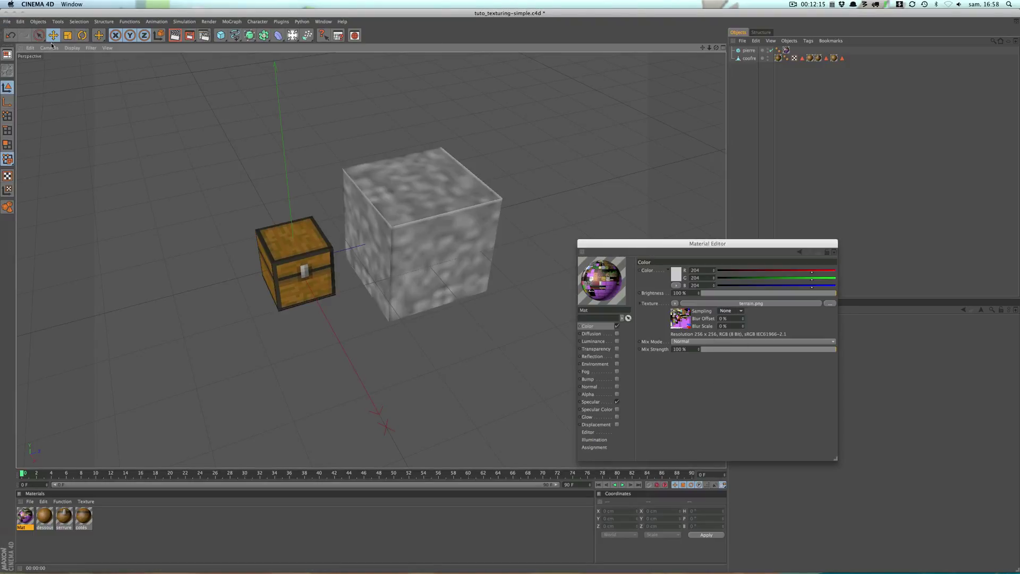
left_click(105, 50)
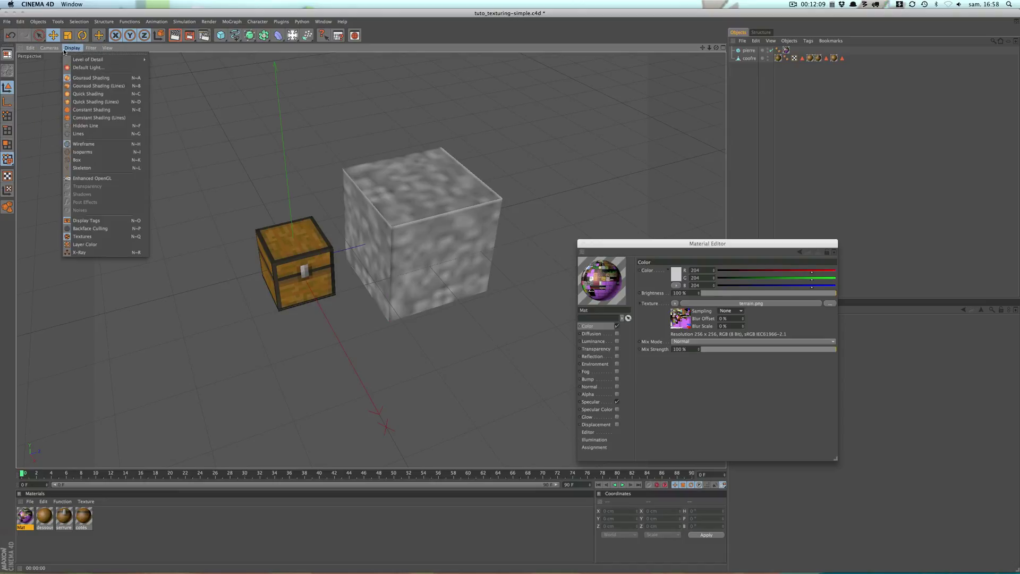
left_click(96, 178)
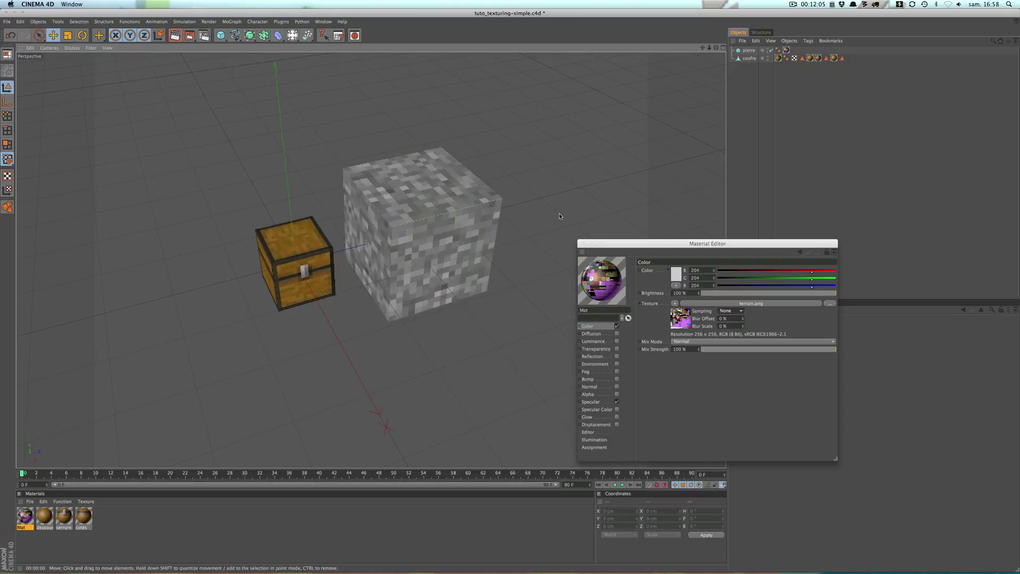
left_click_drag(559, 212, 543, 208, "alt")
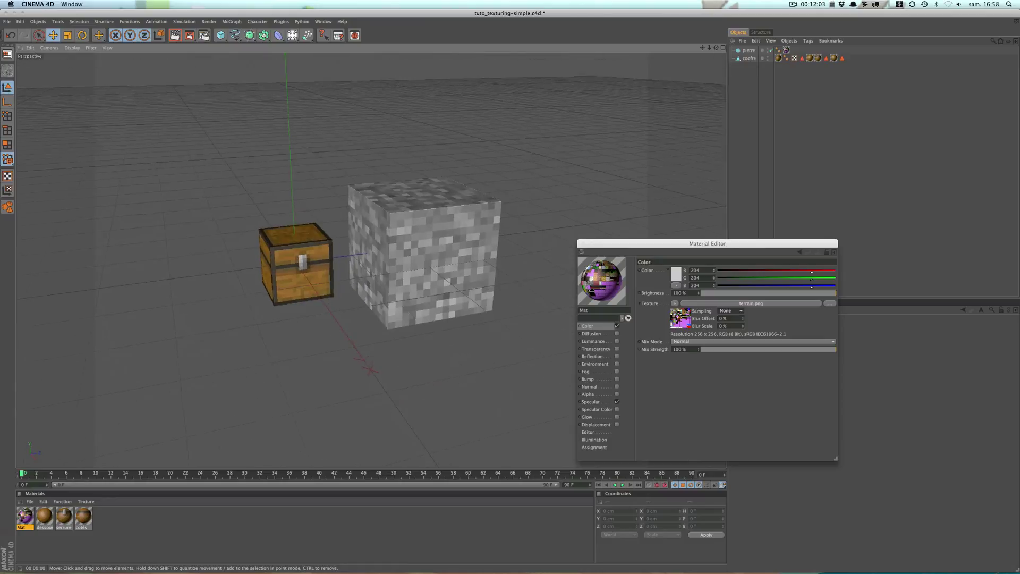
left_click_drag(542, 209, 481, 292, "alt")
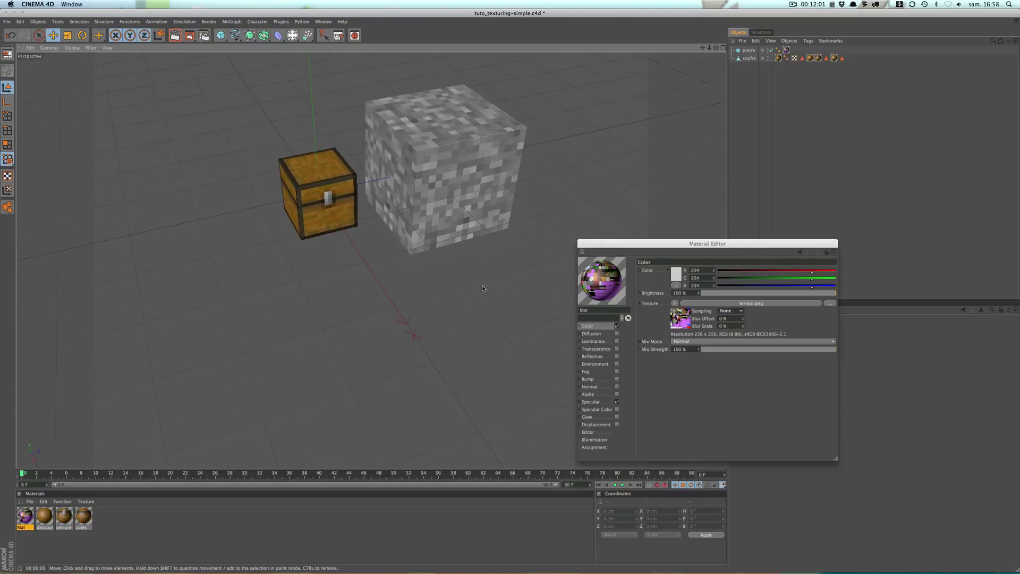
- Set coofre's editor visibility to Off, then render to confirm the chest still appears
left_click(582, 243)
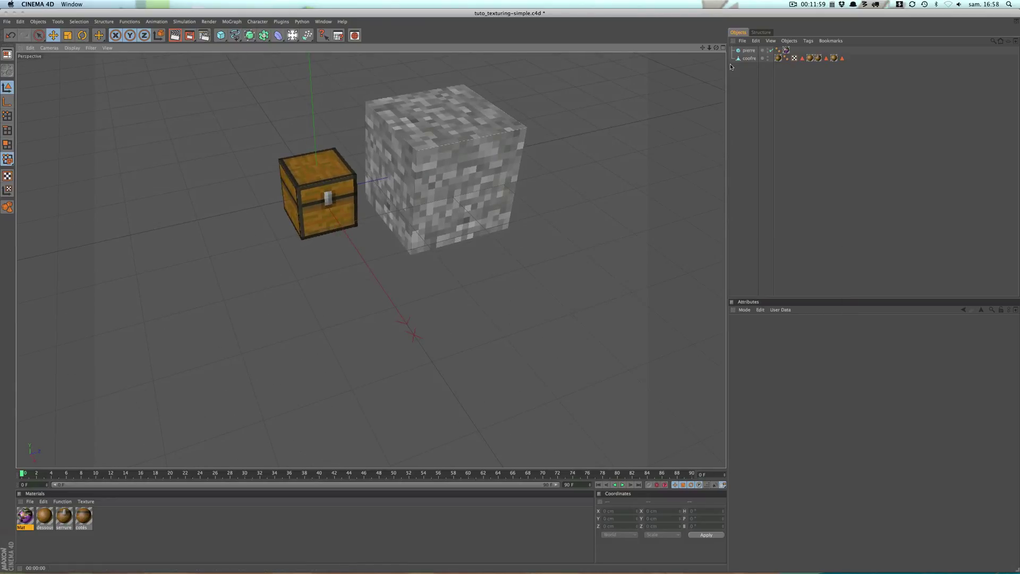
left_click(748, 58)
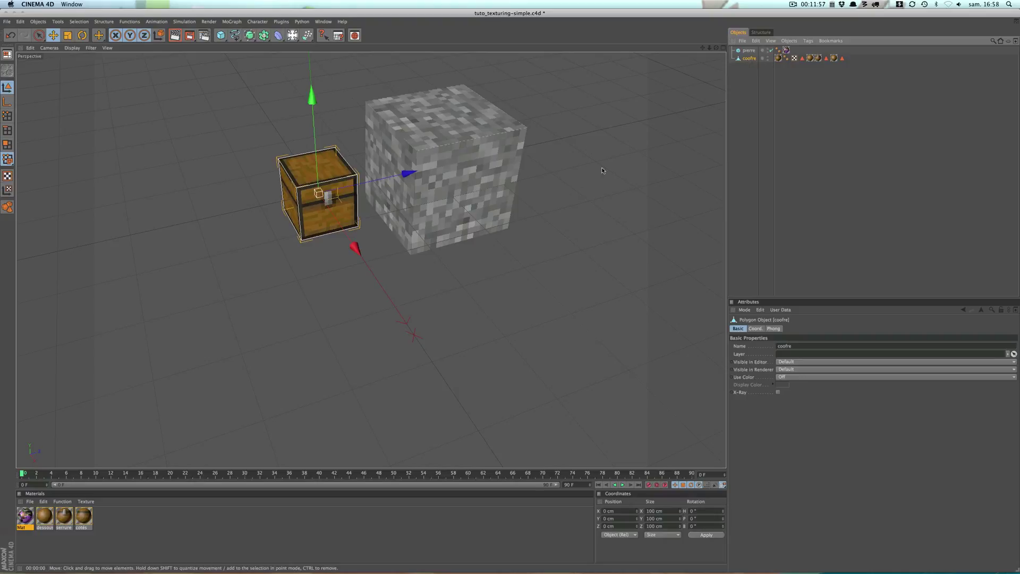
left_click(769, 50)
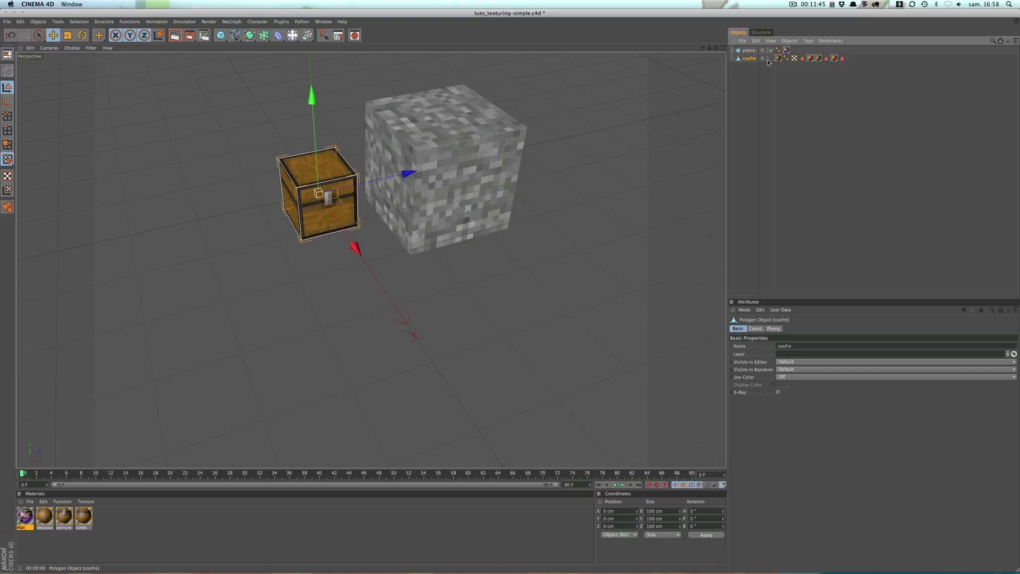
left_click(767, 58)
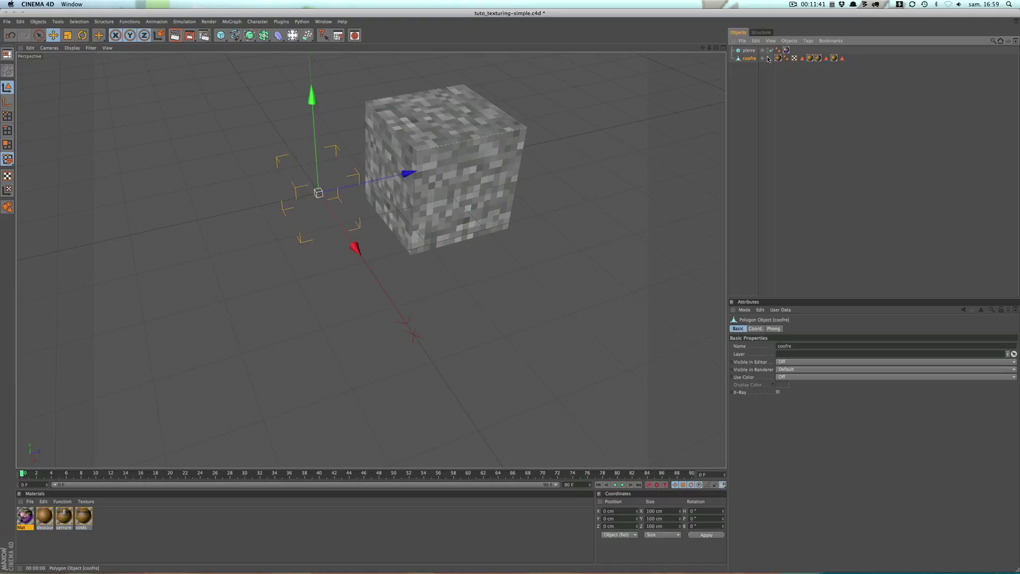
key("ctrl+r")
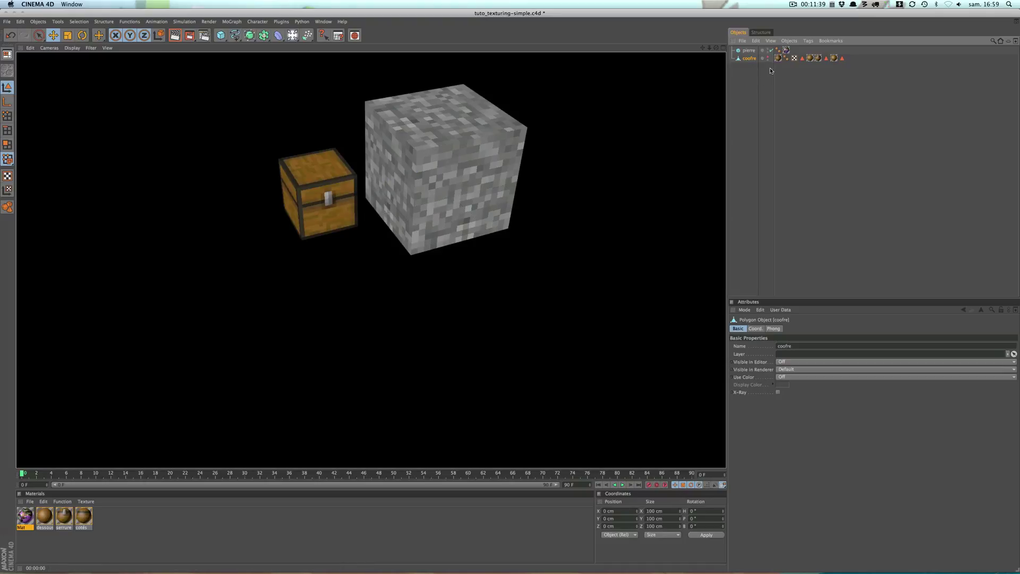
left_click(525, 127)
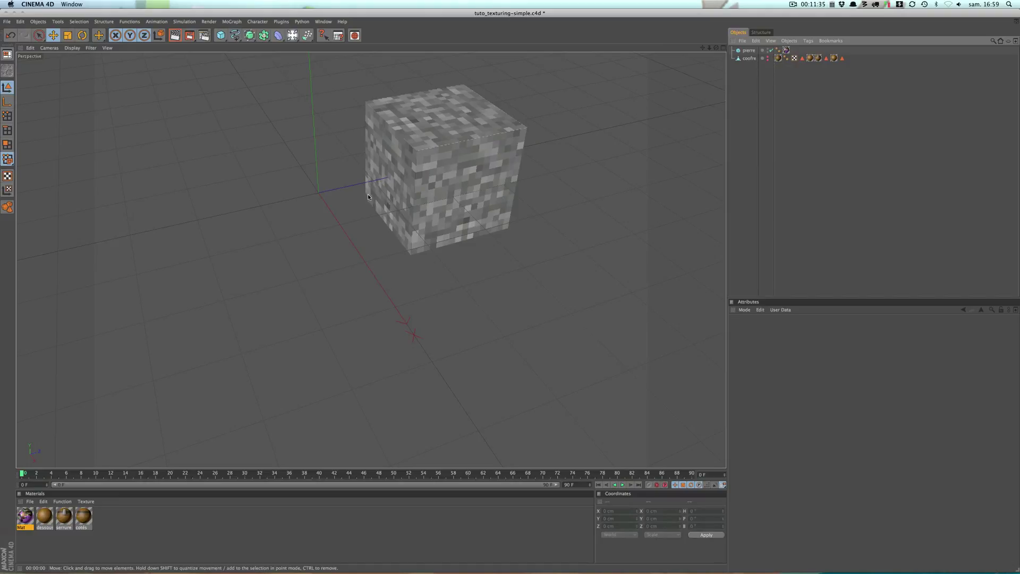
key("ctrl+r")
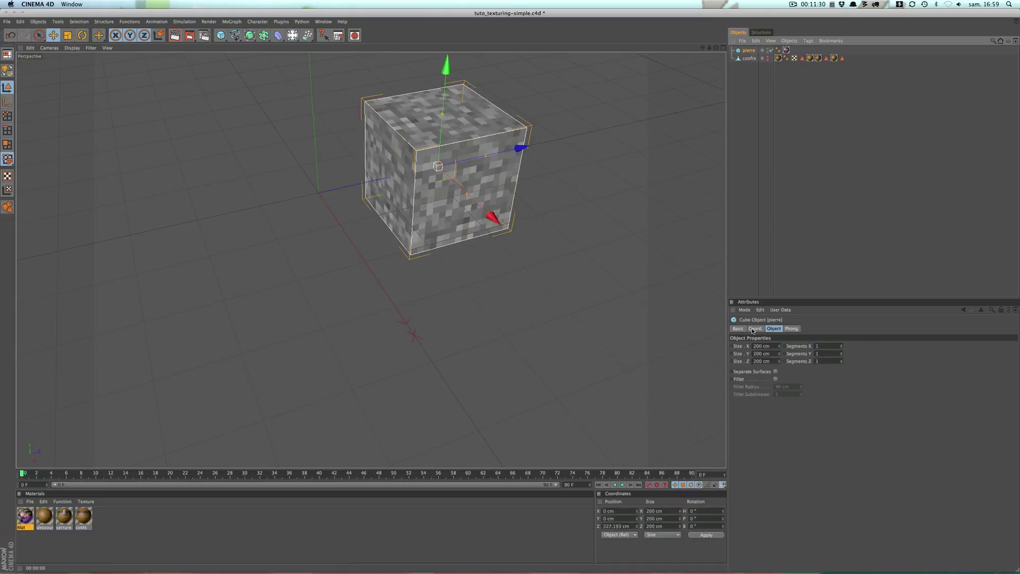
- Set the pierre cube's Z position to 0
left_click(754, 330)
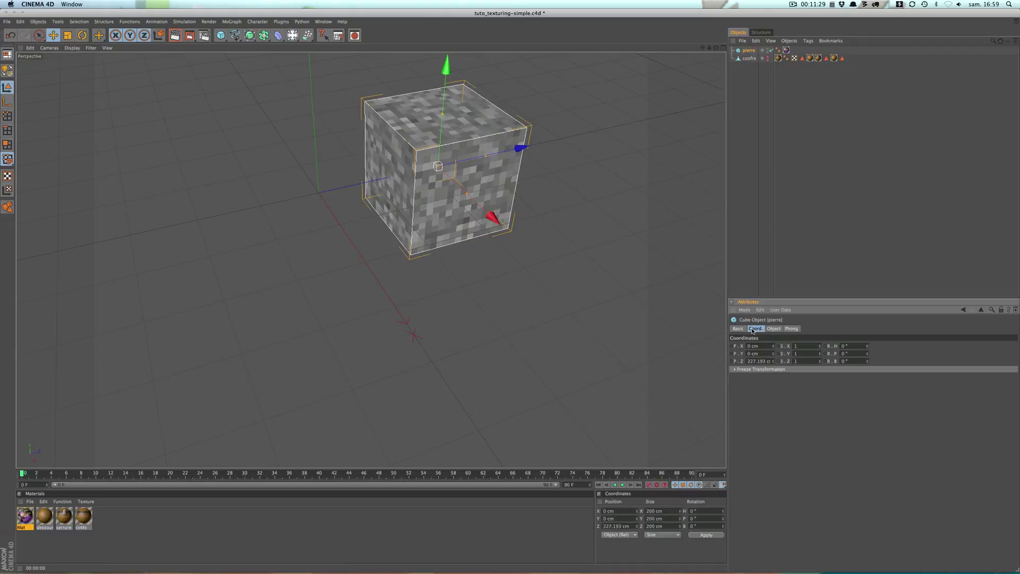
type("0")
key("Return")
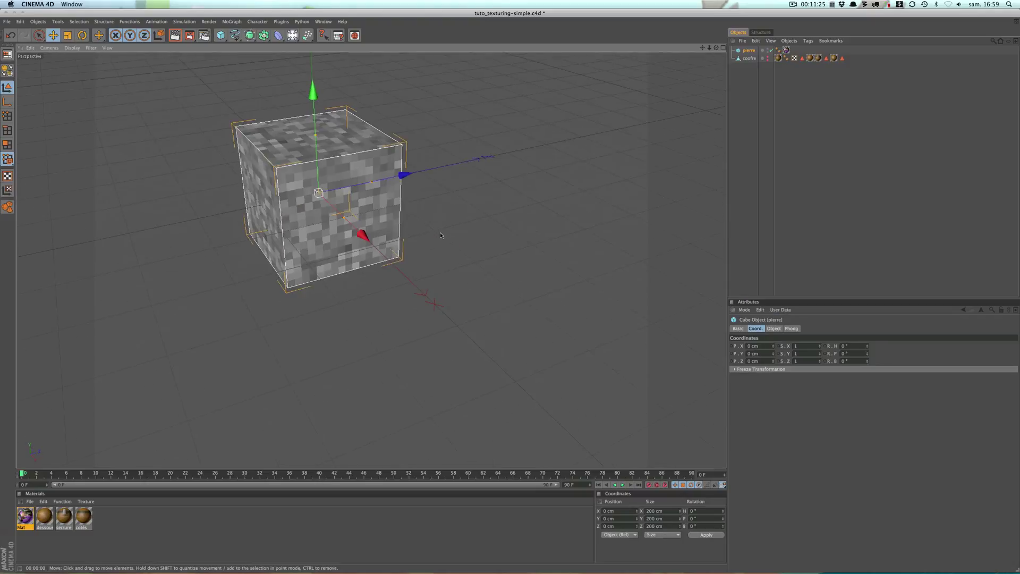
left_click_drag(467, 161, 514, 196, "alt")
left_click(745, 82)
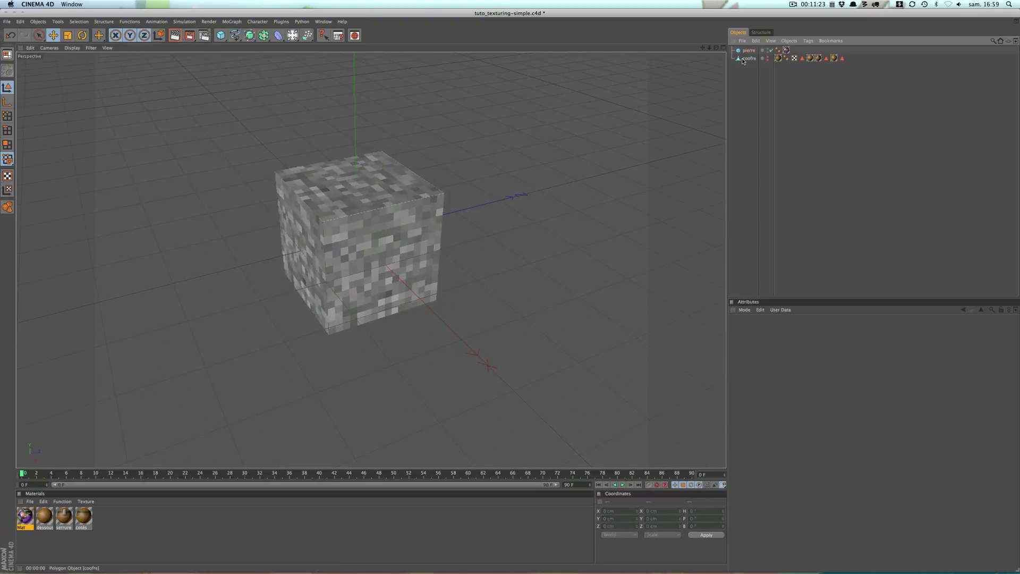
- Duplicate the cube as pierre.1 and slide it 200 cm along Z beside the original
left_click(377, 192)
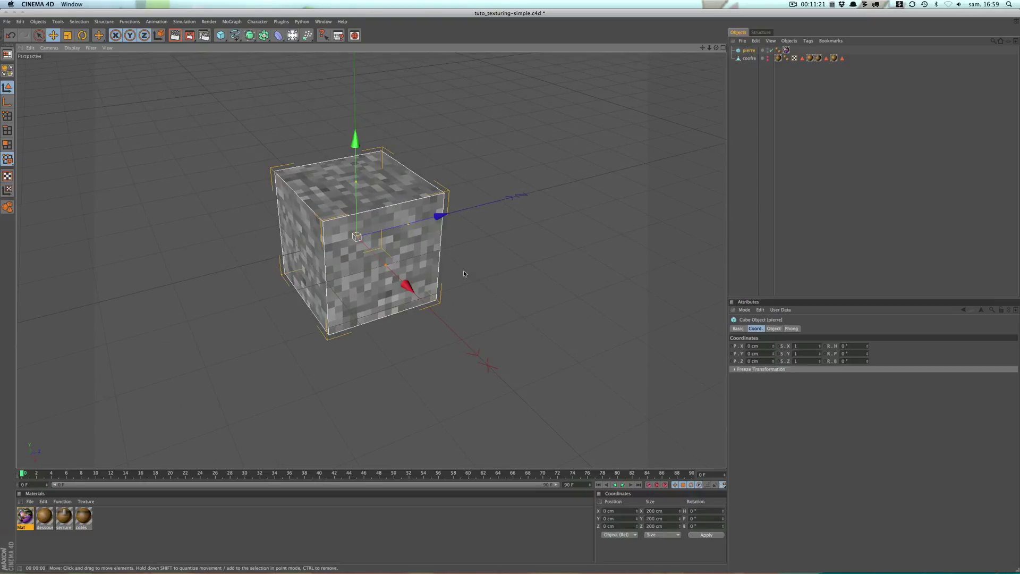
key("ctrl+c")
key("ctrl+v")
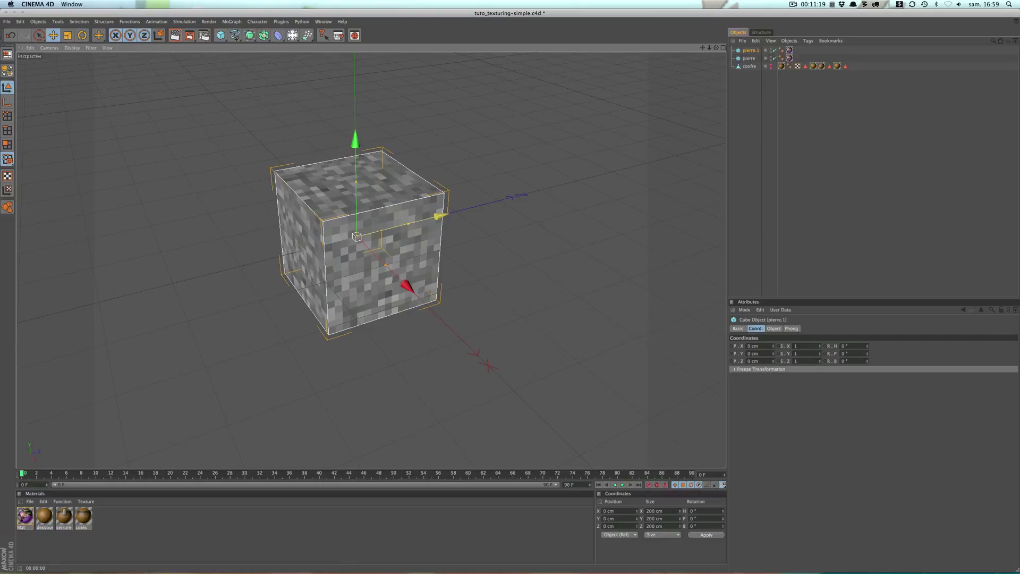
left_click_drag(439, 216, 537, 192)
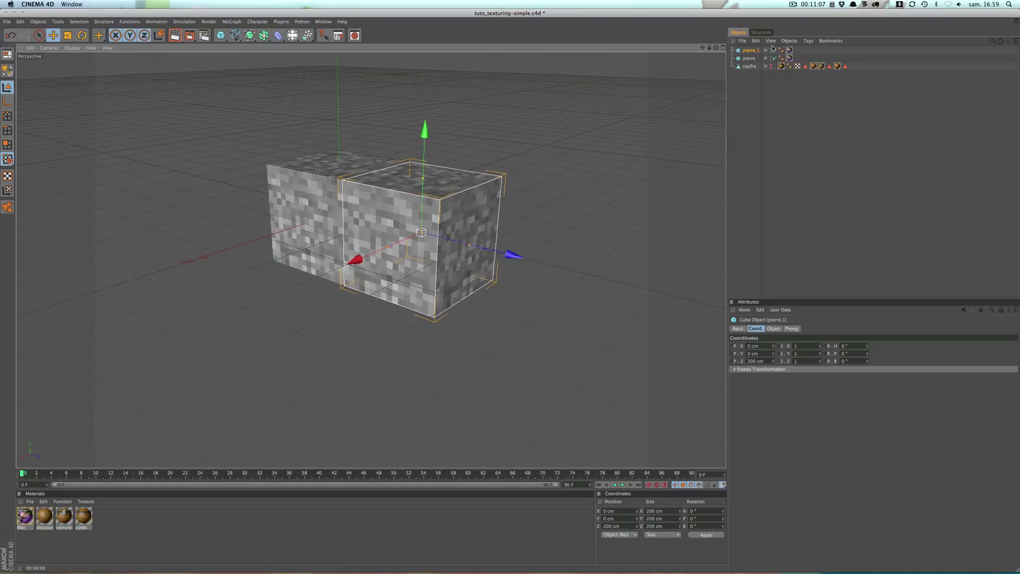
- Inspect the terrain.png material's texture shader, then select pierre.1's Texture tag
double_click(25, 517)
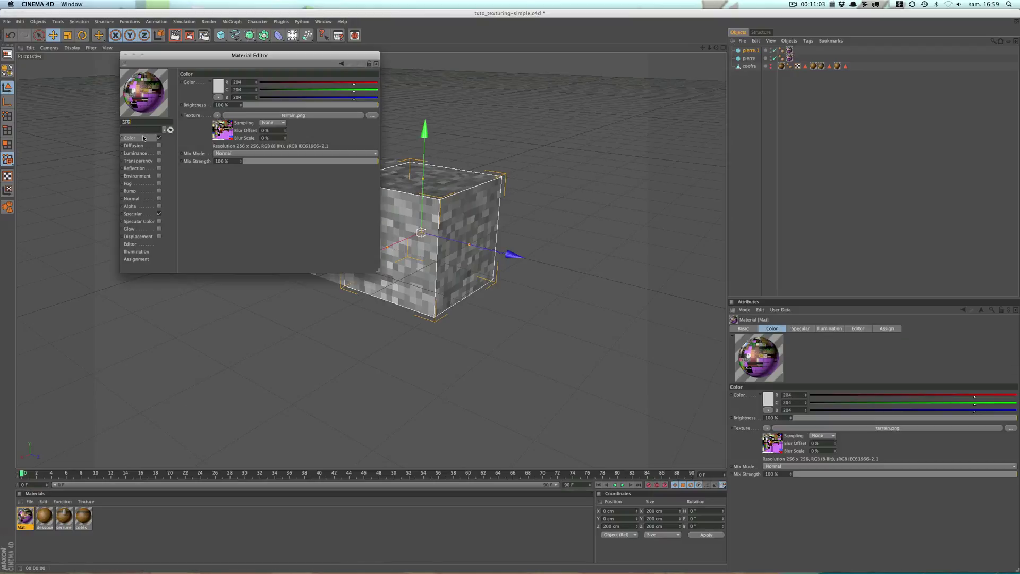
type("terr")
type("g")
left_click(125, 55)
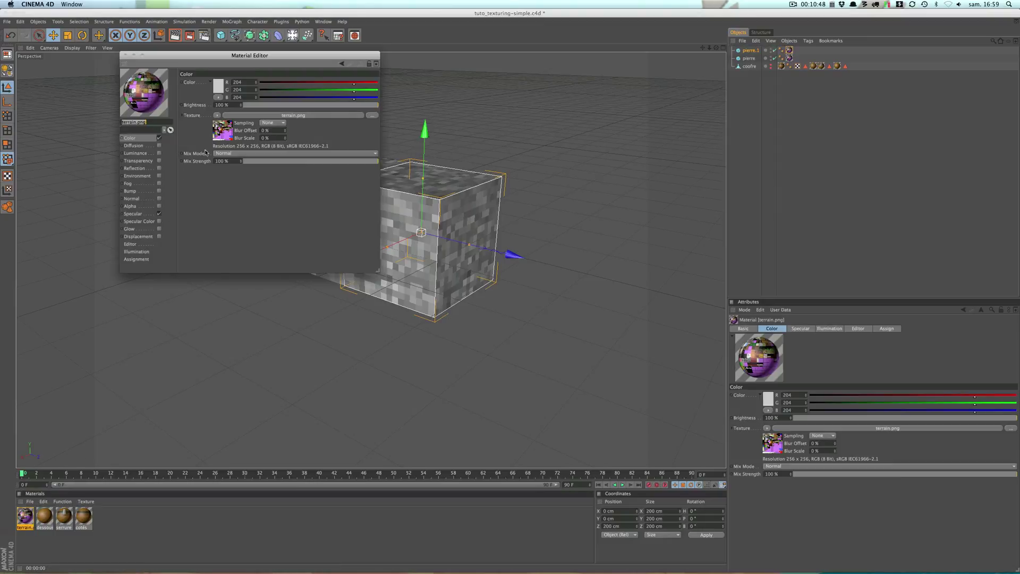
left_click(222, 131)
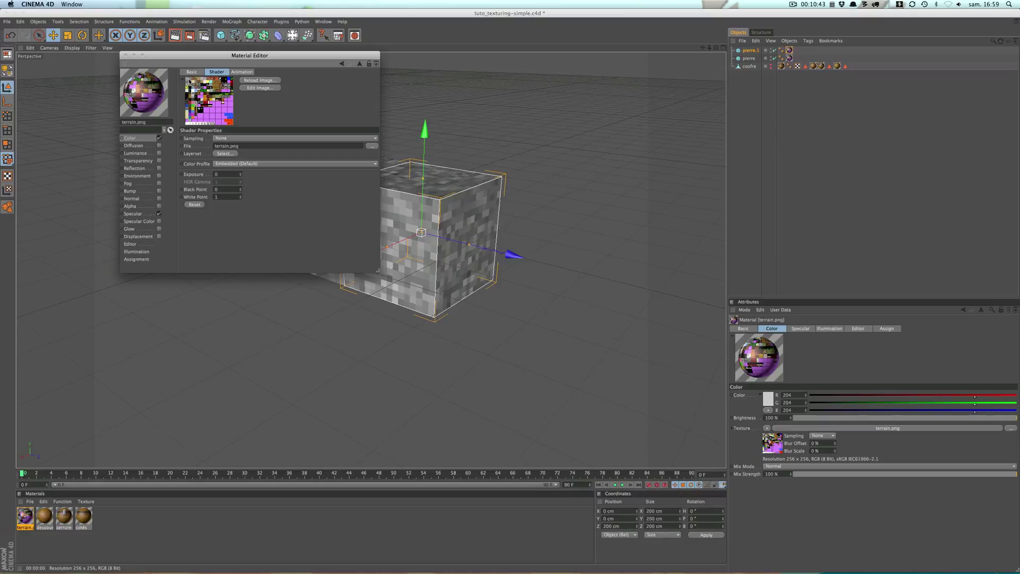
left_click(127, 56)
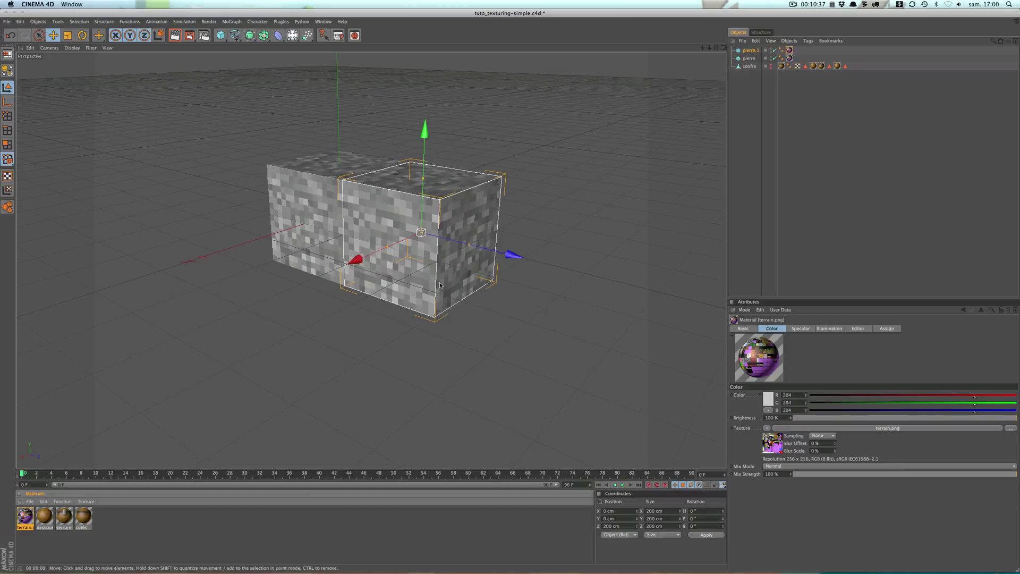
left_click(790, 51)
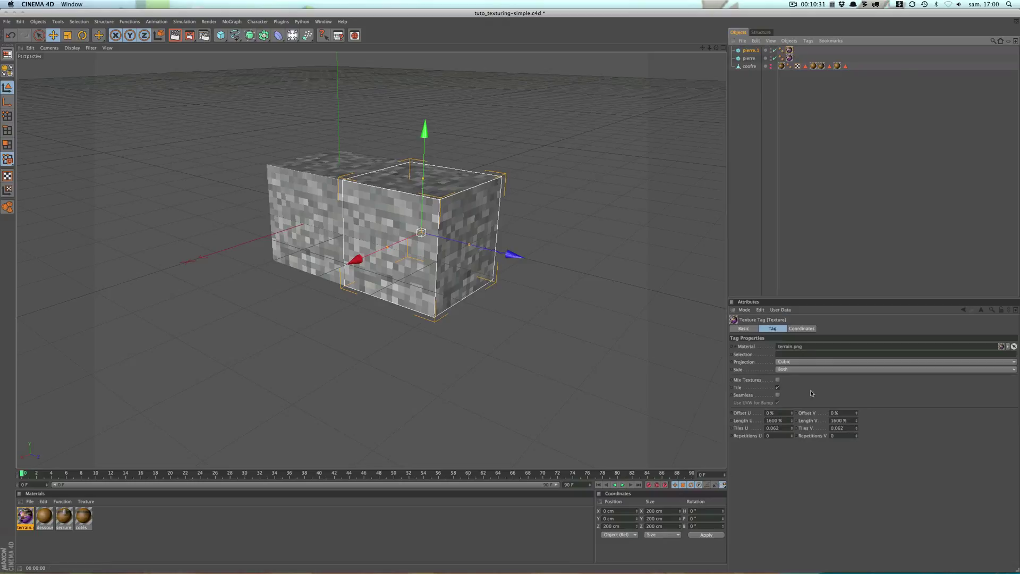
- Try Offset U values of 5, 15 and -15 % on pierre.1's texture, ending at -50 %
left_click(782, 414)
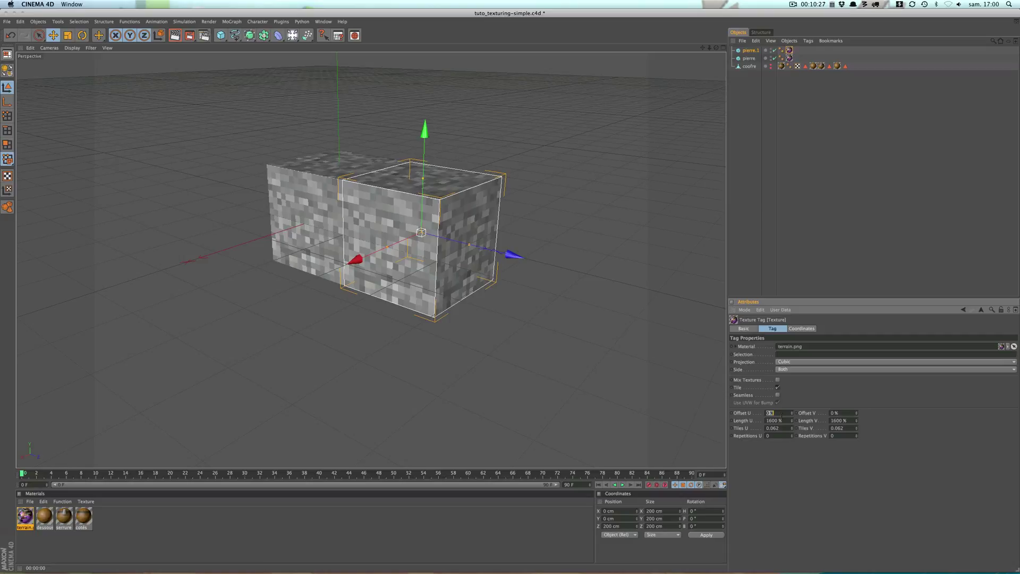
type("5")
key("Return")
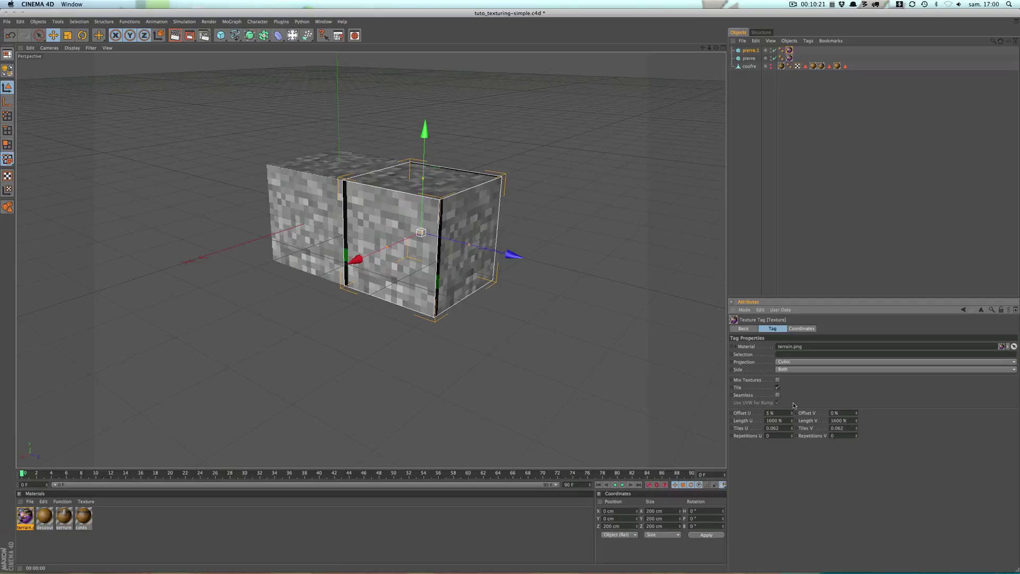
left_click(782, 413)
type("15")
key("Return")
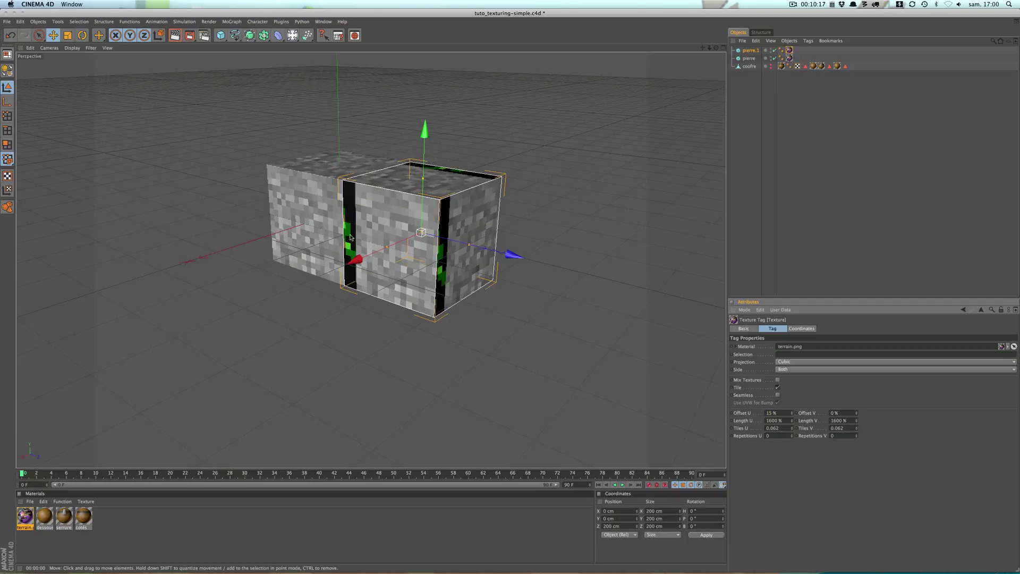
left_click(774, 414)
type("-15")
key("Return")
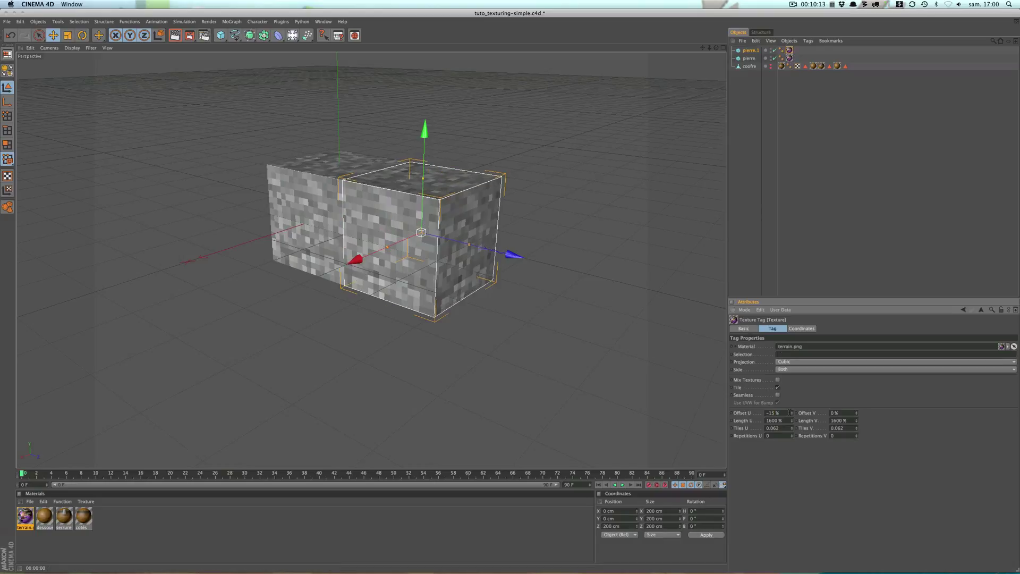
left_click(774, 413)
type("-50")
key("Return")
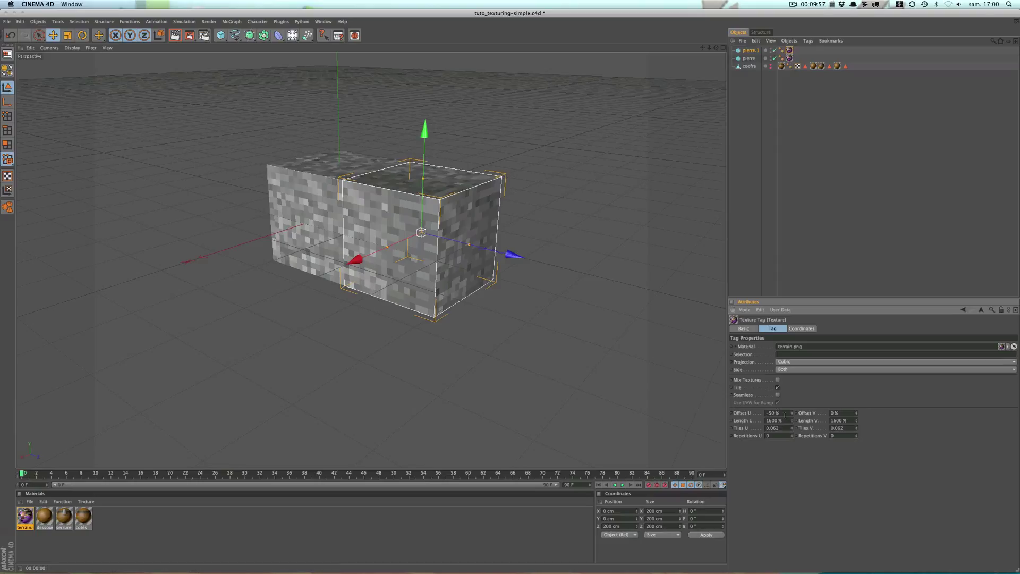
- Set pierre.1's Offset U to -100 %, then to -200 % to show the dirt tile
double_click(785, 414)
type("-100")
key("Return")
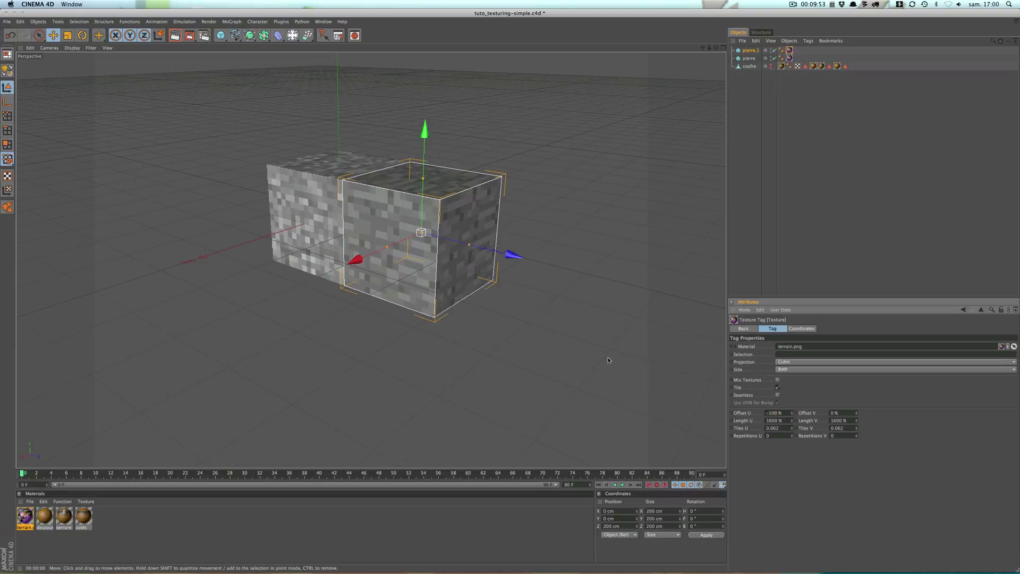
left_click(546, 338)
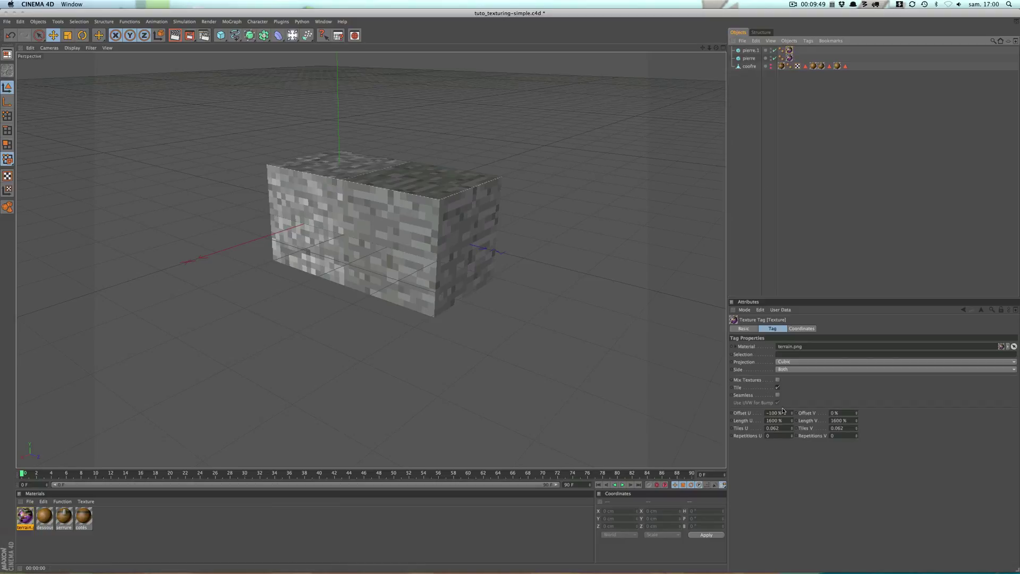
type("-200")
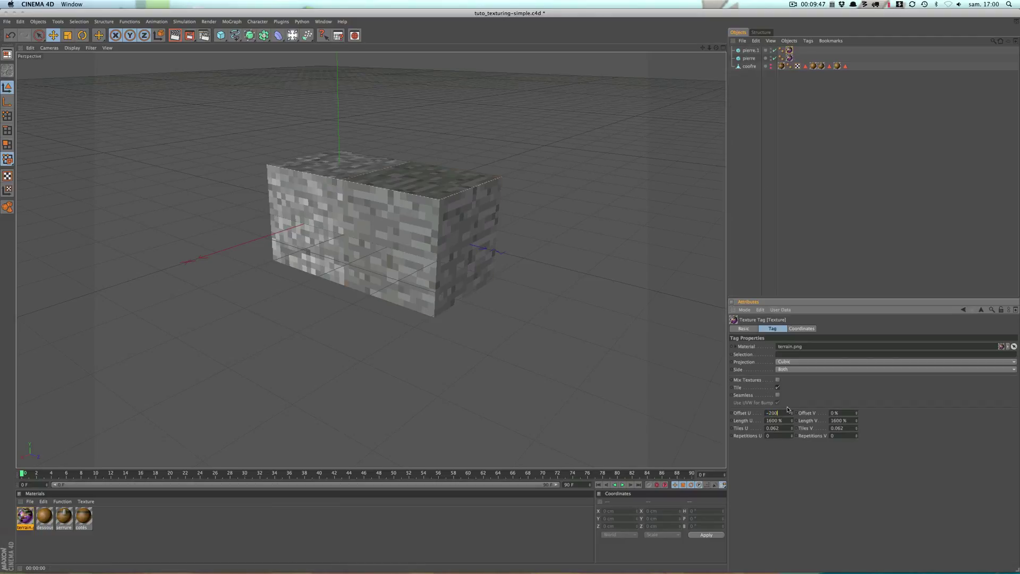
key("Return")
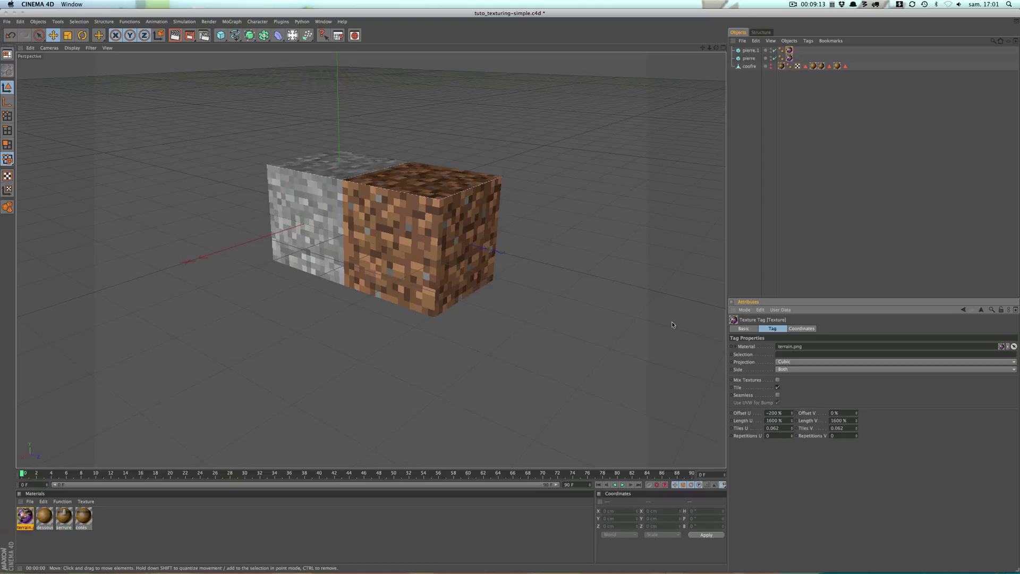
- Set the original pierre cube's texture Offset U to -100 %
left_click(773, 413)
type("-")
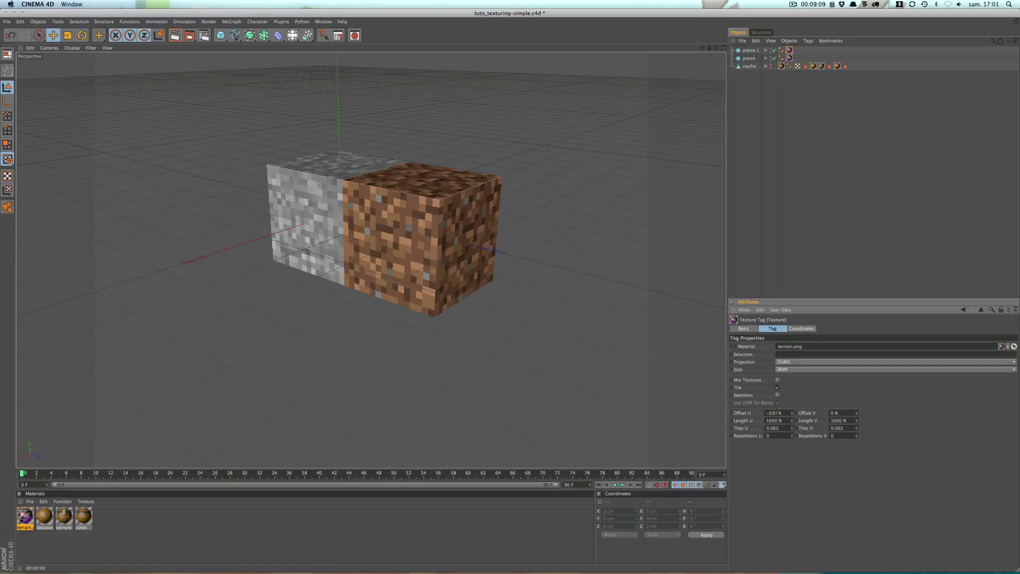
left_click(738, 83)
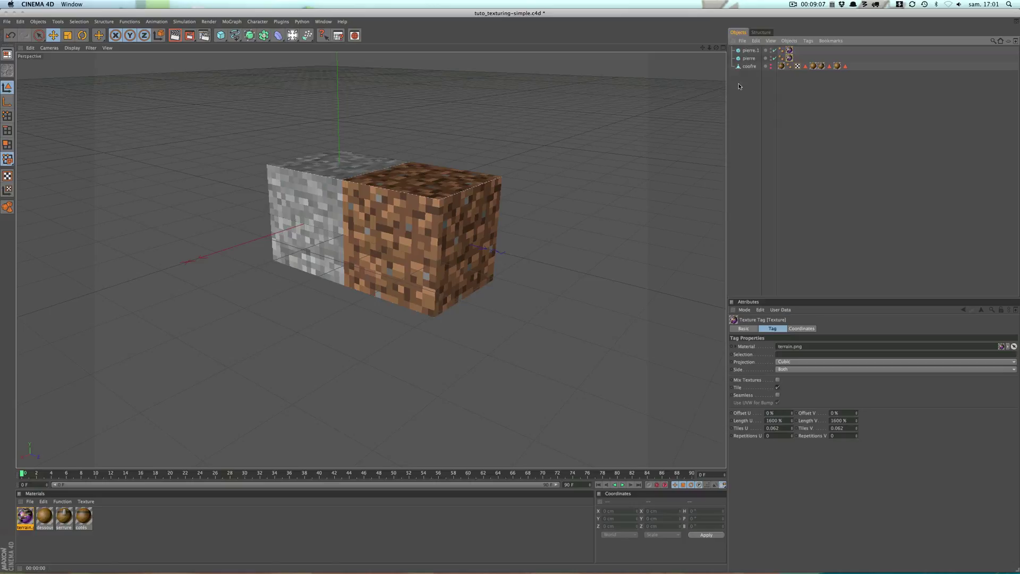
left_click(778, 414)
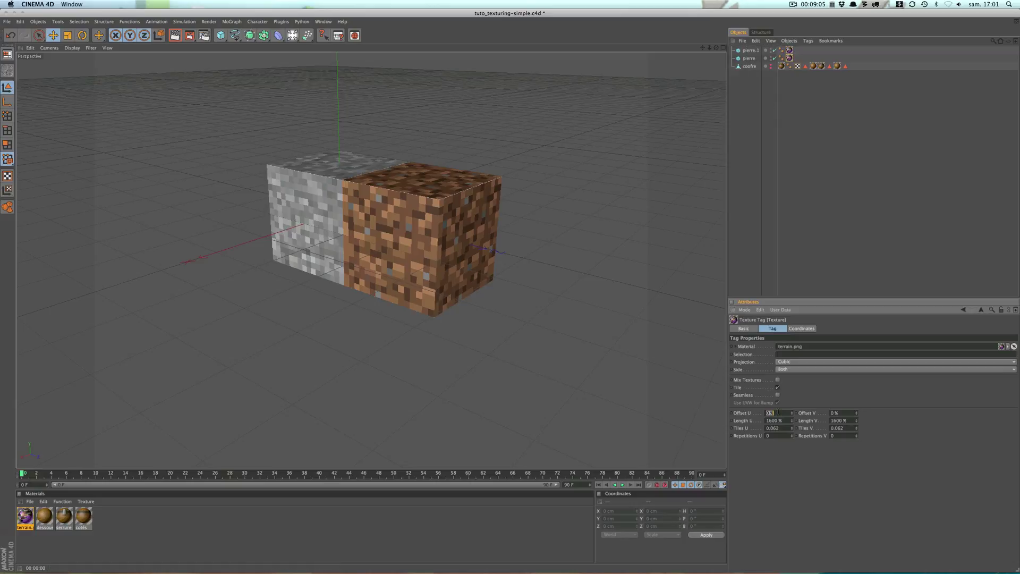
type("100")
key("Return")
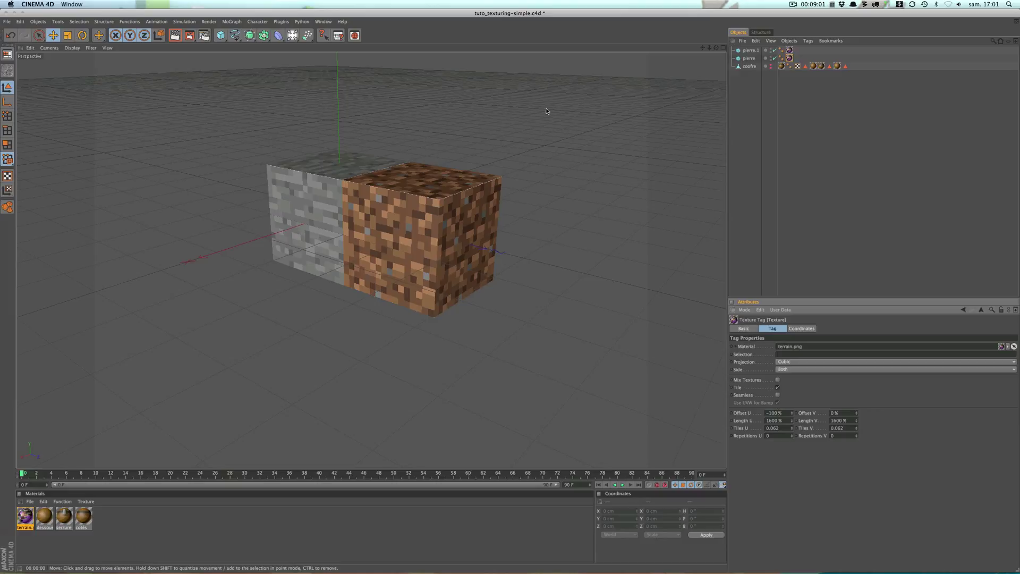
double_click(752, 50)
type("dirt")
- Name the copy dirt and place a duplicate, dirt.1, beside it at 400 cm
key("Return")
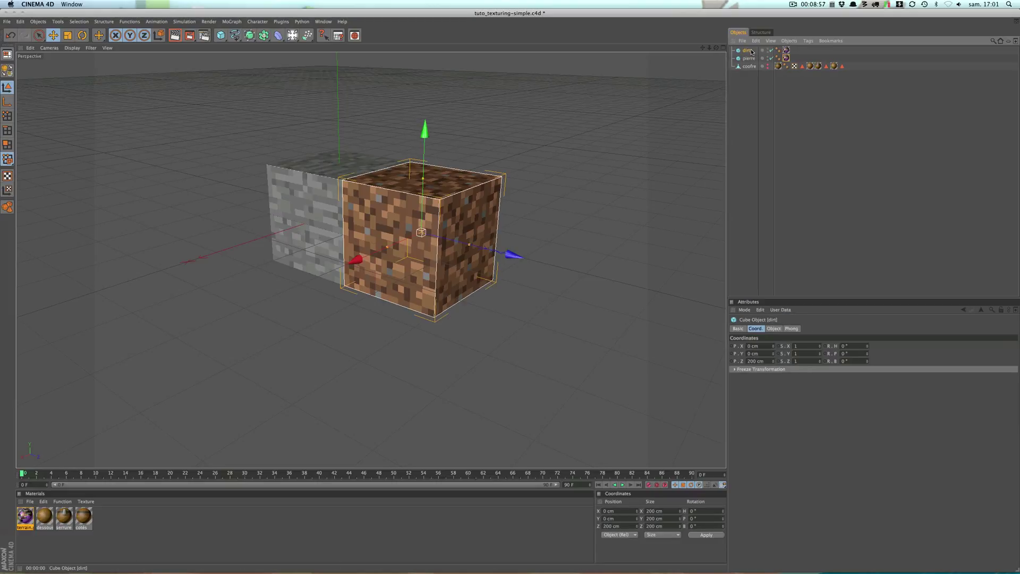
key("ctrl+c")
key("ctrl+v")
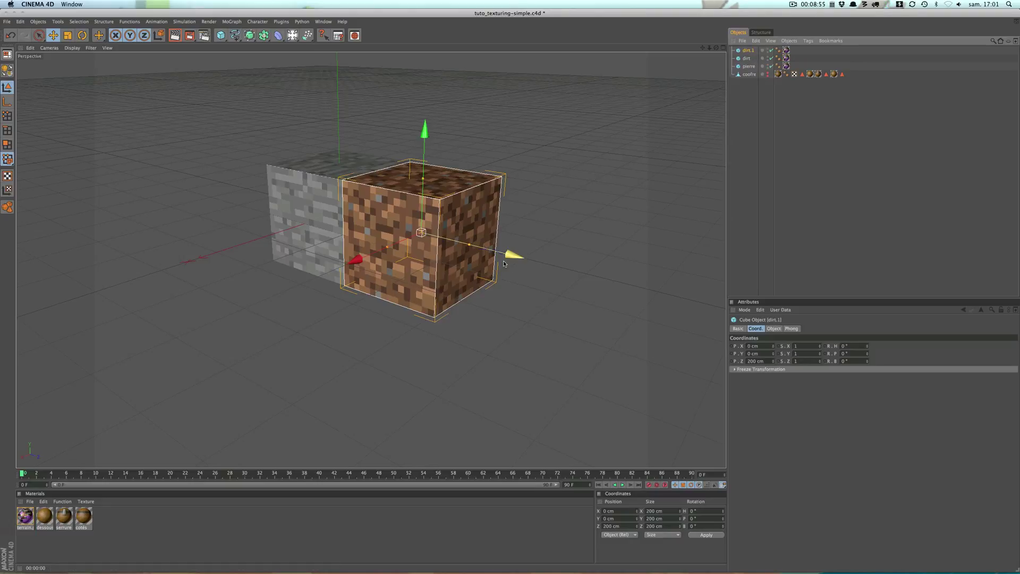
mouse_move(504, 264)
left_mouse_down()
mouse_move(625, 293)
mouse_move(632, 283)
left_mouse_up()
- Set dirt.1's texture Offset U to -300 % to show the grass-topped tile
left_click(786, 49)
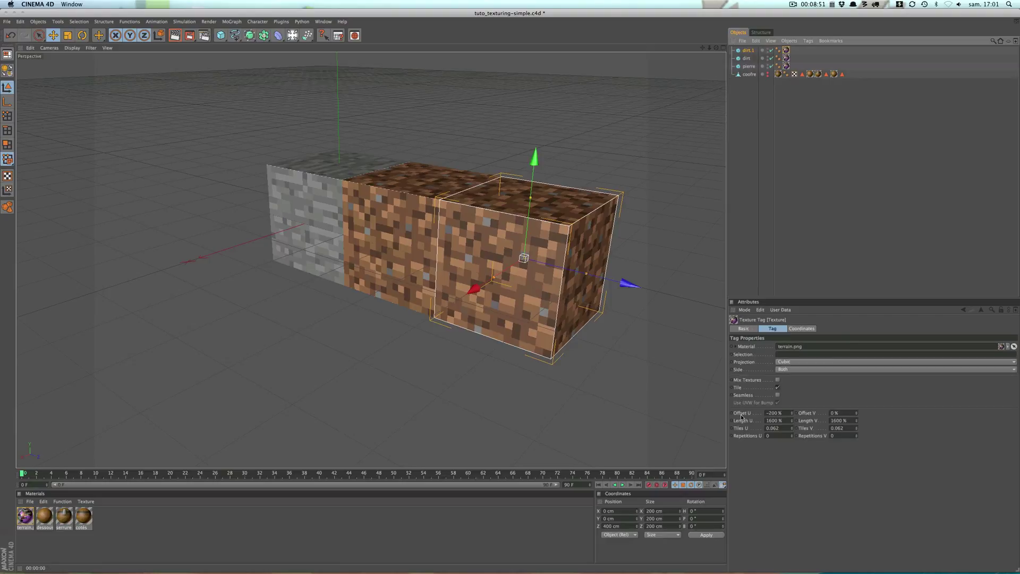
double_click(771, 414)
type("-300")
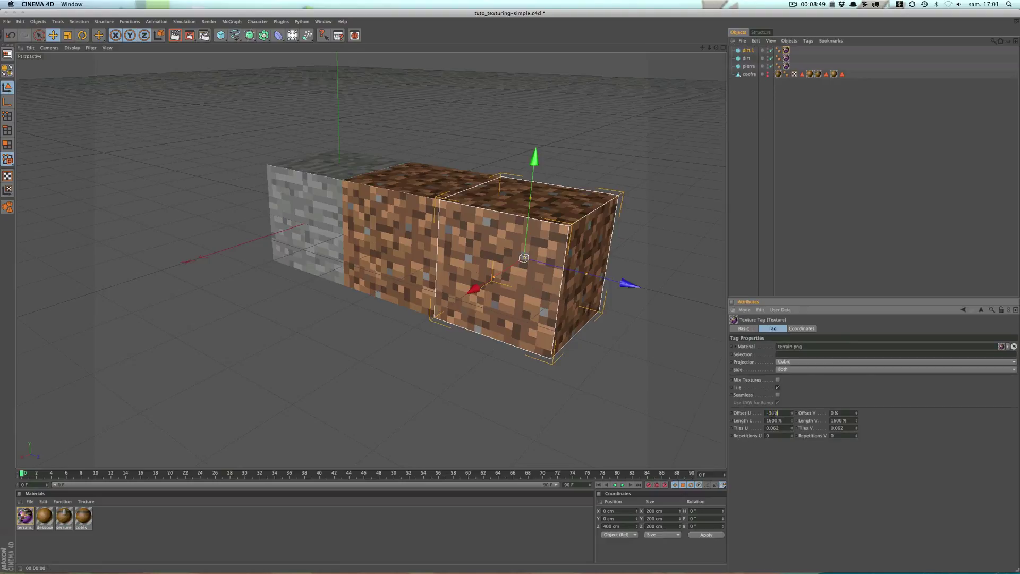
key("Return")
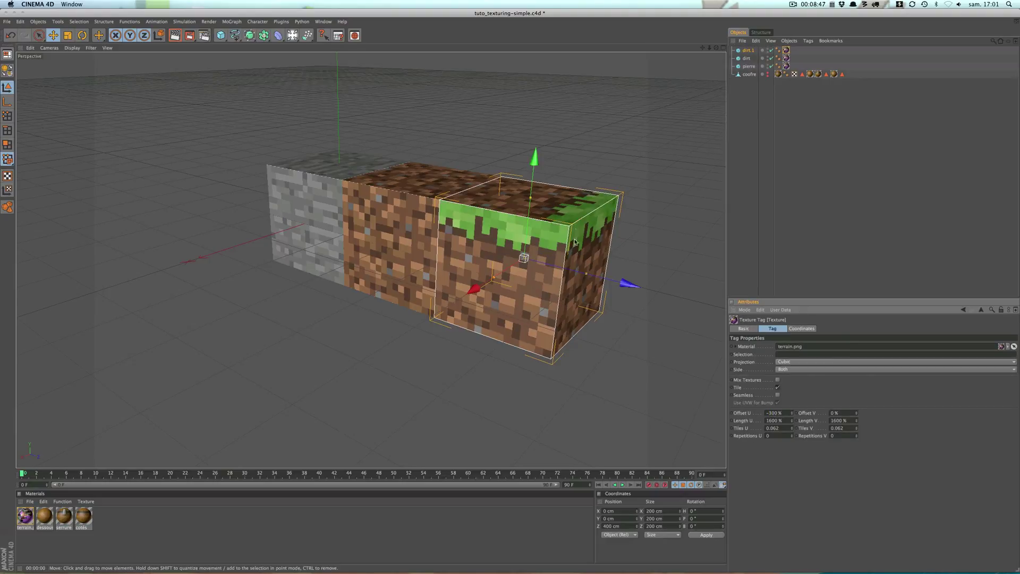
mouse_move(555, 334)
left_mouse_down("alt")
mouse_move(527, 319)
mouse_move(549, 373)
left_mouse_up("alt")
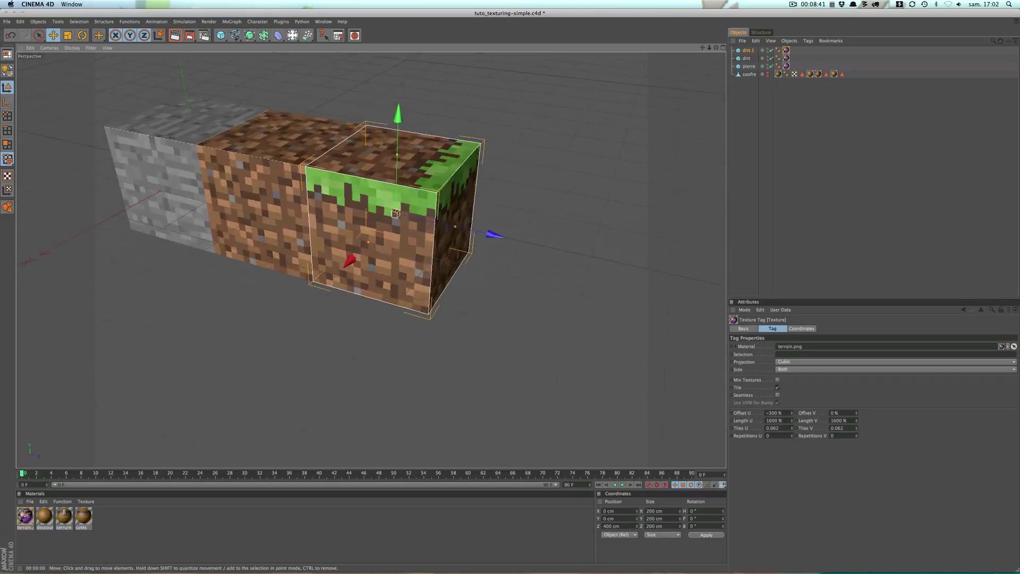
- Ctrl-drag a fourth cube to 600 cm along Z, at the end of the row
left_click_drag(549, 372, 560, 363, "alt")
left_click_drag(484, 249, 610, 296, "ctrl")
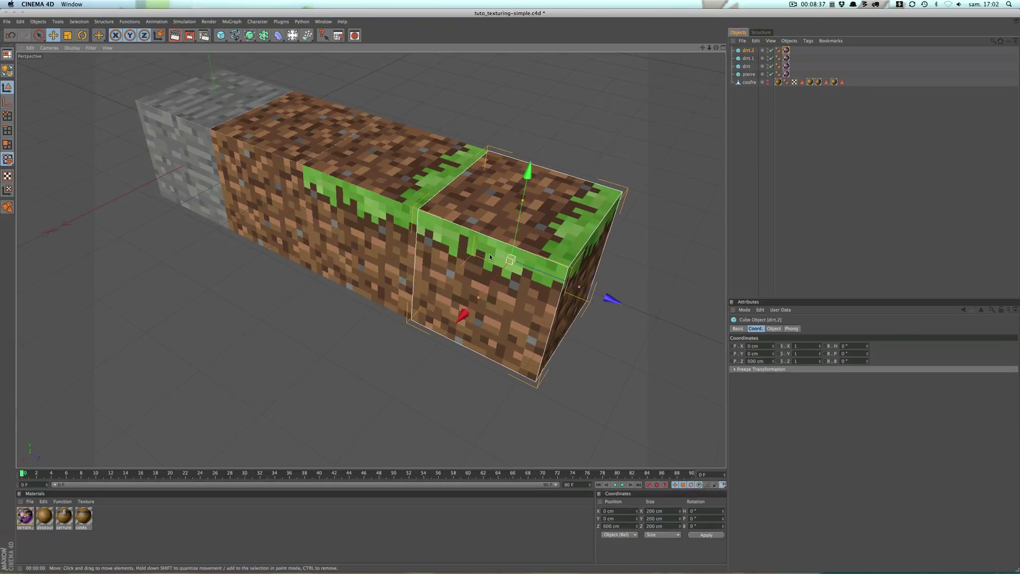
mouse_move(510, 287)
left_mouse_down("alt")
mouse_move(380, 238)
mouse_move(725, 128)
left_mouse_up("alt")
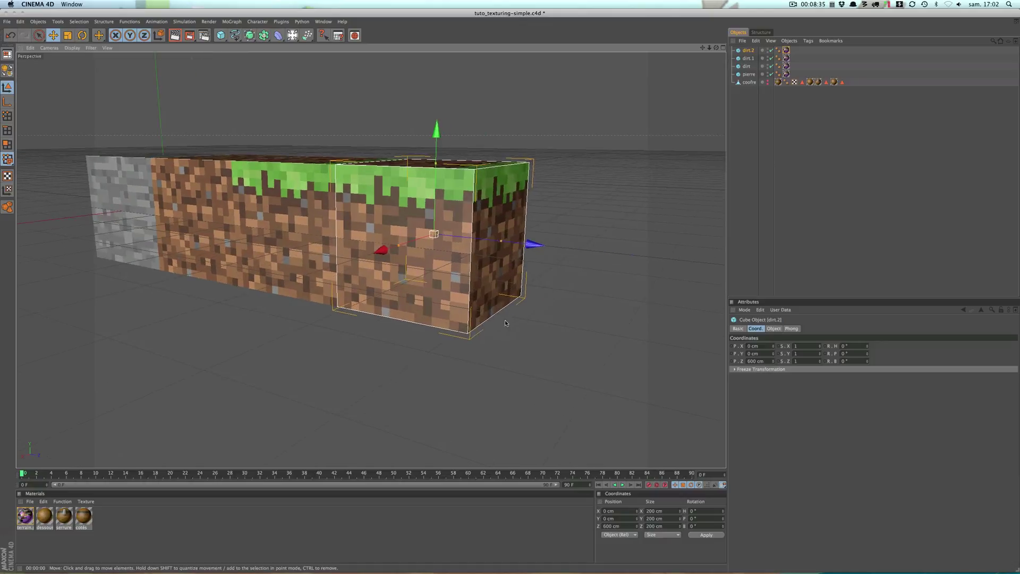
- Set the fourth cube's Offset U to -400 % for wooden planks and name it planches
left_click(786, 50)
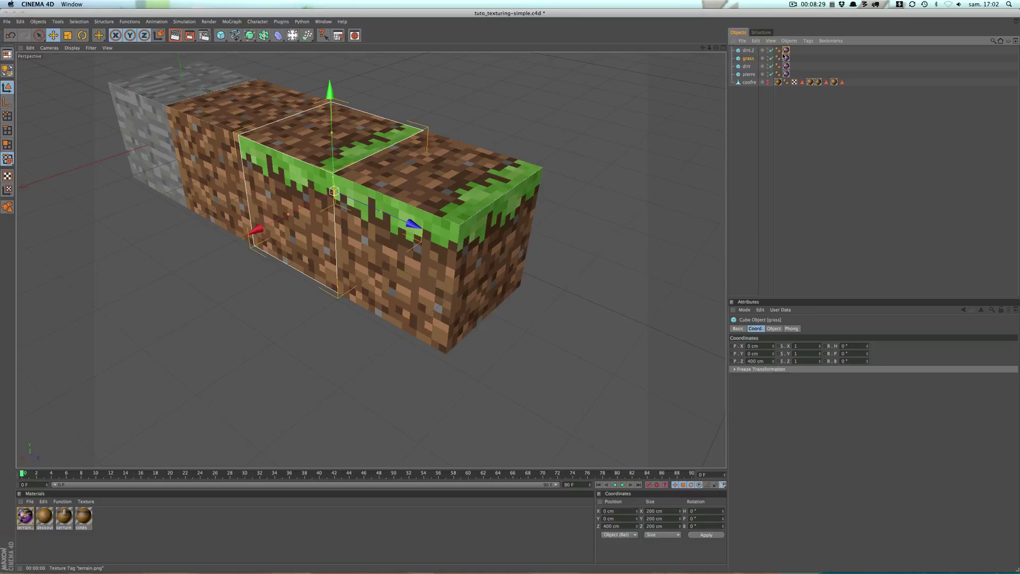
left_click(787, 58)
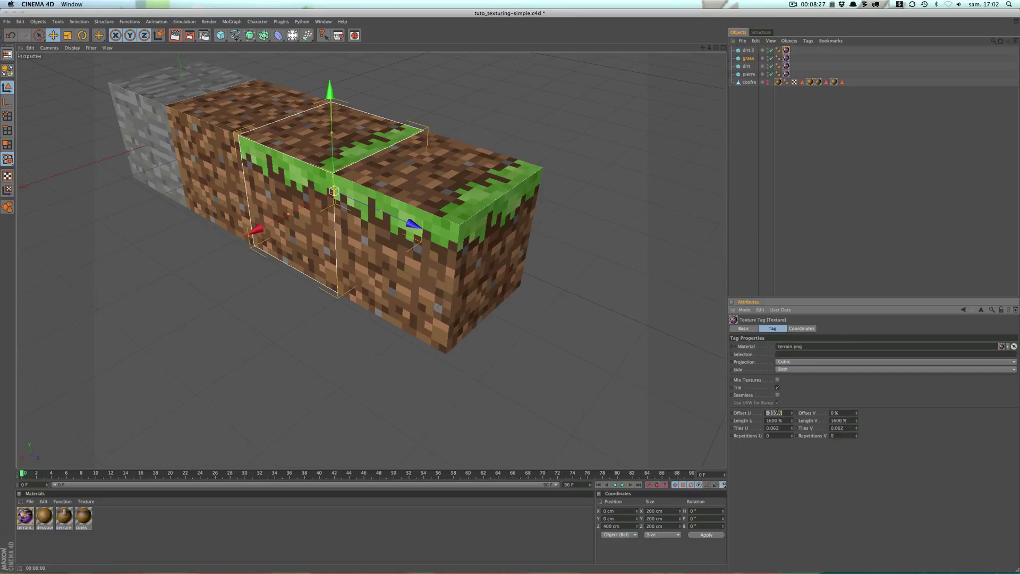
type("-40")
key("Return")
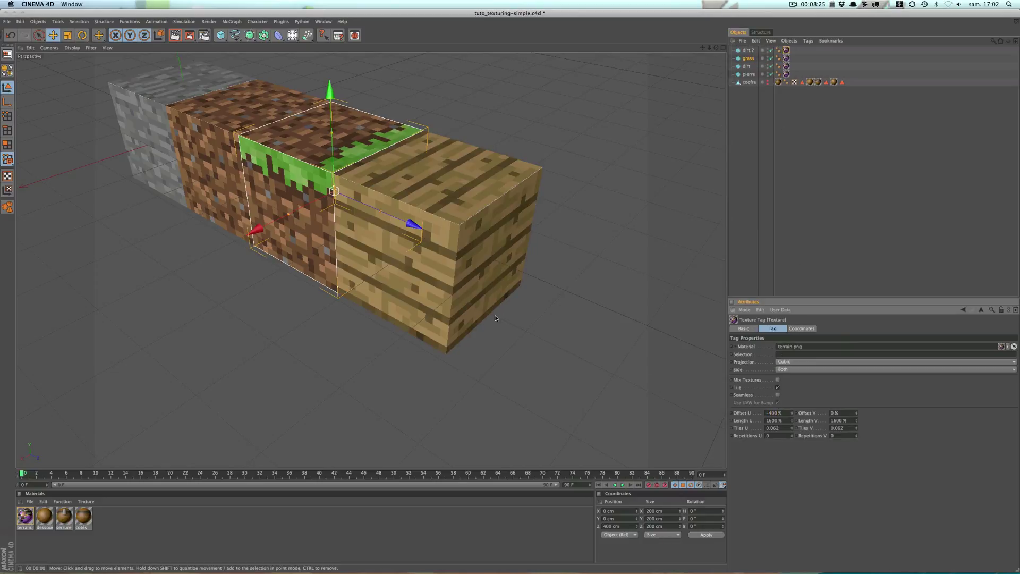
left_click_drag(492, 312, 498, 315, "alt")
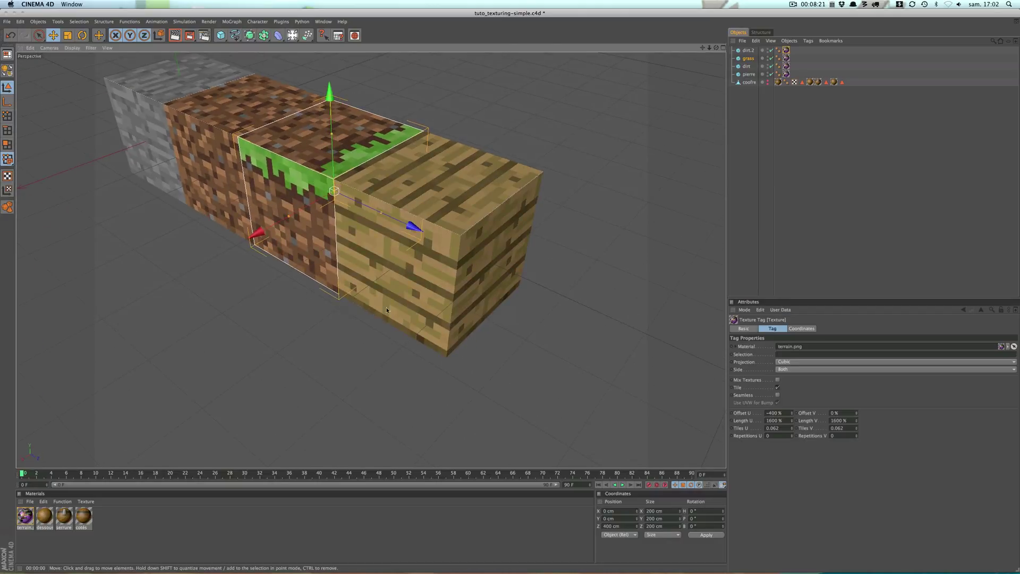
right_click_drag(486, 310, 312, 378, "alt")
left_click_drag(312, 379, 354, 371, "alt")
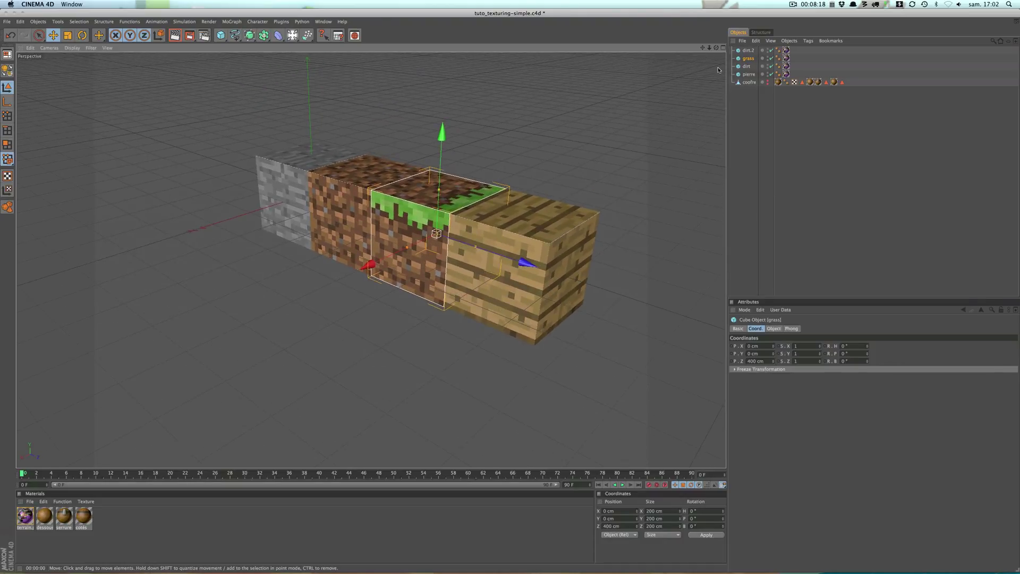
double_click(750, 50)
type("pla")
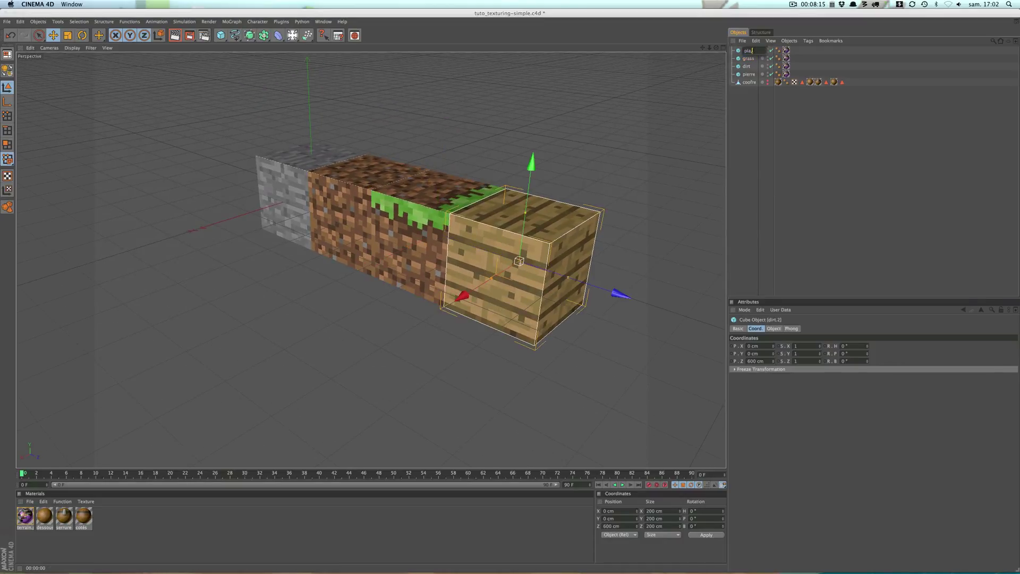
type("nch")
type("es")
key("Return")
- Make the grass cube editable and apply the terrain material to its top polygon only
left_click(468, 211)
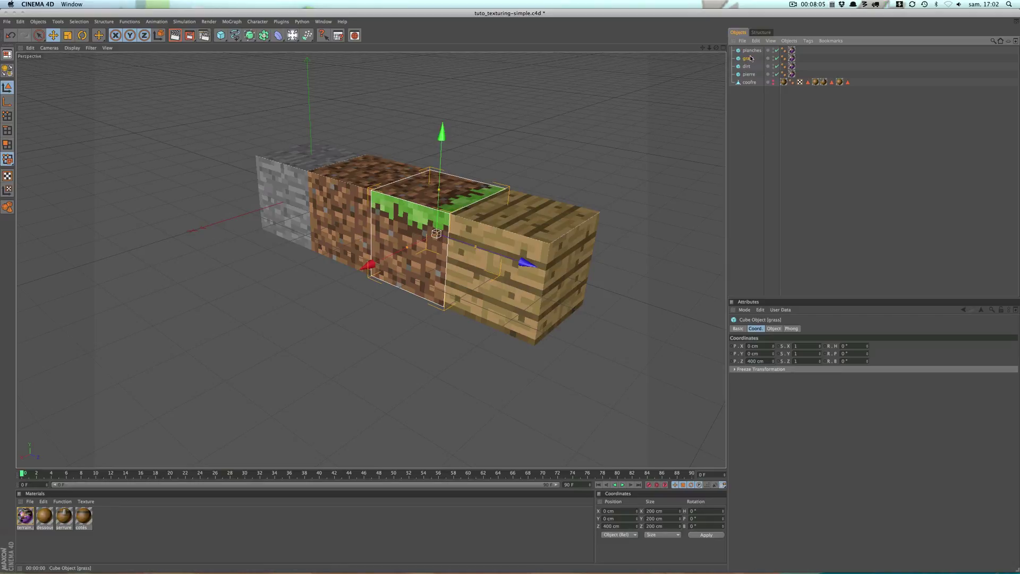
left_click(10, 72)
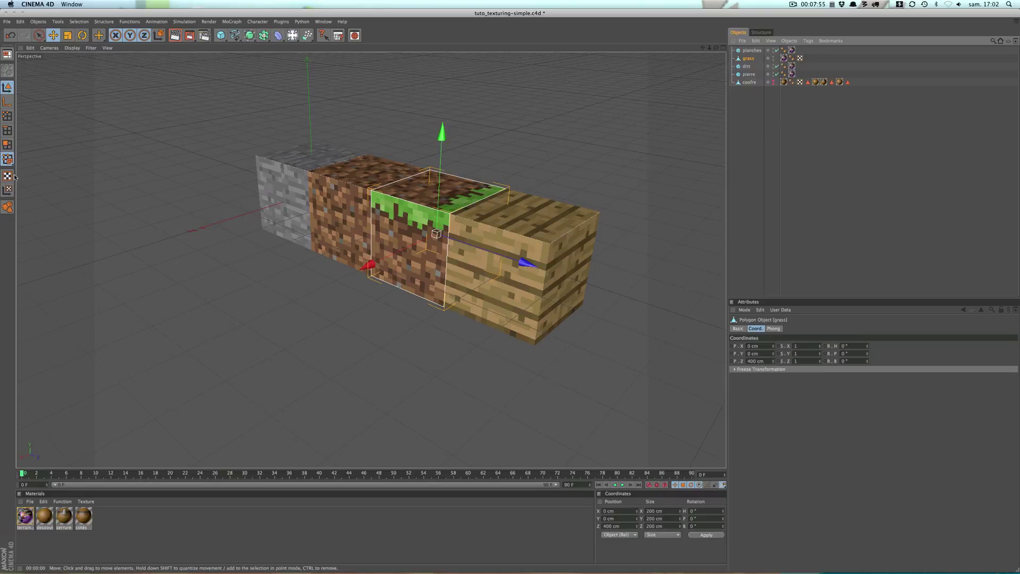
left_click(7, 144)
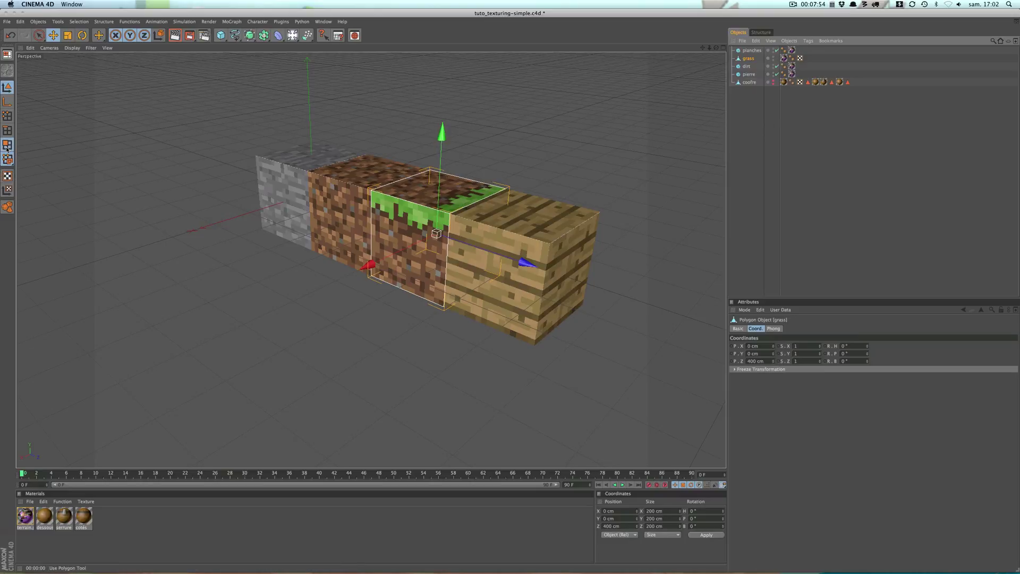
left_click(391, 190)
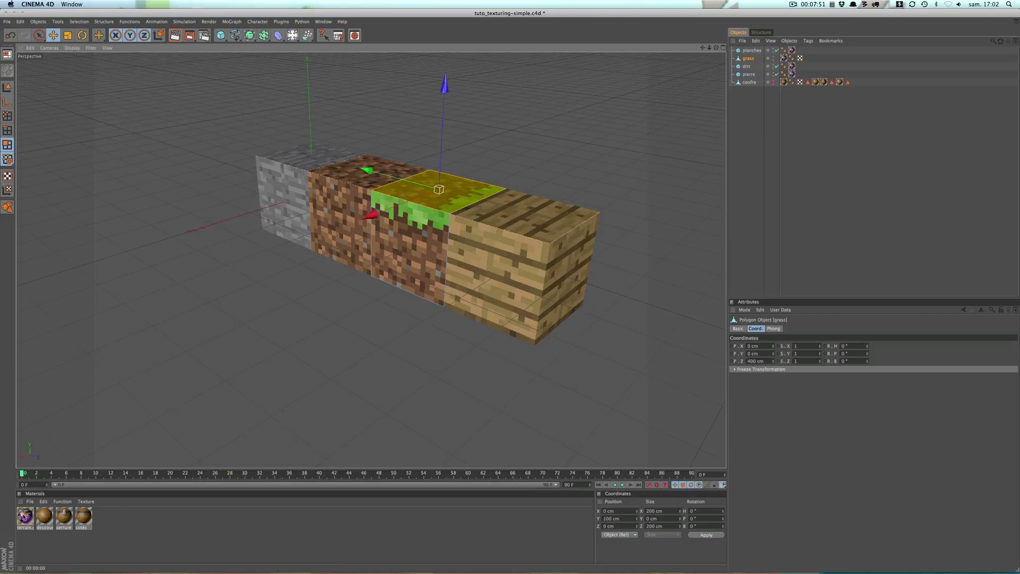
left_click_drag(25, 517, 480, 189)
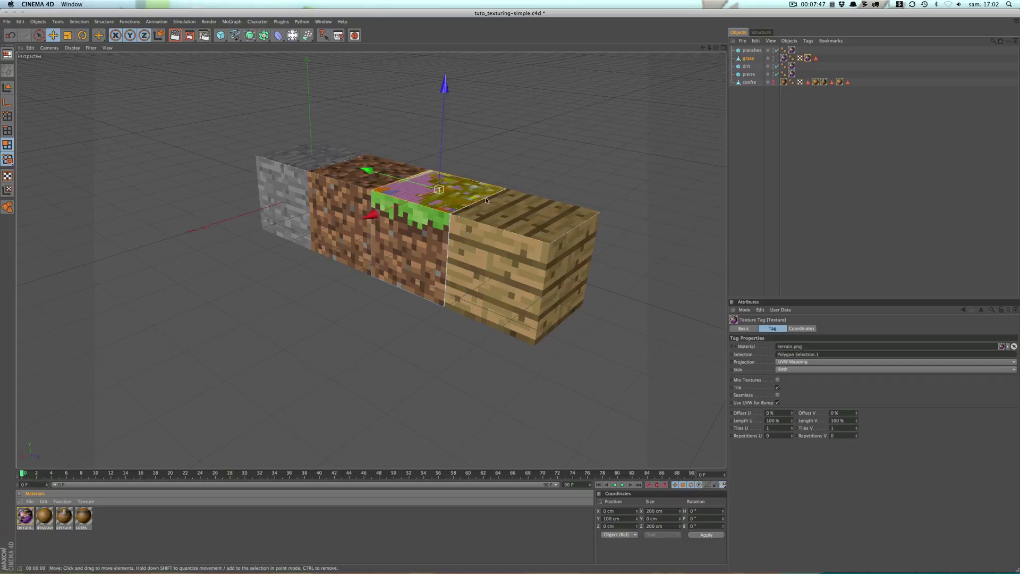
left_click(7, 88)
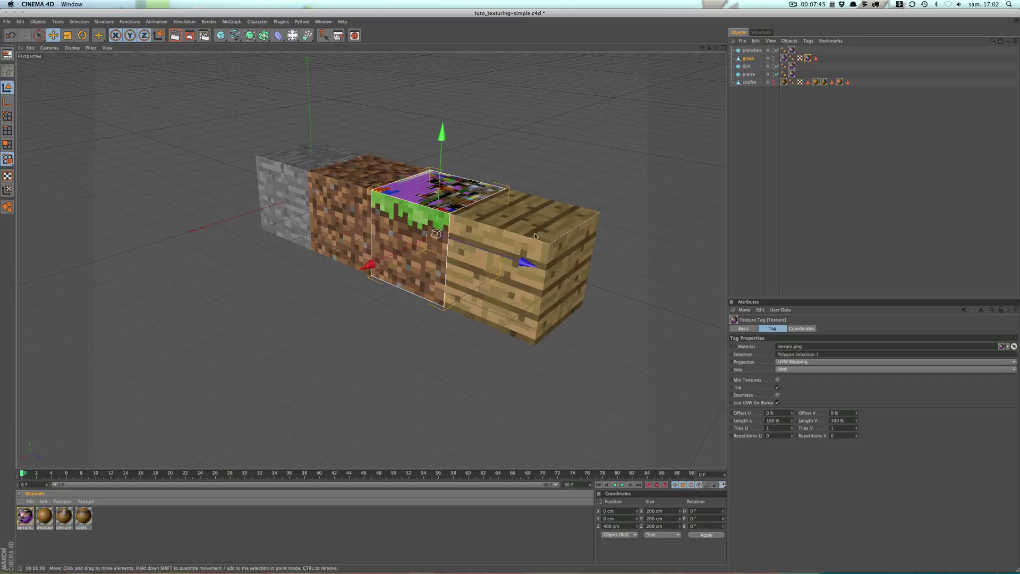
left_click_drag(415, 263, 376, 287, "alt")
scroll(428, 261, "up", 3)
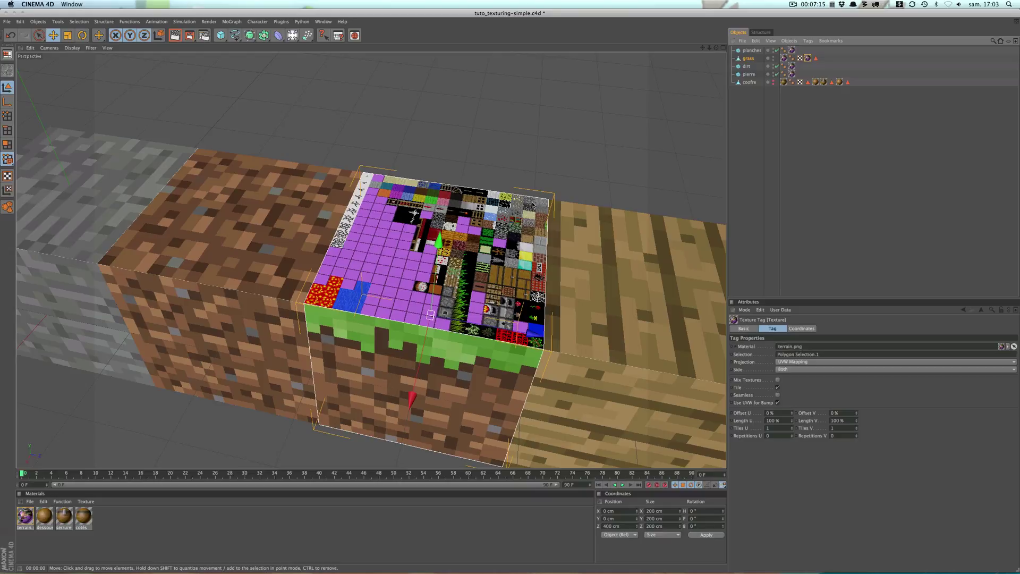
- Set the top-face texture tag to Cubic projection with Length U and V at 1600%
left_click(800, 364)
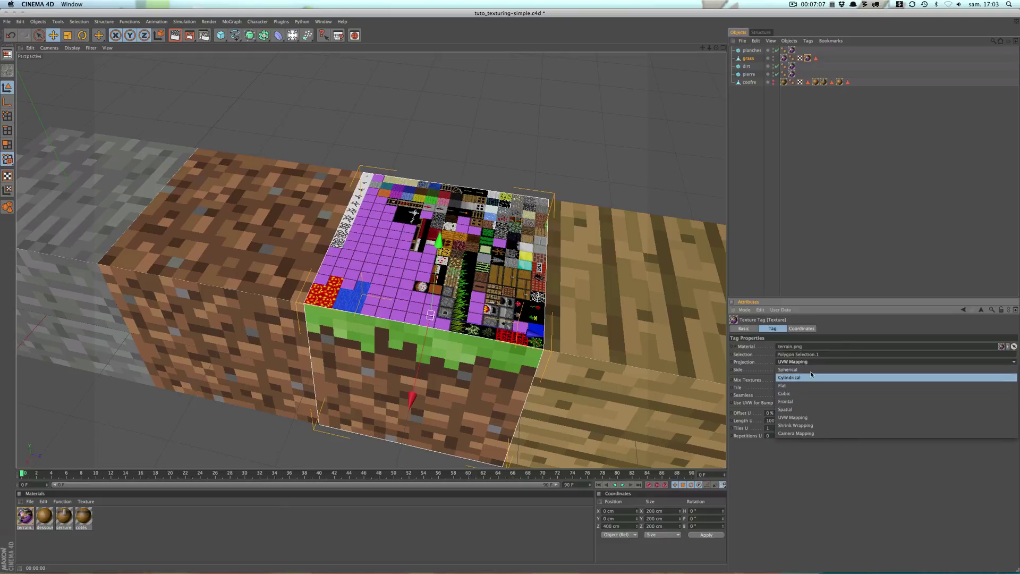
left_click(805, 393)
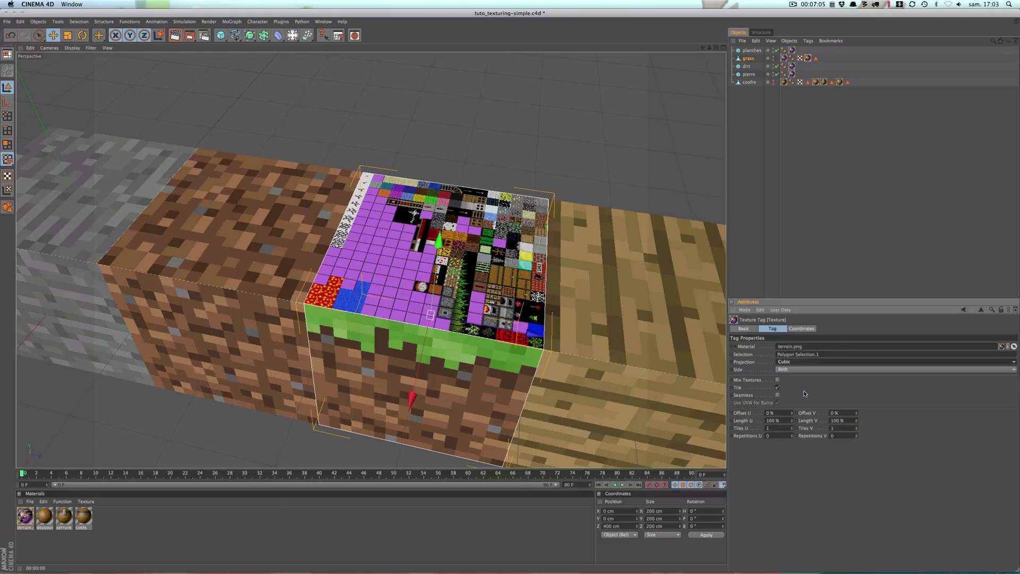
left_click(784, 421)
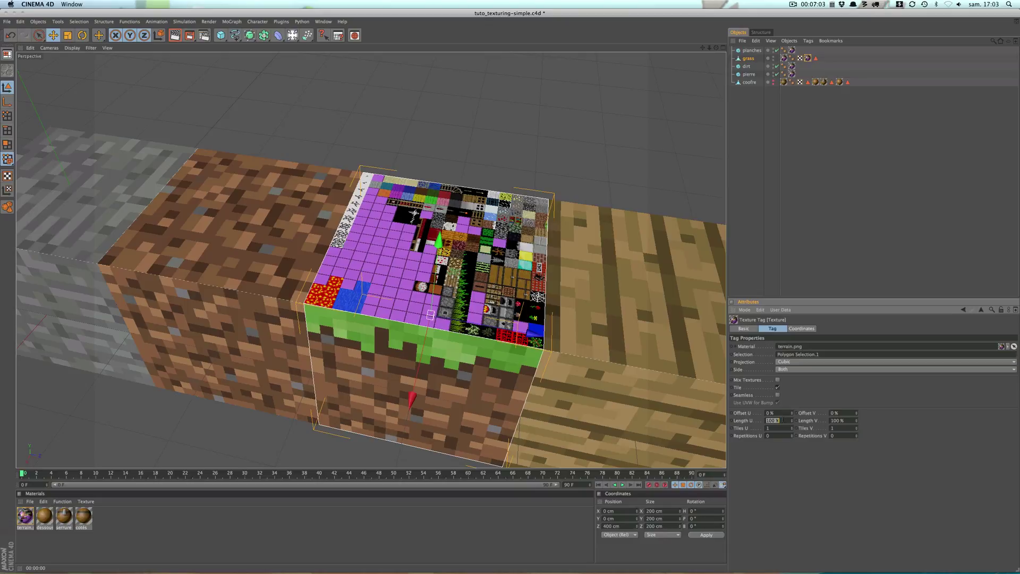
type("1600")
key("Tab")
type("1600")
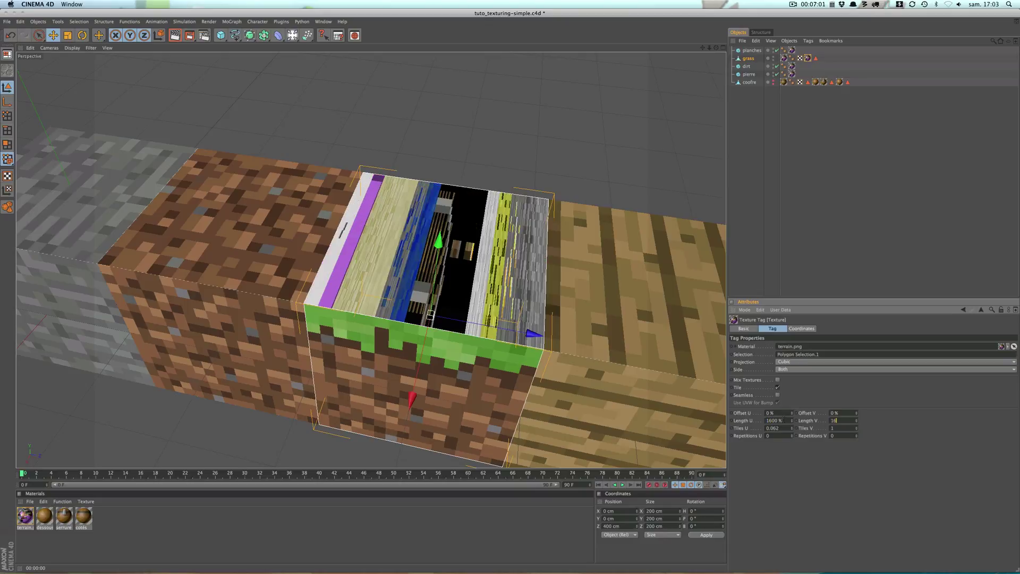
key("Return")
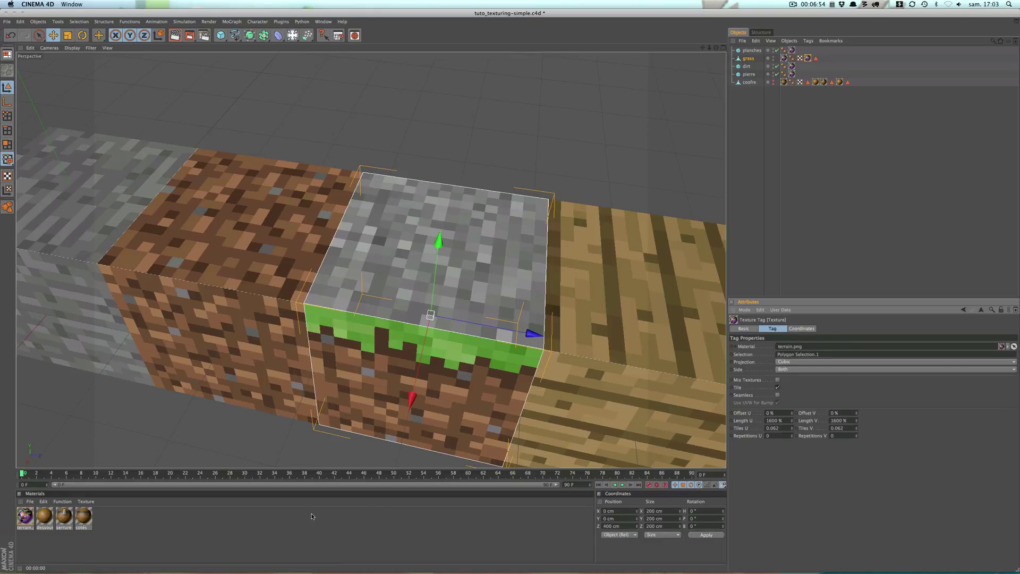
left_click(312, 517)
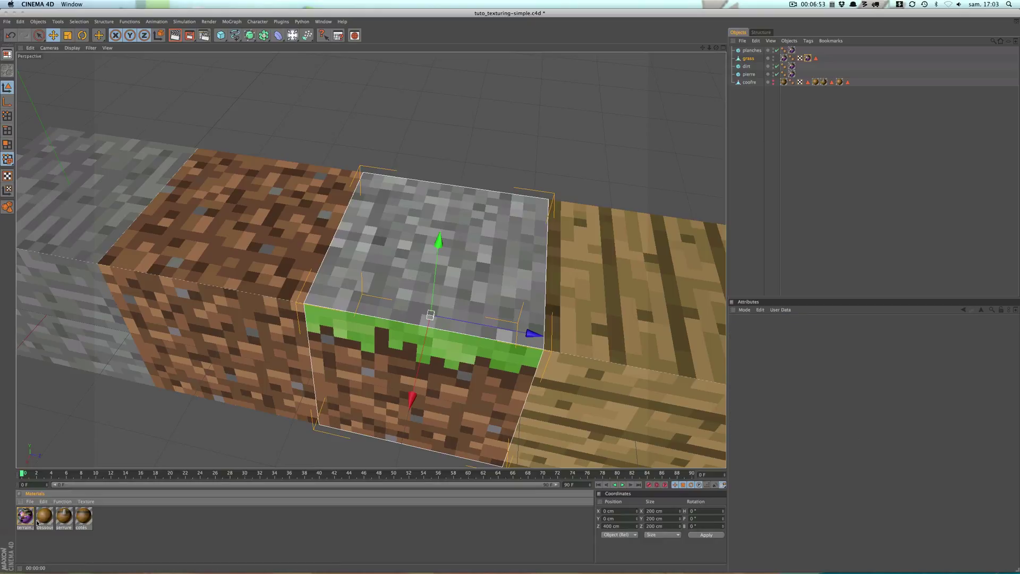
- Duplicate the terrain material and name the copy terrain2
left_click(26, 518)
left_click_drag(38, 532, 24, 526, "ctrl")
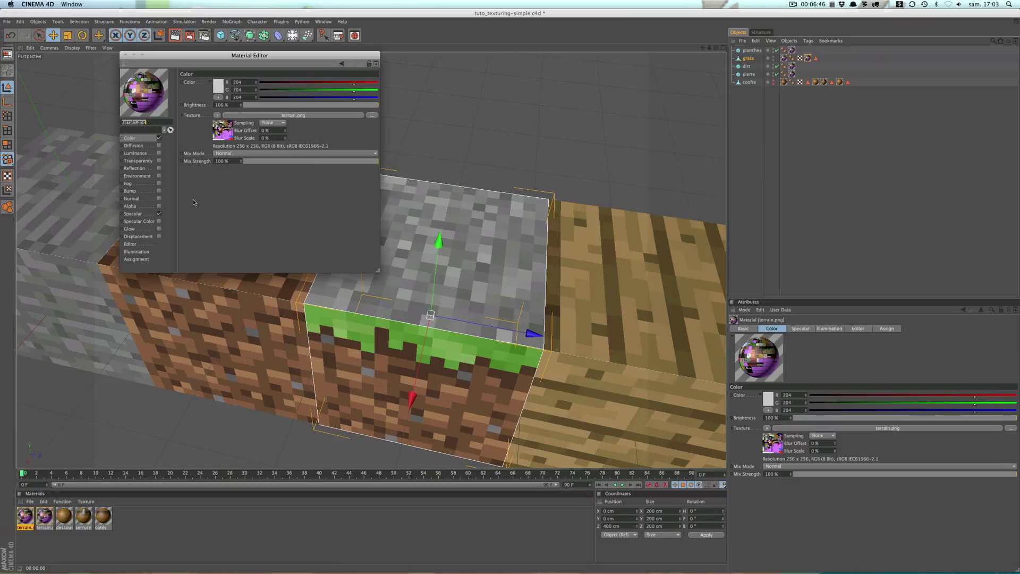
type("terrain2")
key("Return")
- Open terrain2's Color texture image settings and bring up its file browser
left_click(222, 138)
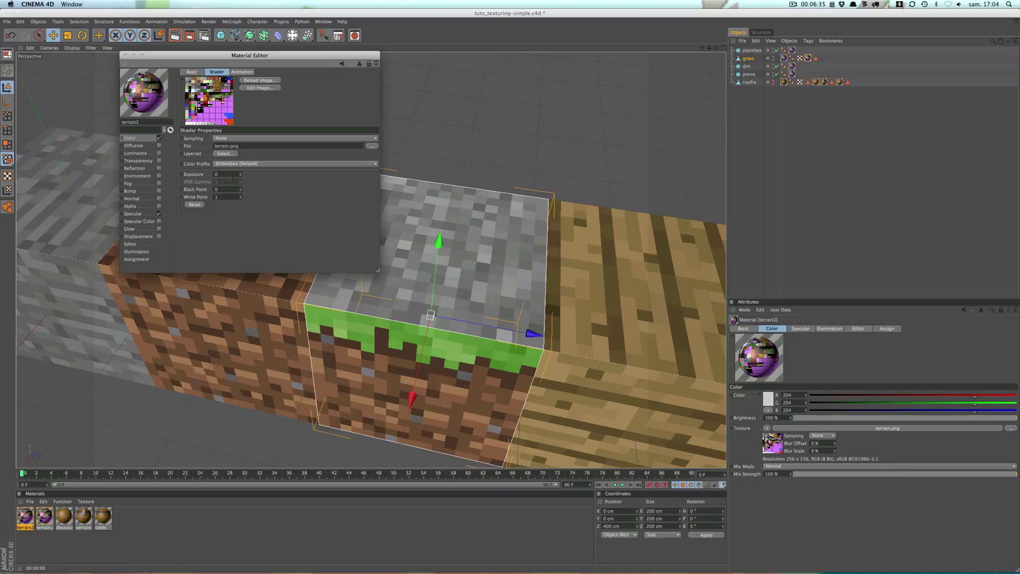
left_click(242, 164)
left_click(246, 243)
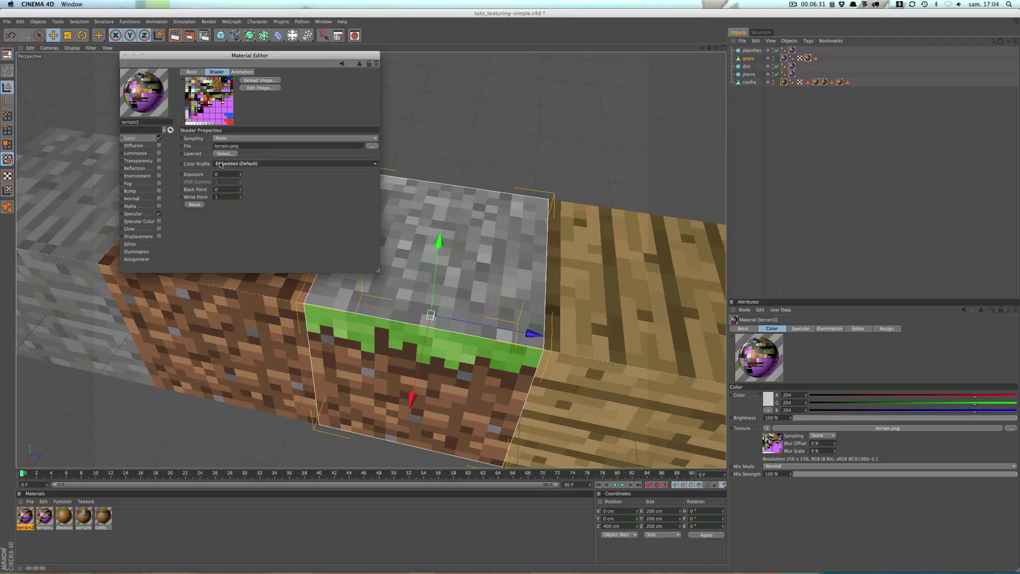
left_click_drag(180, 59, 400, 324)
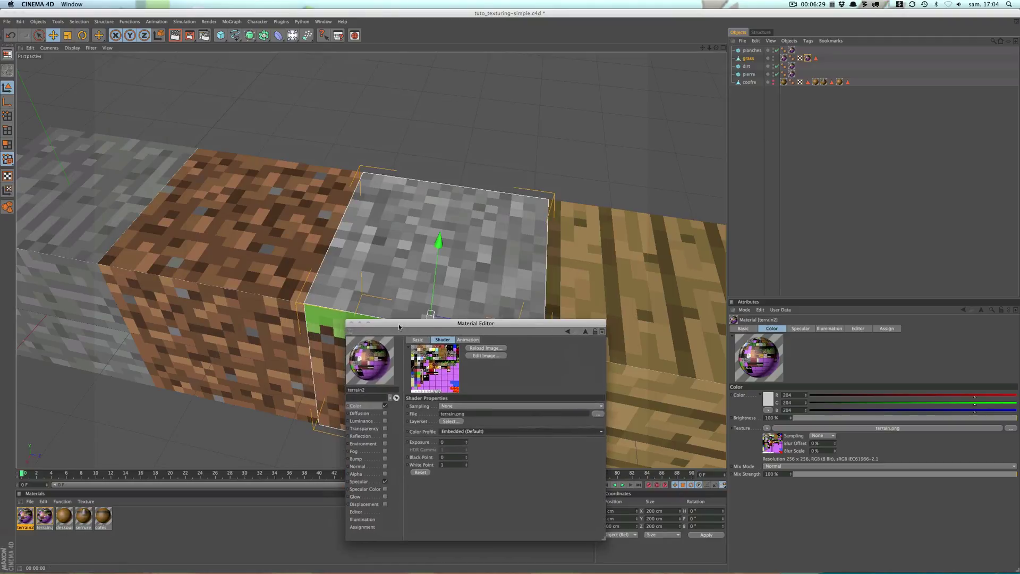
- Browse to tuto > tex and load texture.png as terrain2's image
left_click(598, 414)
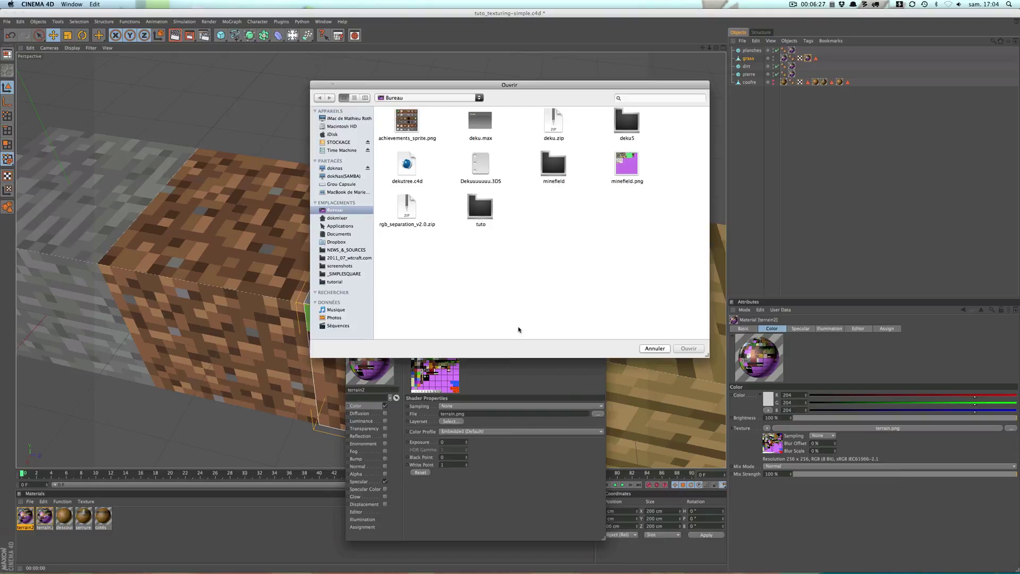
left_click(556, 171)
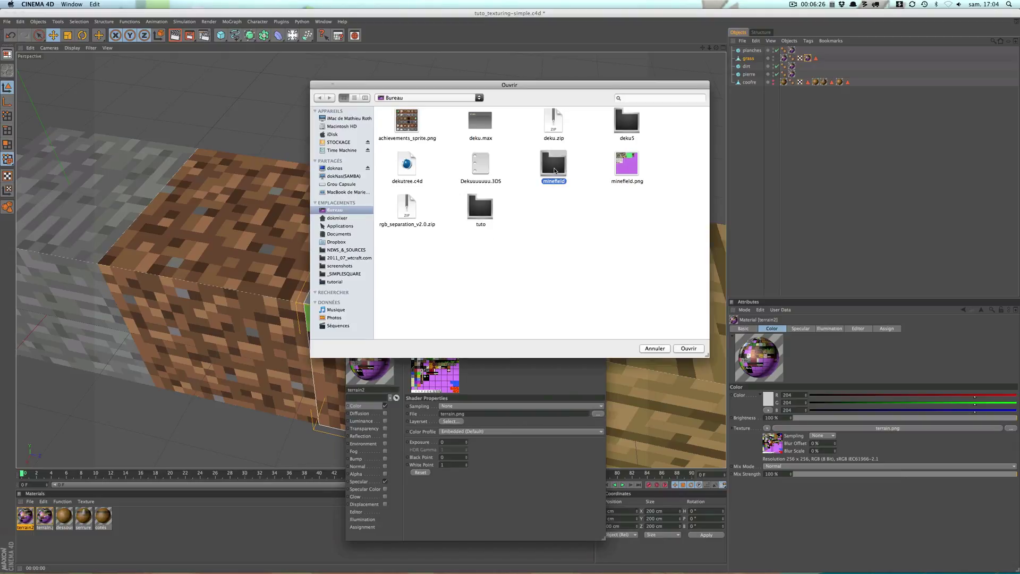
double_click(479, 209)
double_click(408, 121)
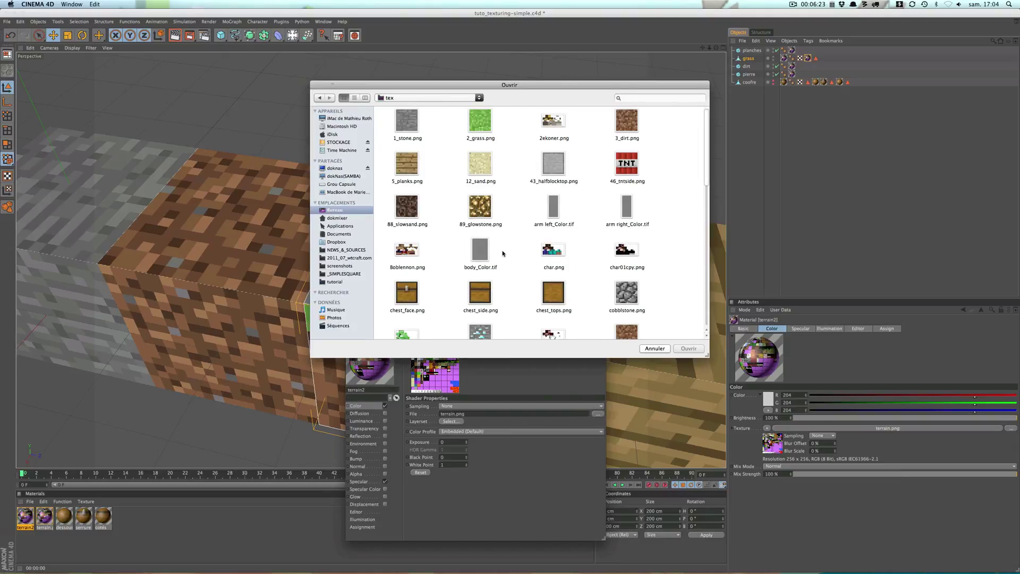
scroll(503, 252, "down", 5)
scroll(519, 263, "down", 5)
scroll(541, 274, "down", 3)
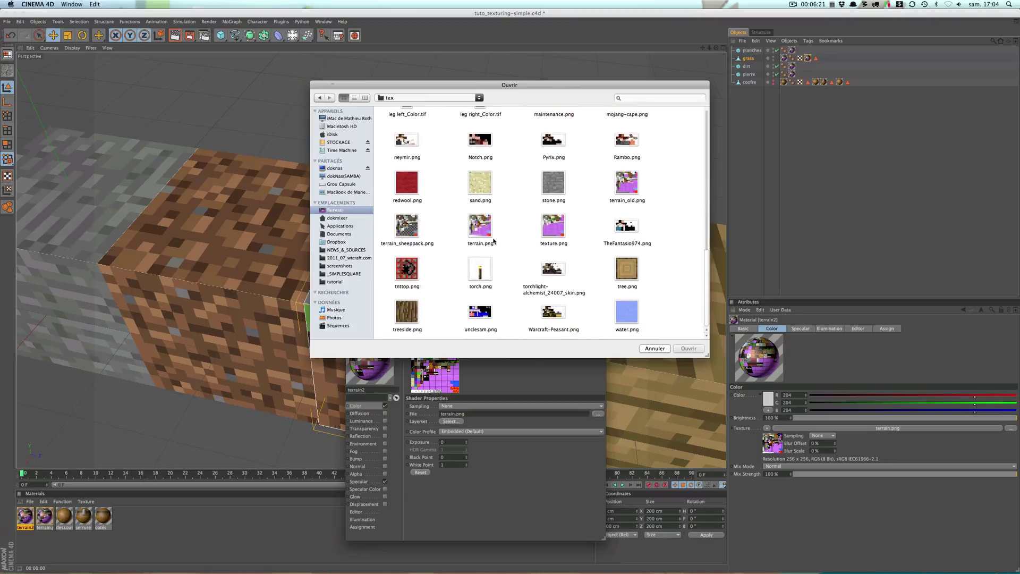
left_click(548, 230)
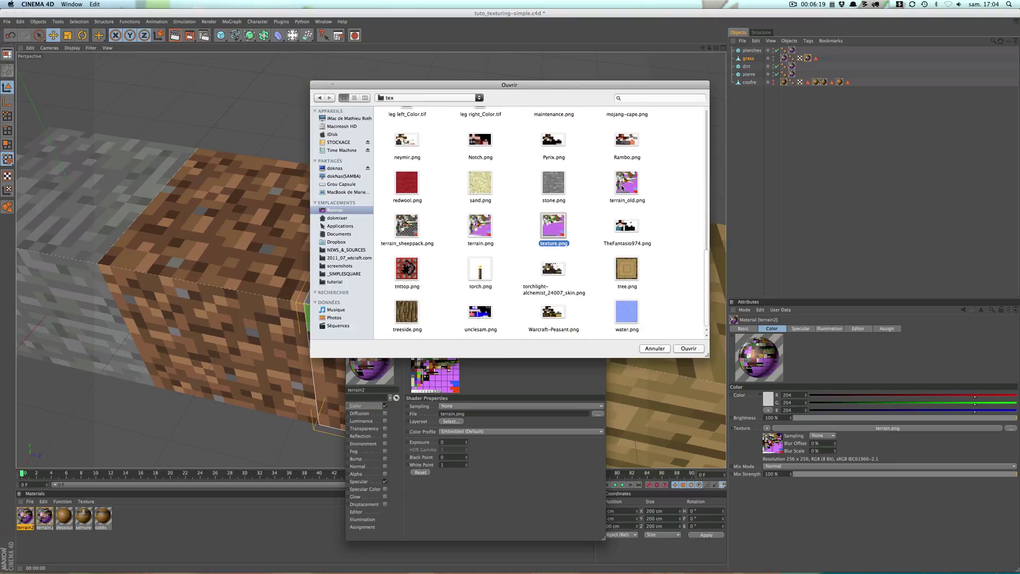
double_click(558, 226)
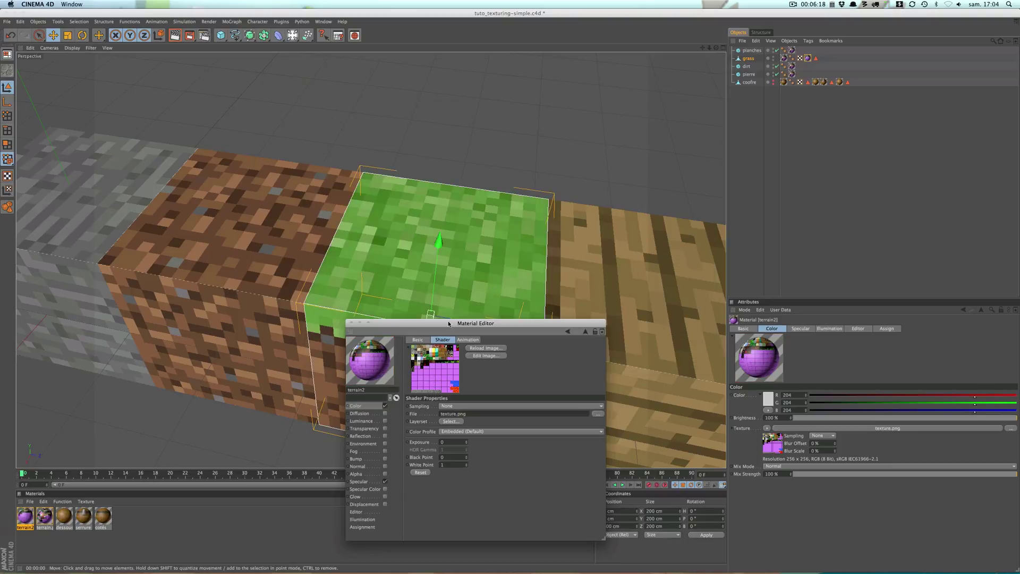
- Select a face on the grass cube and apply the terrain material to it
left_click(351, 324)
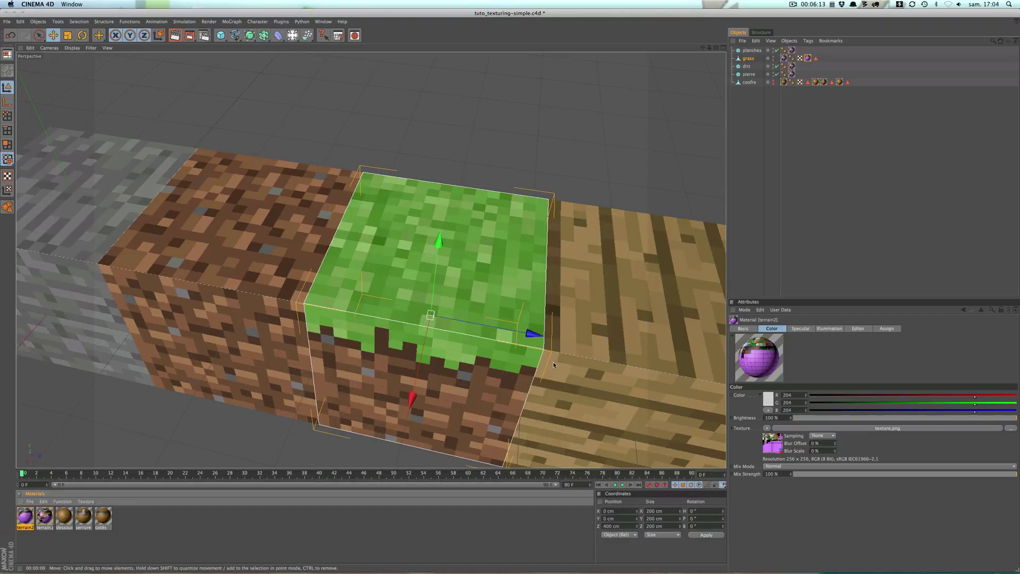
mouse_move(553, 361)
left_mouse_down("alt")
mouse_move(510, 415)
mouse_move(533, 384)
left_mouse_up("alt")
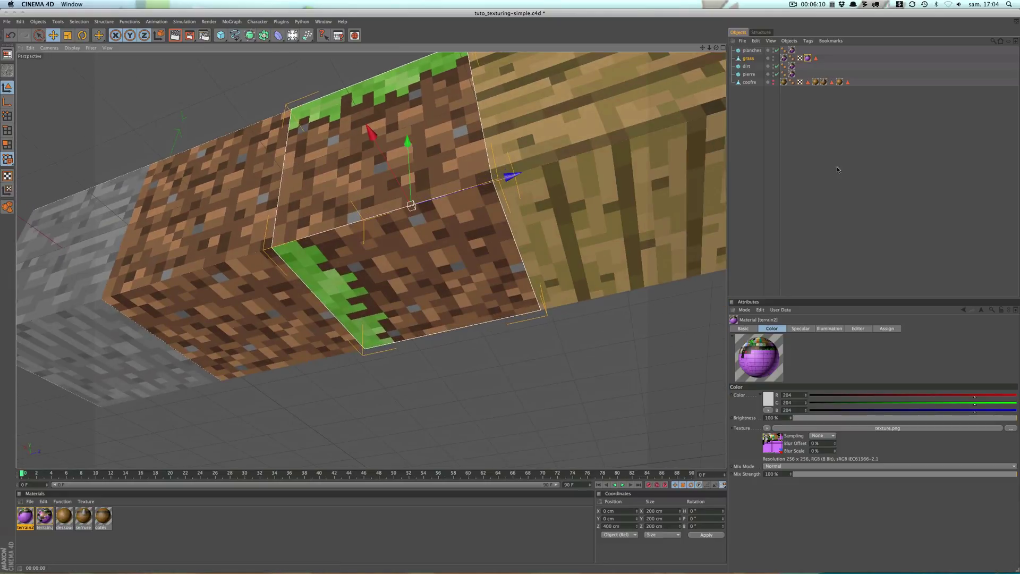
left_click(837, 167)
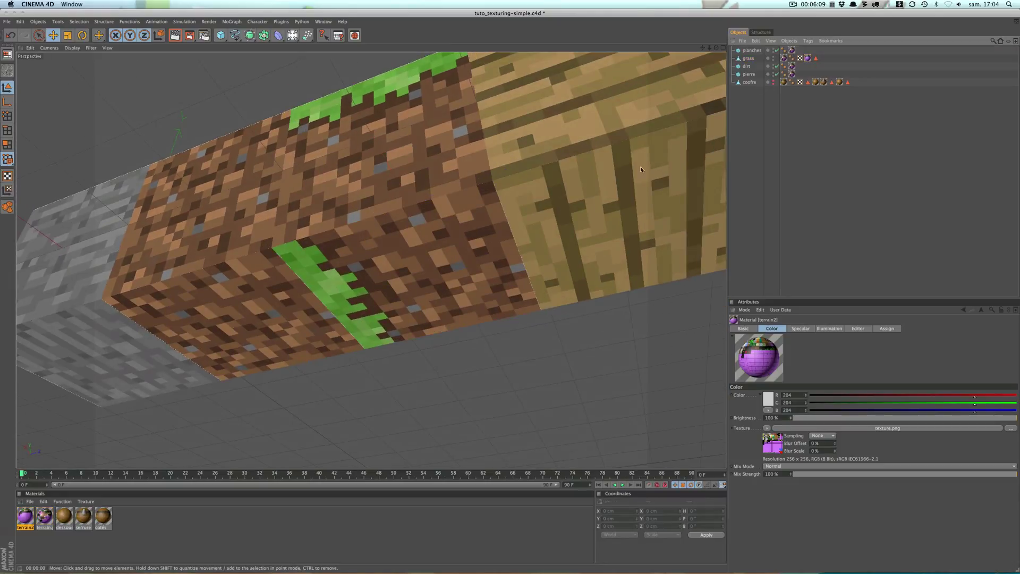
left_click(433, 257)
left_click(7, 145)
left_click(375, 288)
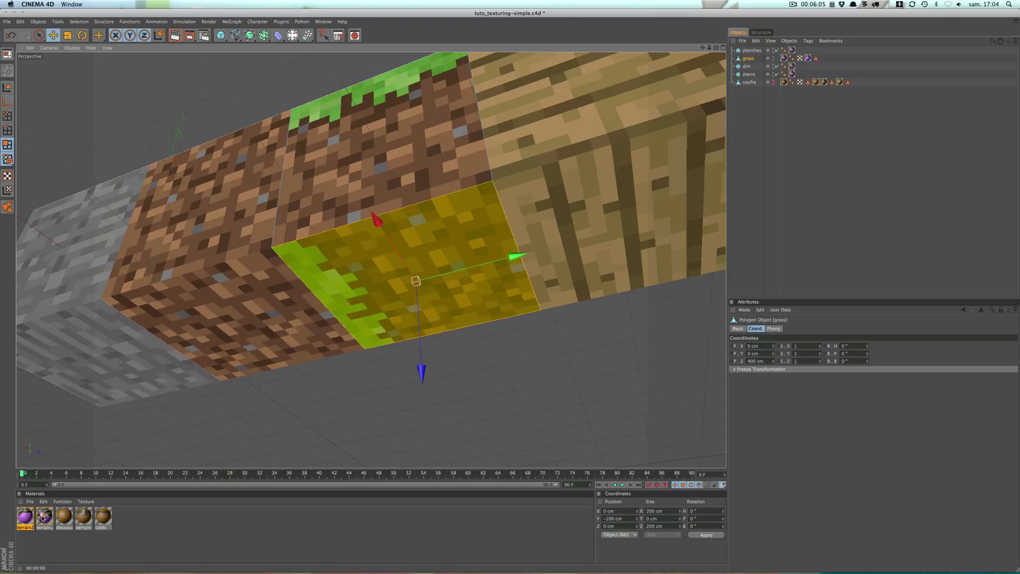
left_click_drag(45, 517, 361, 264)
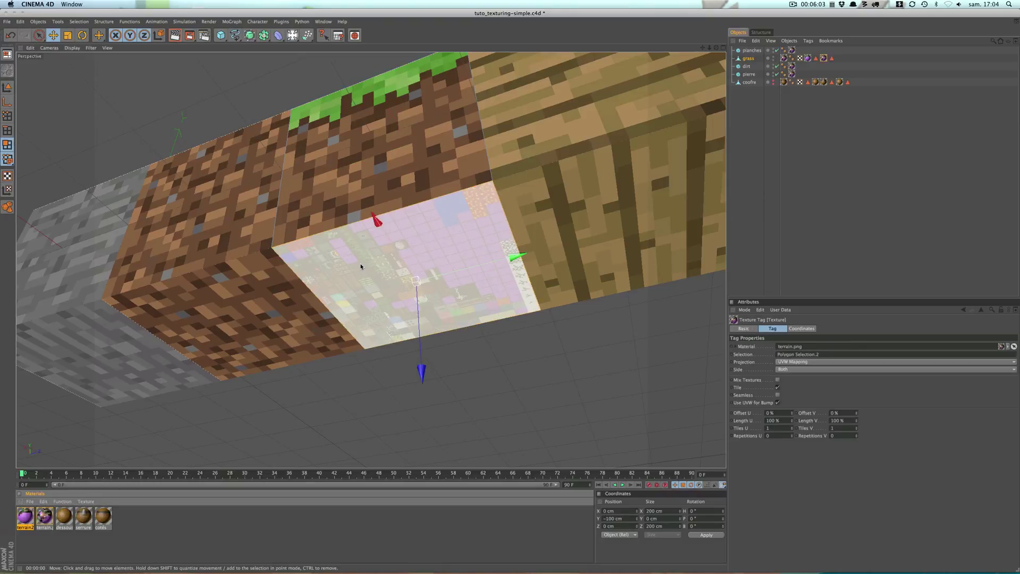
- Copy the texture tag onto the grass block and restrict it to Polygon Selection.2
left_click(824, 60)
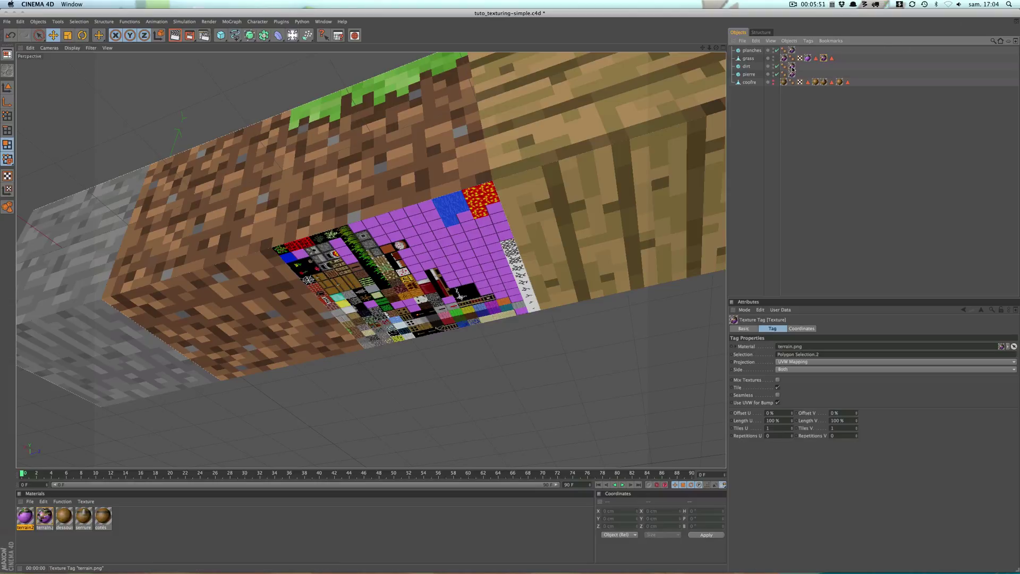
left_click_drag(792, 68, 840, 62)
left_click_drag(841, 61, 825, 60)
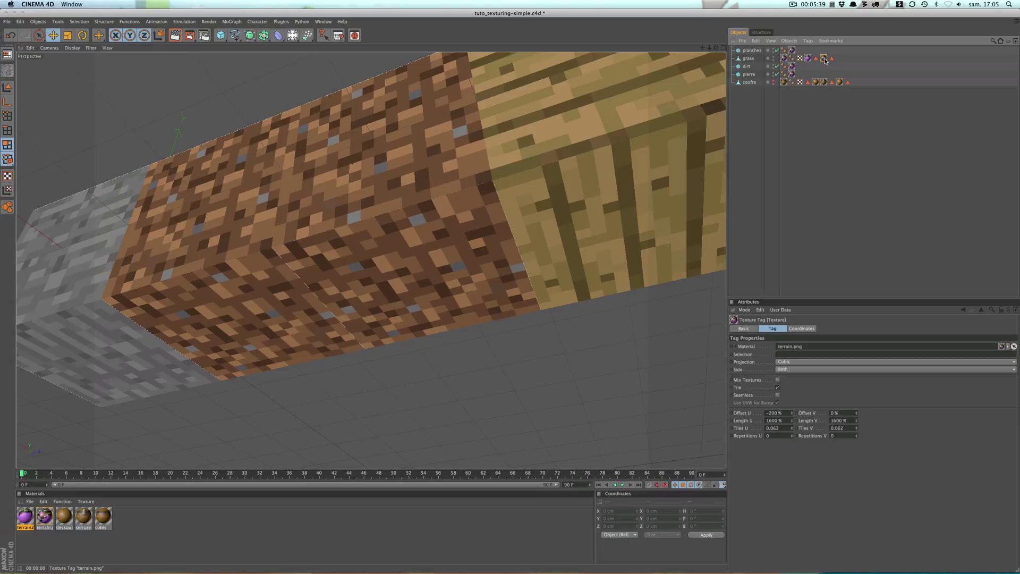
left_click_drag(826, 58, 797, 356)
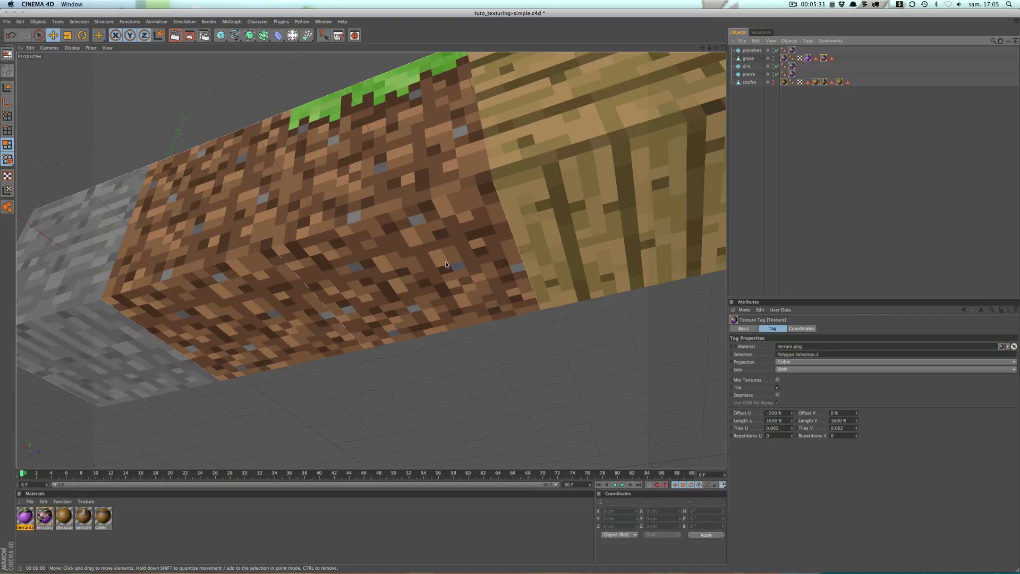
left_click_drag(483, 285, 479, 200, "alt")
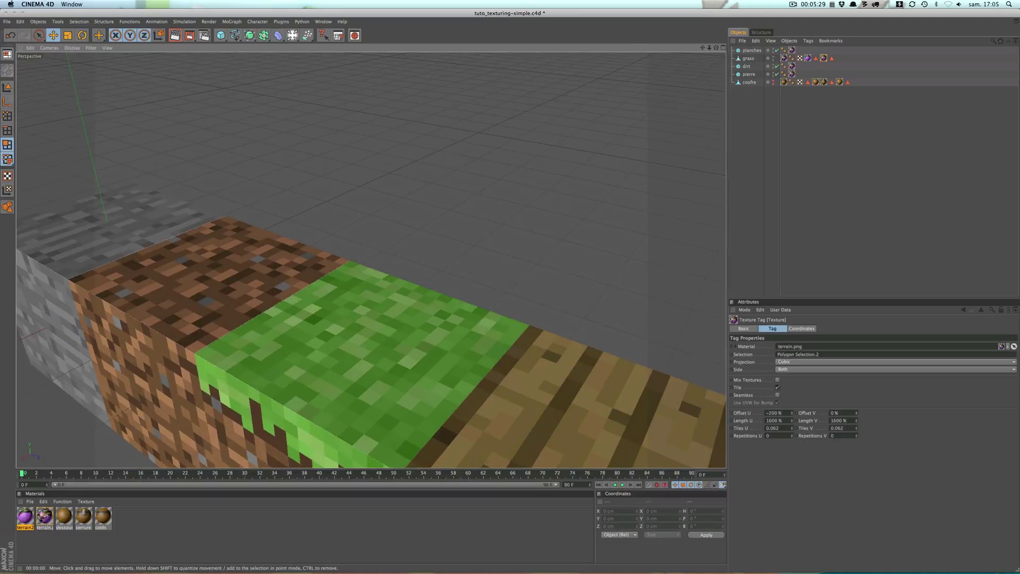
scroll(371, 318, "down", 5)
mouse_move(479, 200)
left_mouse_down("alt")
mouse_move(479, 263)
mouse_move(495, 215)
left_mouse_up("alt")
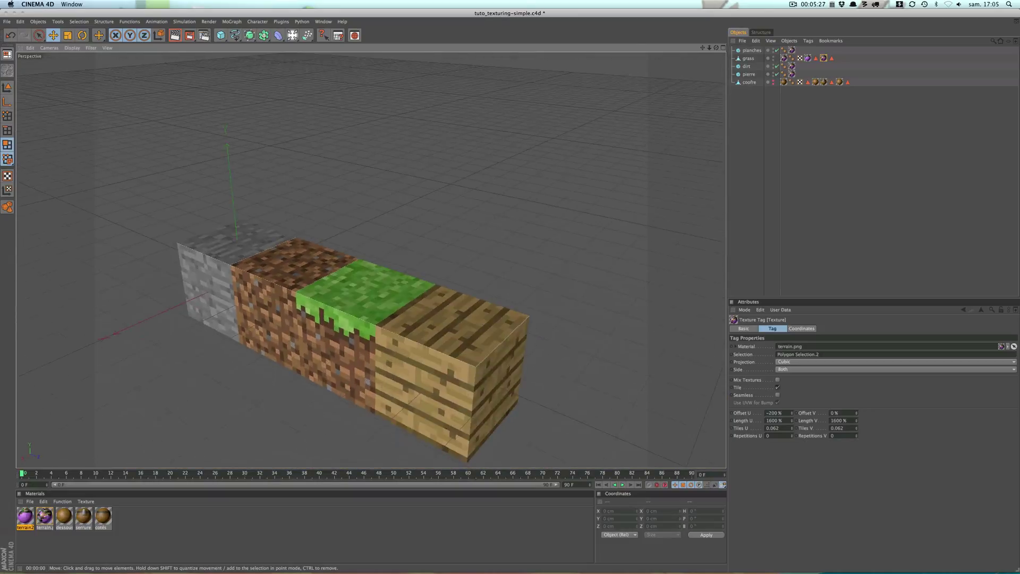
left_click_drag(494, 263, 488, 303, "alt")
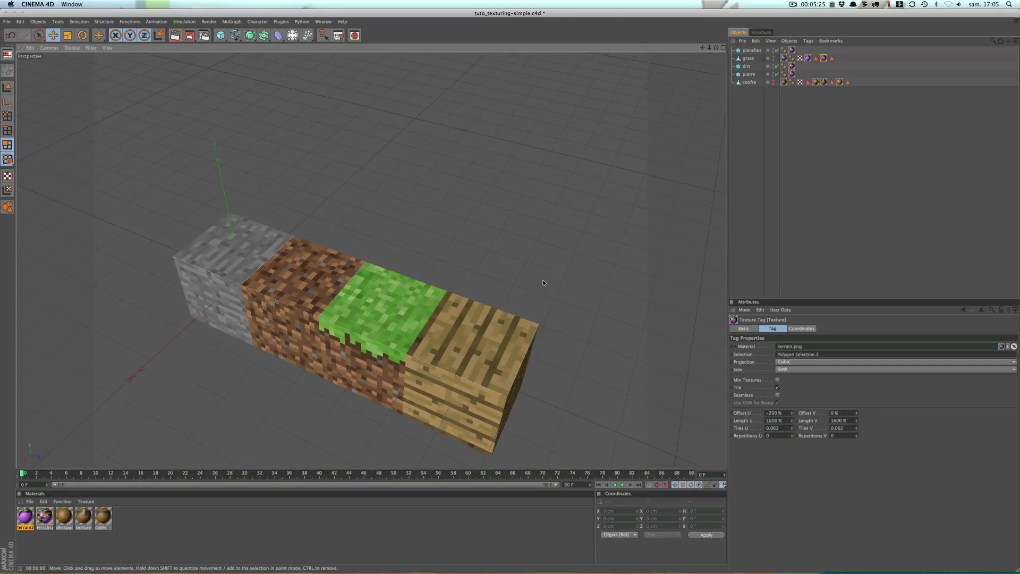
scroll(581, 275, "down", 3)
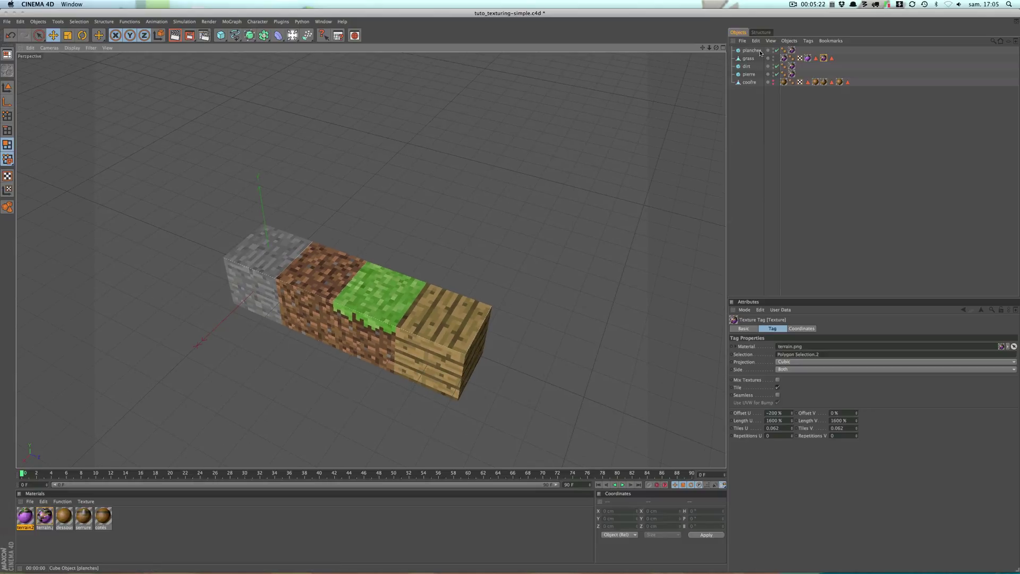
- Duplicate the planches cube and place the copy at the end of the row
left_click(753, 50)
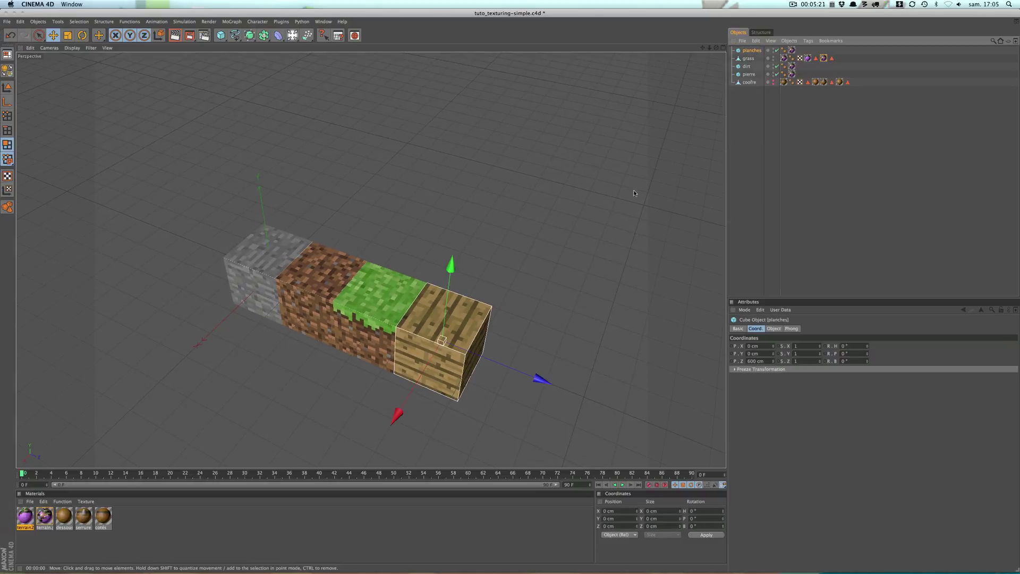
mouse_move(540, 380)
left_mouse_down("ctrl")
mouse_move(630, 415)
mouse_move(611, 411)
left_mouse_up("ctrl")
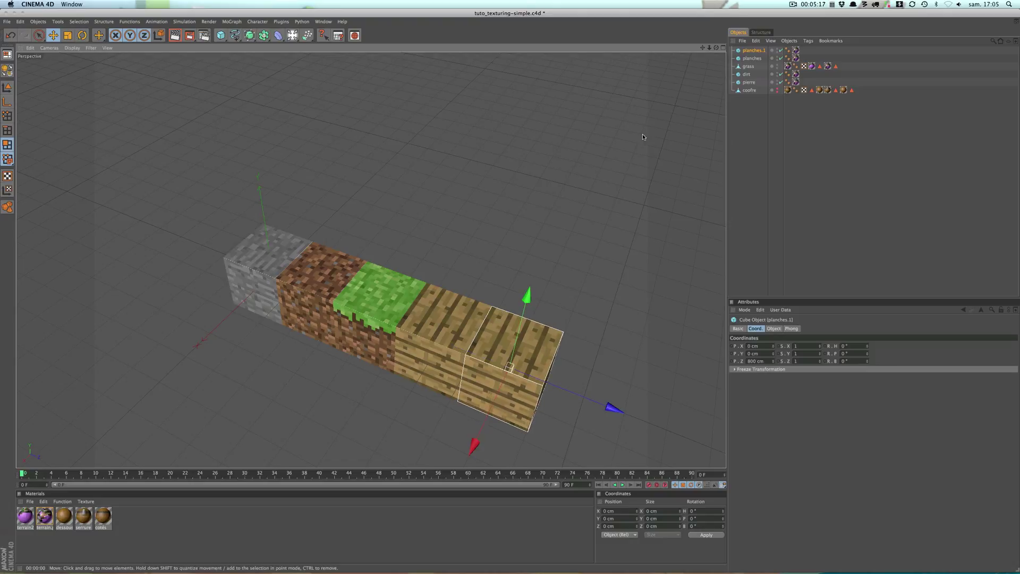
left_click(795, 50)
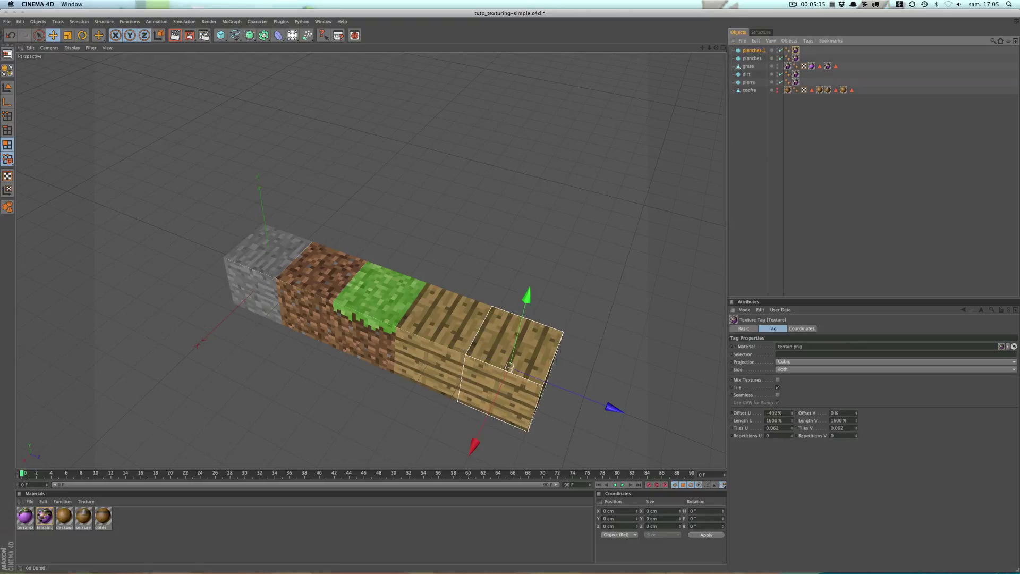
- Offset the copy's texture to U -200% and V -200% to show stone ore
double_click(772, 413)
type("-")
key("Tab")
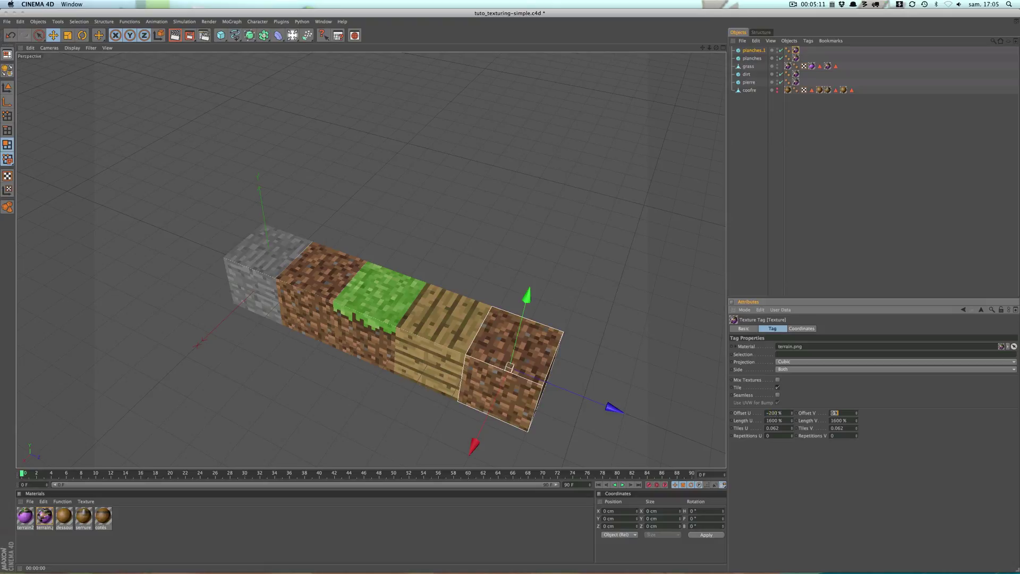
type("-20")
key("Return")
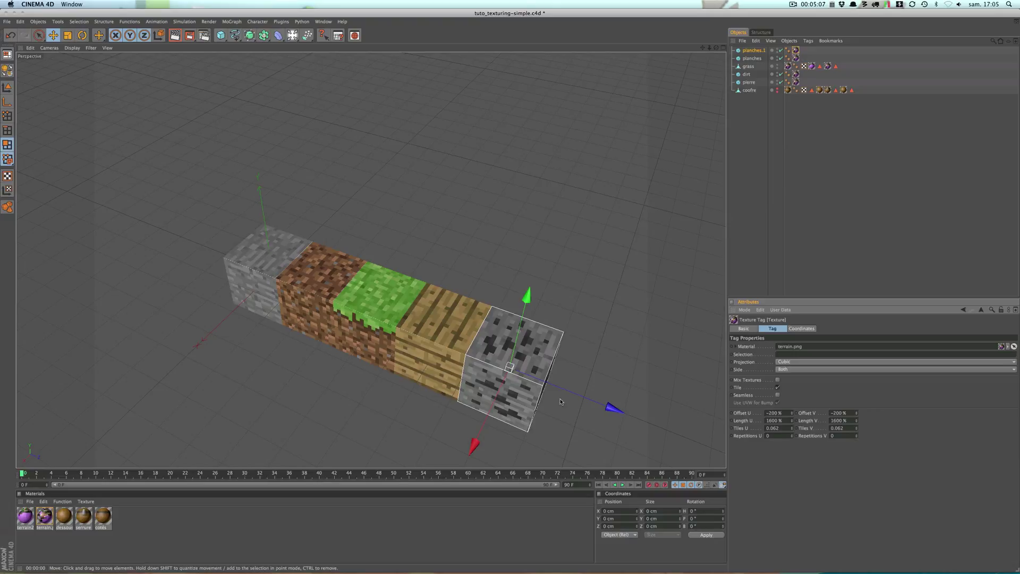
left_click_drag(621, 342, 606, 296, "alt")
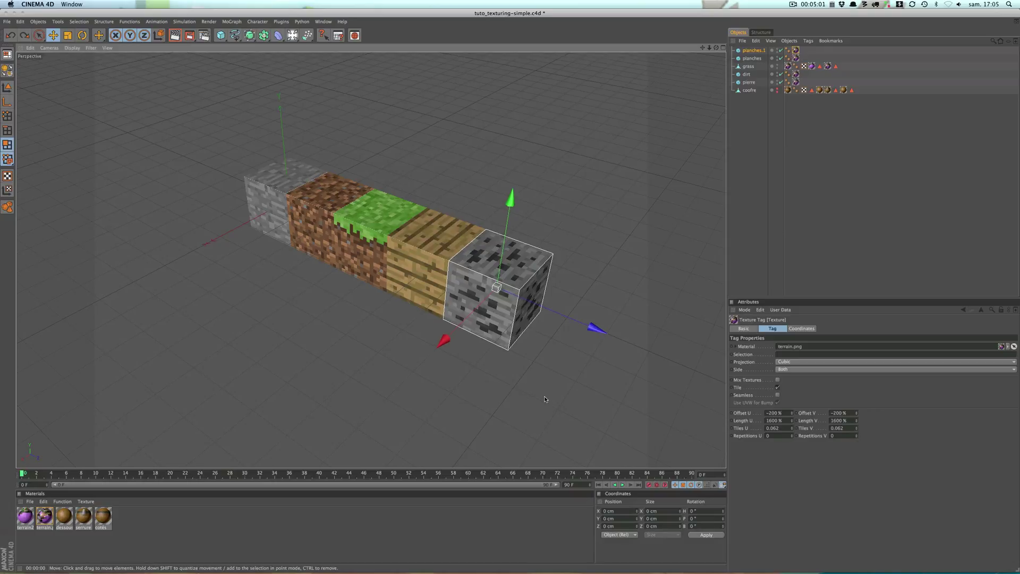
left_click(607, 207)
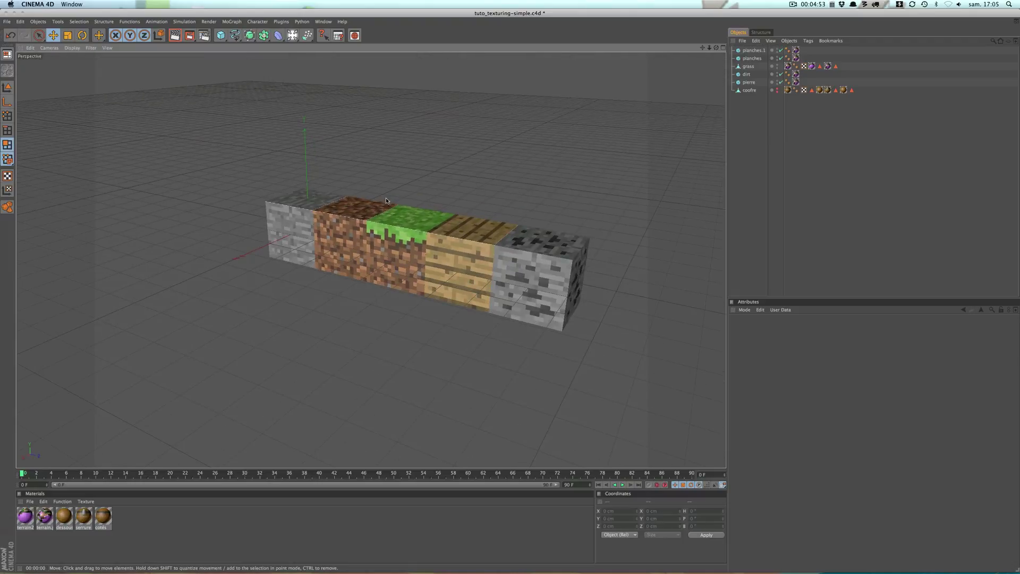
- Group the five blocks under a Null with Alt+G, then ungroup them again
left_click(741, 52)
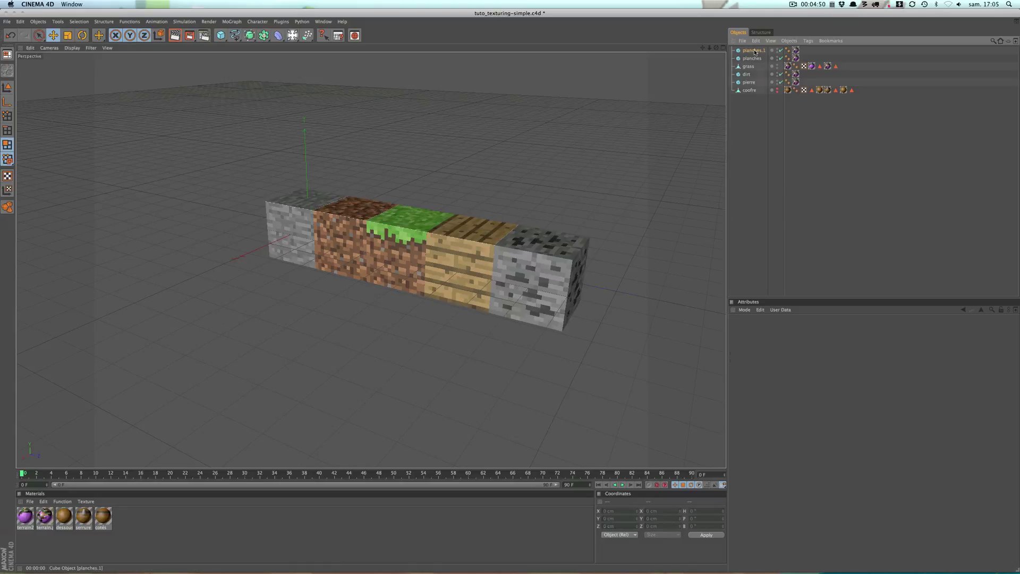
left_click(747, 83, "shift")
left_click(289, 22)
key("Escape")
key("alt+g")
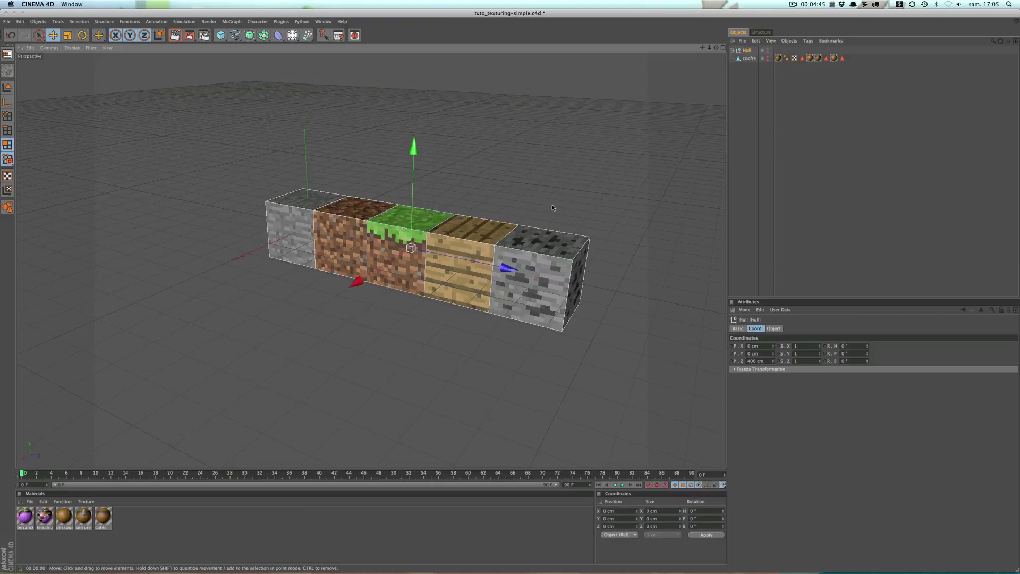
left_click(734, 50)
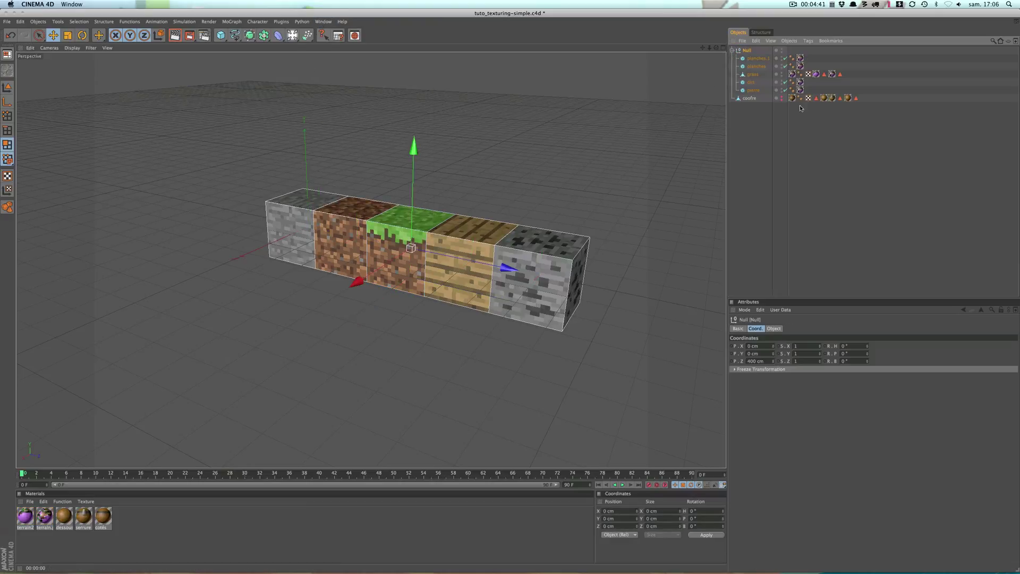
left_click(677, 148)
key("ctrl+a")
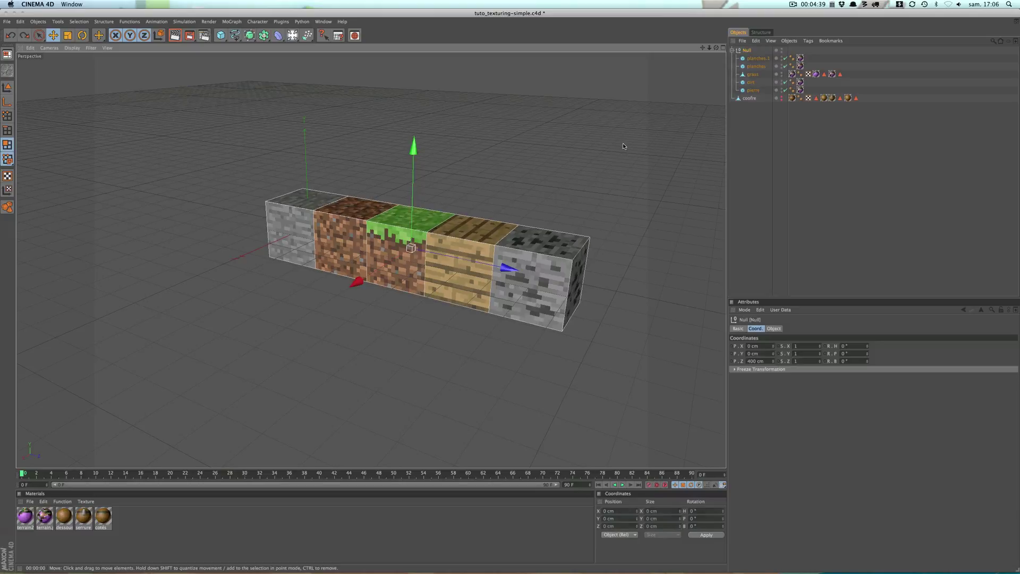
key("shift+g")
left_click(781, 183)
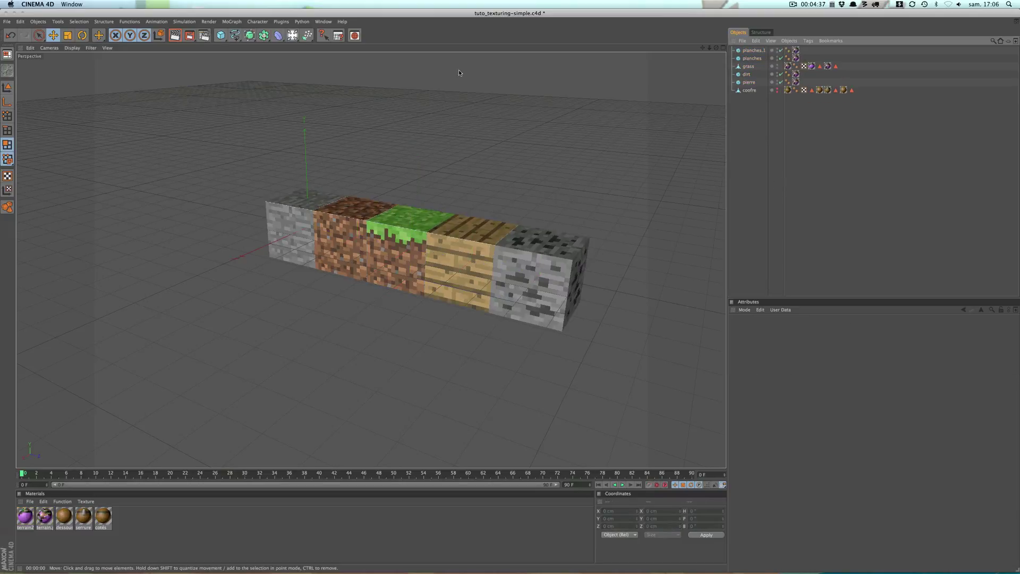
- Browse the toolbar object palettes and add an empty Null object
left_click(271, 23)
left_click(155, 23)
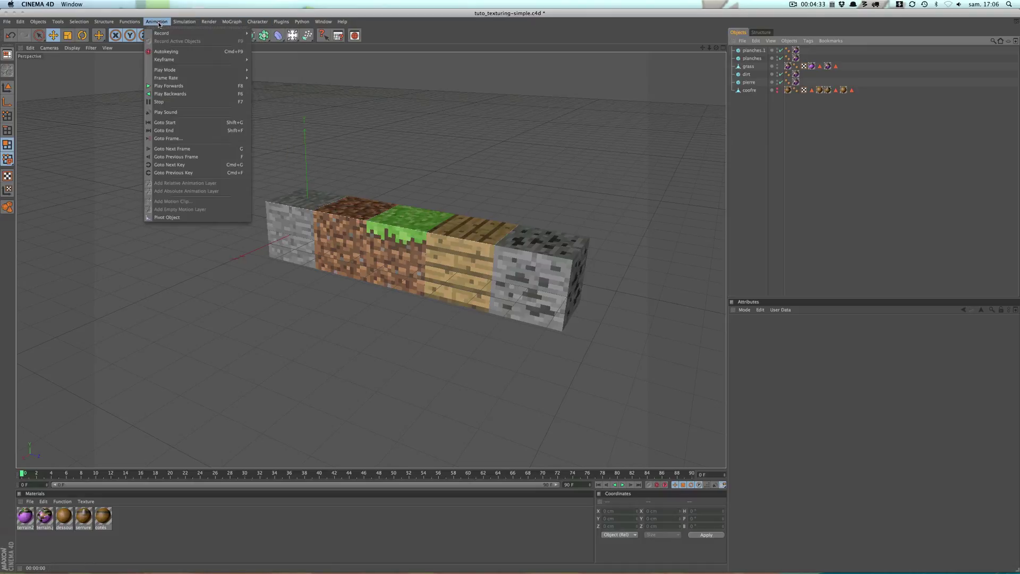
left_click(156, 23)
left_click(293, 35)
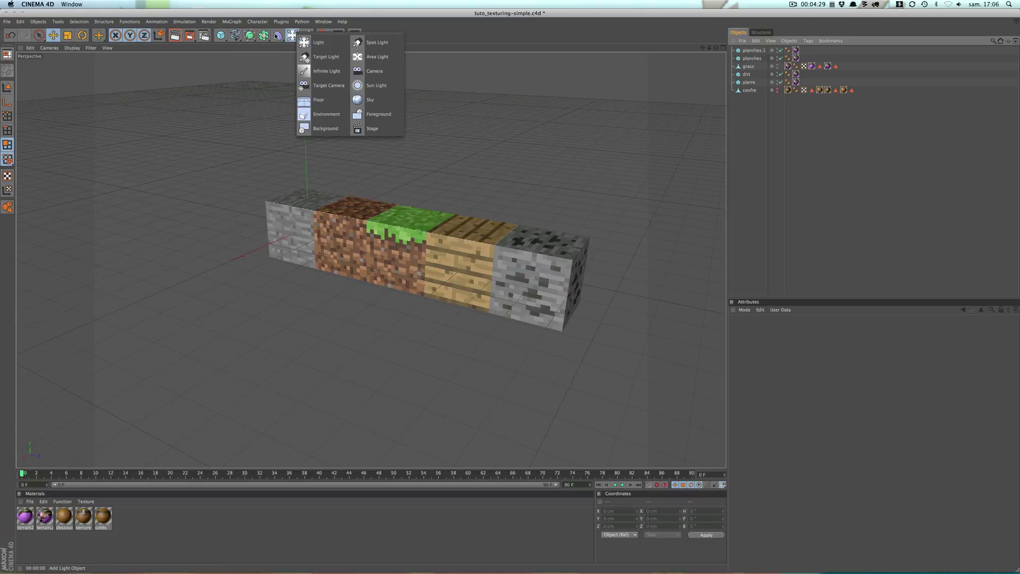
left_click(277, 36)
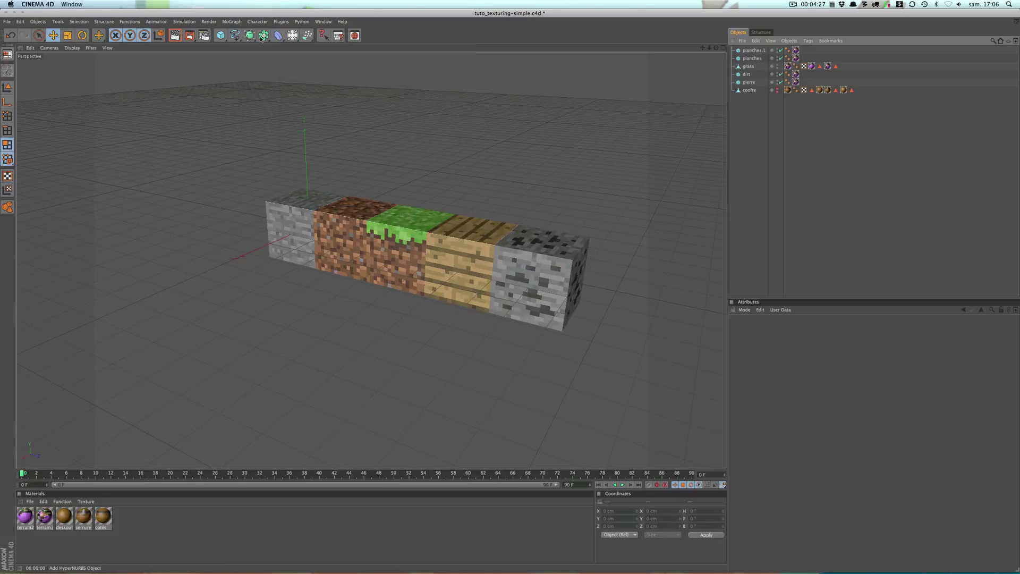
left_click(293, 36)
left_click(306, 36)
left_click(263, 36)
left_click(234, 37)
left_click(223, 37)
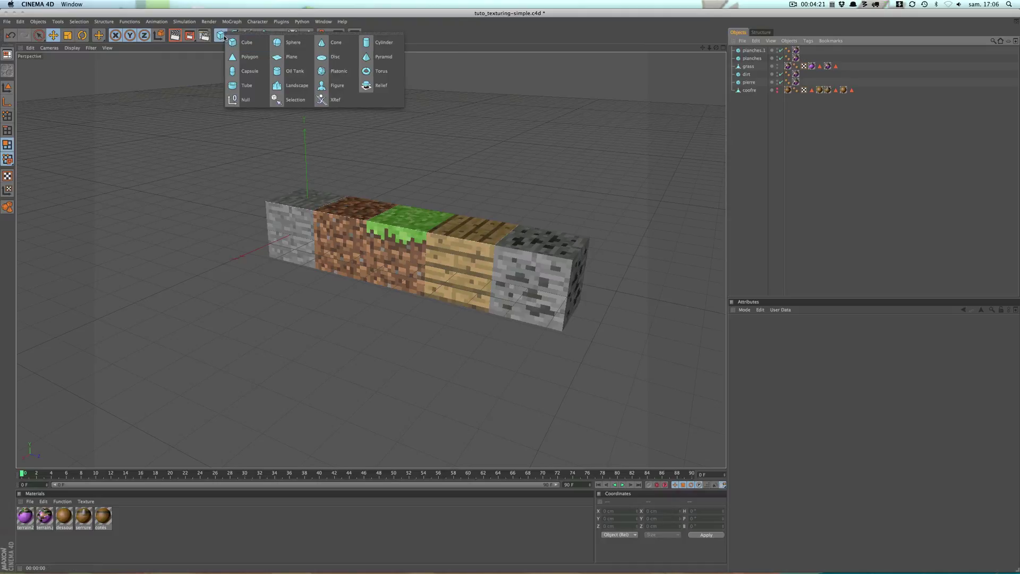
left_click(236, 102)
left_click(757, 59)
- Drag all five blocks onto the Null, then undo a trial move of the group
left_click(750, 91, "shift")
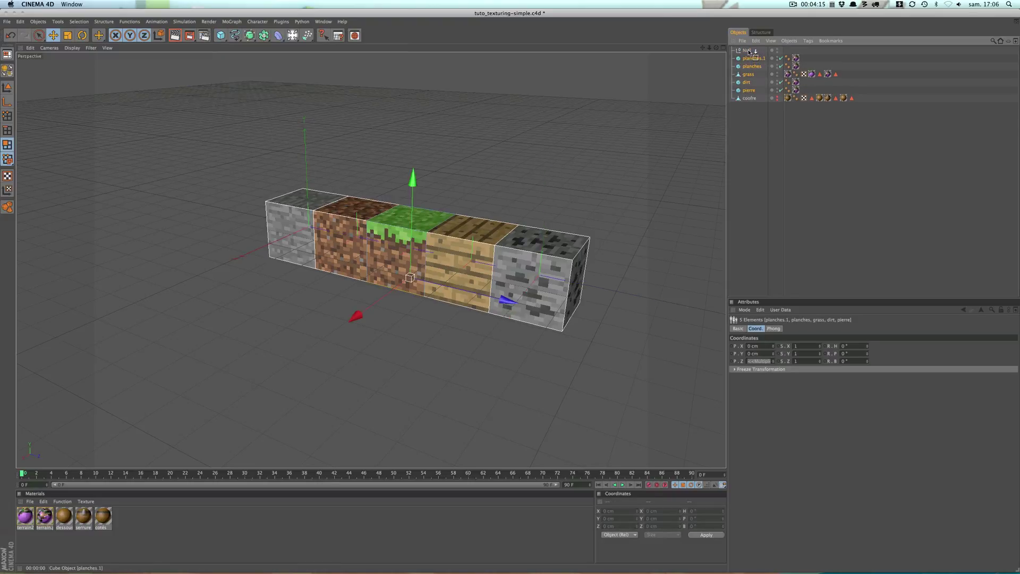
left_click_drag(750, 90, 754, 50)
left_click(748, 50)
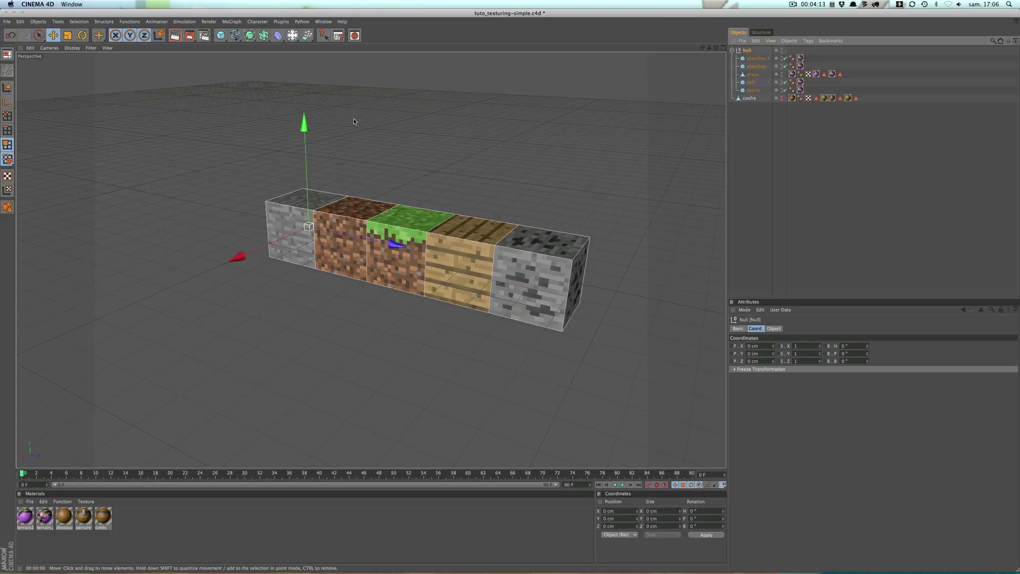
left_click_drag(264, 236, 207, 324)
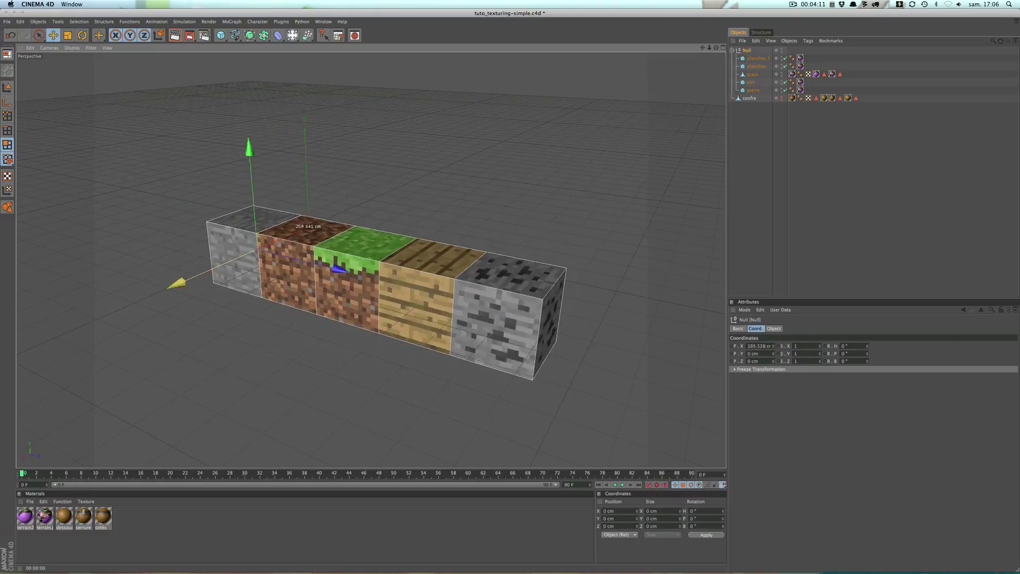
key("ctrl+z")
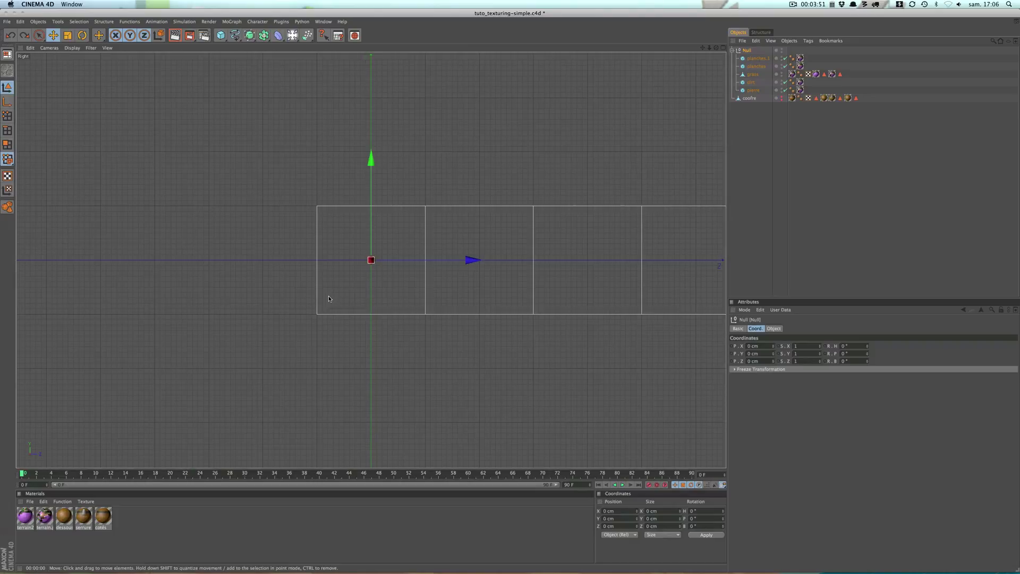
- In the side view, lift the block group to Y 100 cm
middle_click(280, 306)
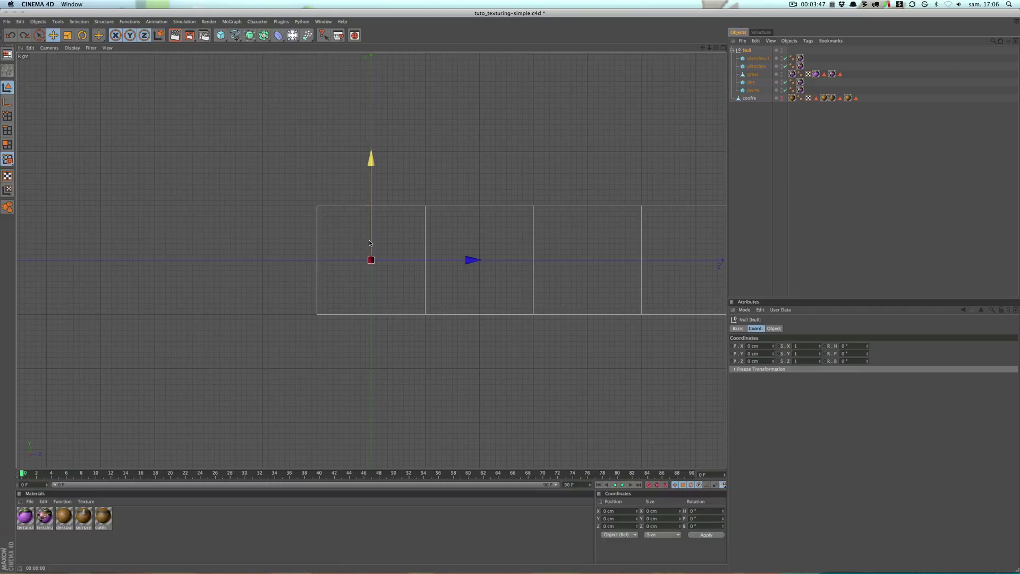
left_click_drag(370, 242, 369, 183)
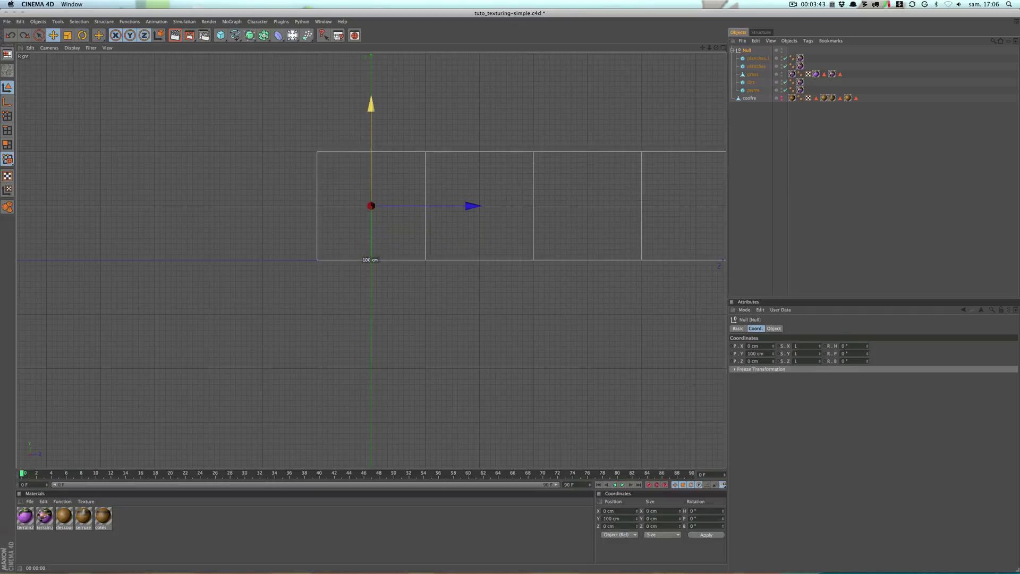
middle_click(359, 251)
- Maximise the Perspective view and orbit around the row of blocks
middle_click(278, 176)
mouse_move(275, 208)
left_mouse_down("alt")
mouse_move(274, 183)
mouse_move(303, 199)
mouse_move(264, 200)
mouse_move(295, 204)
left_mouse_up("alt")
left_click(221, 35)
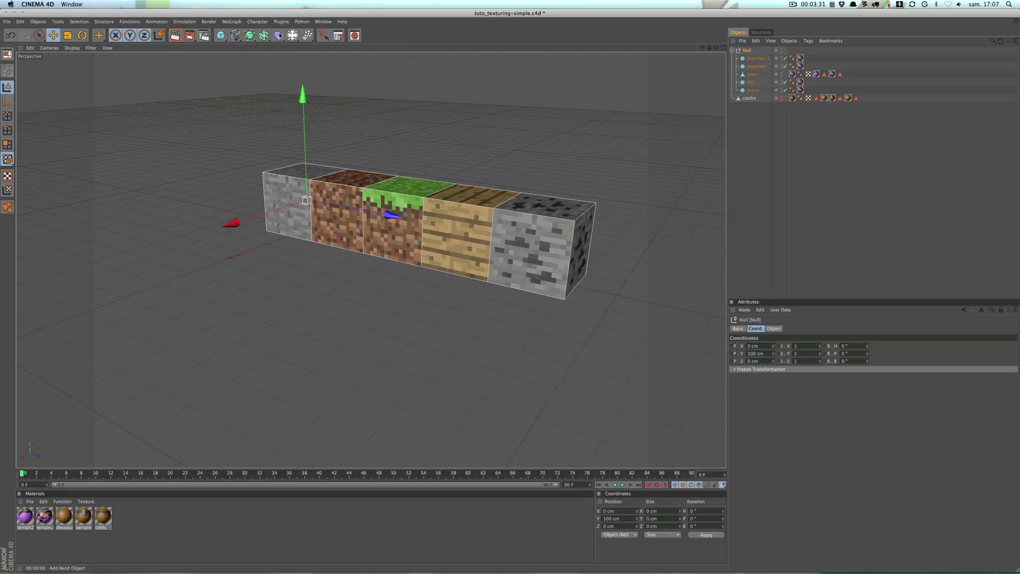
- Add a Floor object from the lights palette beneath the block row and view it from above
left_click(278, 35)
left_click(291, 35)
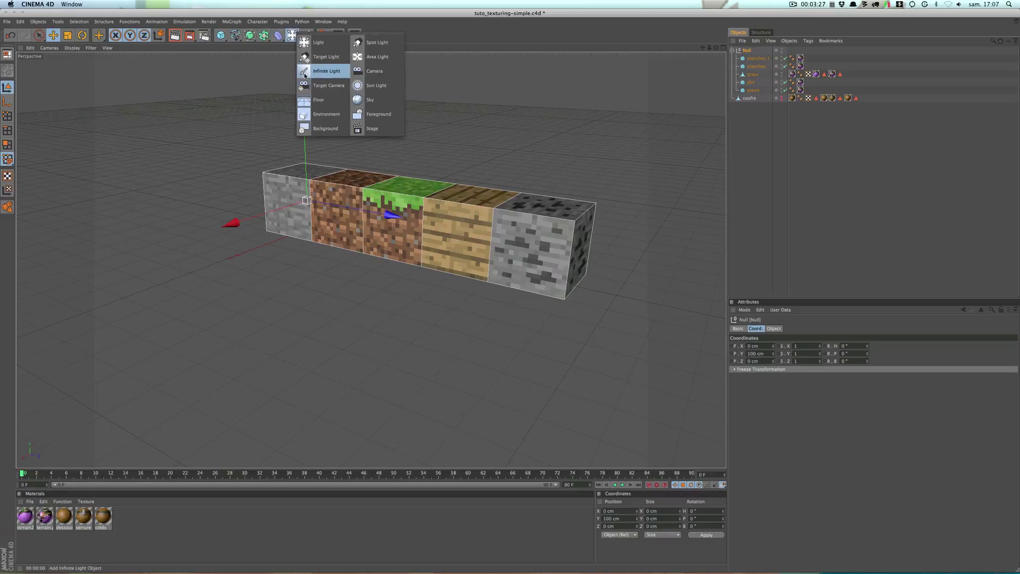
left_click(304, 99)
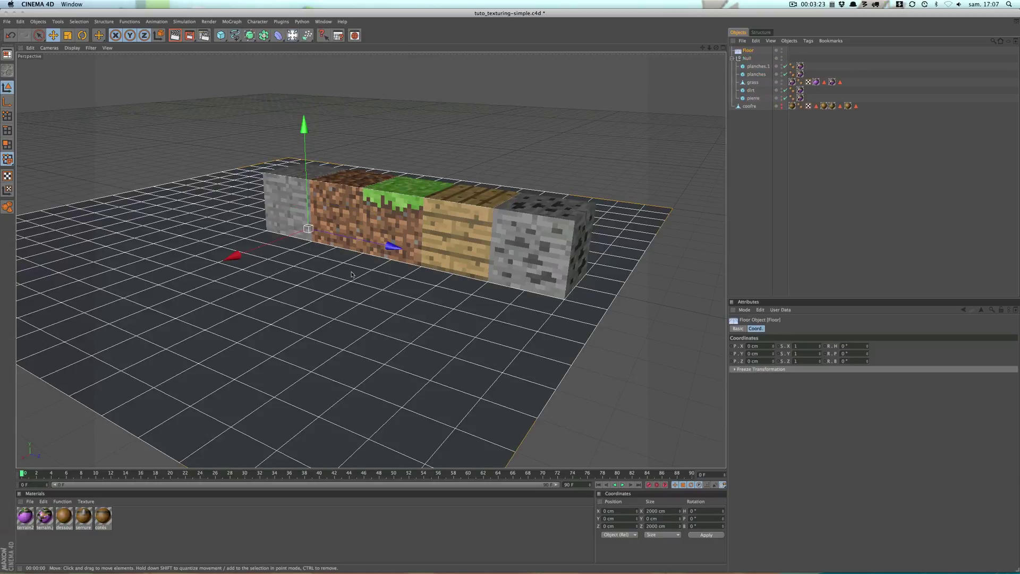
mouse_move(369, 281)
left_mouse_down("alt")
mouse_move(343, 287)
mouse_move(788, 217)
left_mouse_up("alt")
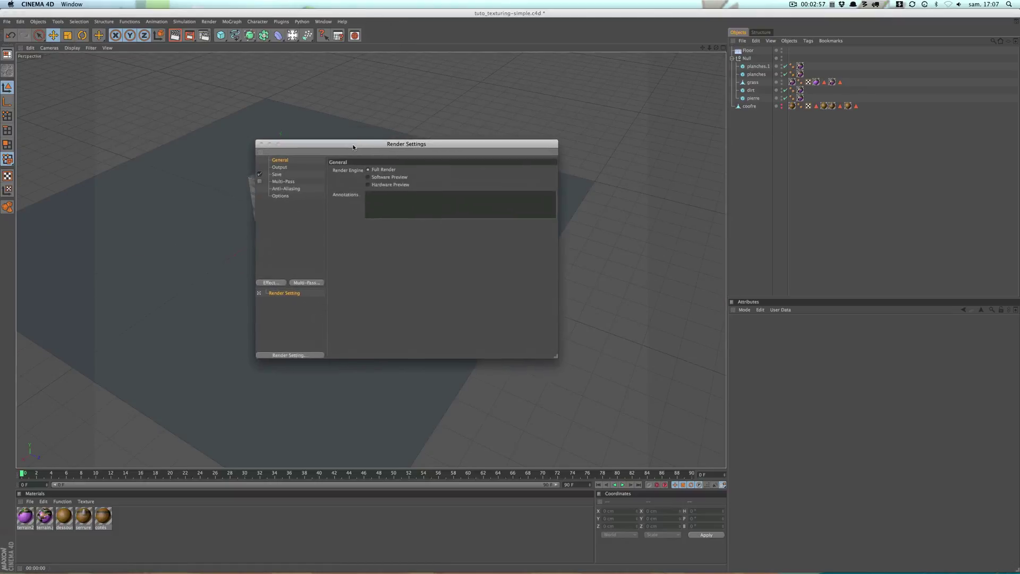
- Turn off Default Light in the render settings Options
left_click_drag(354, 148, 461, 165)
left_click(403, 214)
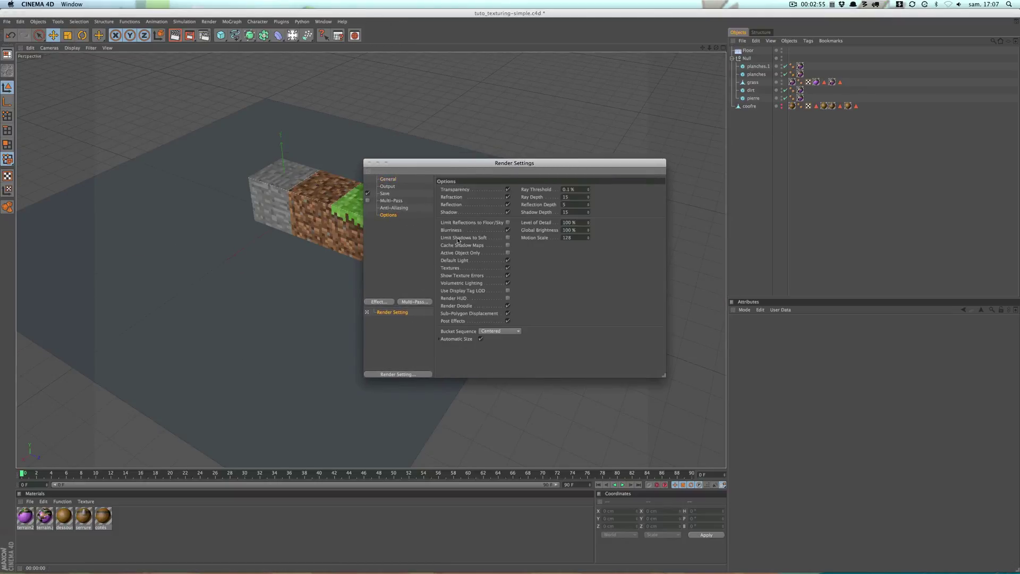
left_click(508, 268)
left_click(508, 261)
- Run a Ctrl+R test render and close the render settings
left_click_drag(496, 170, 753, 224)
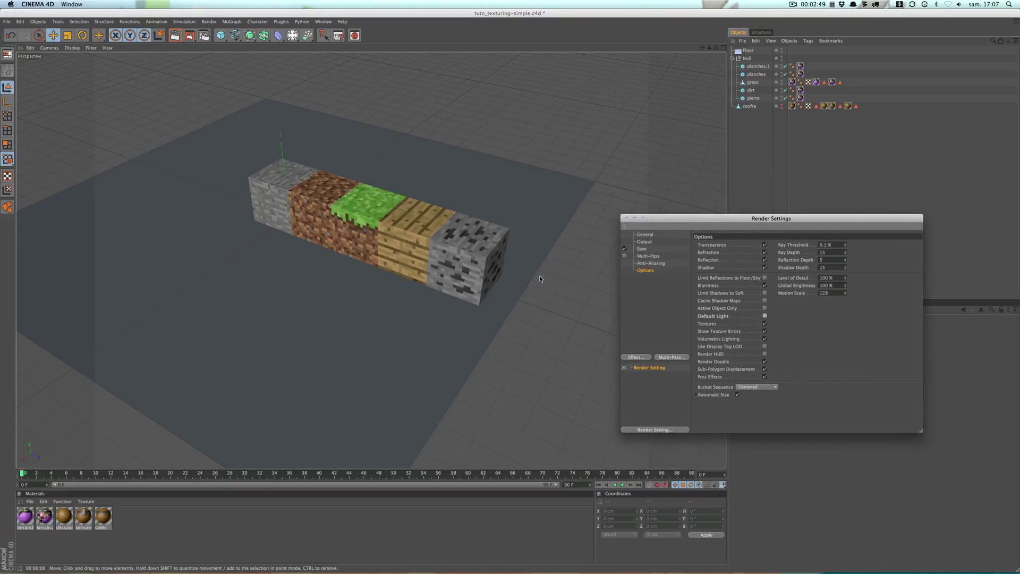
key("ctrl+r")
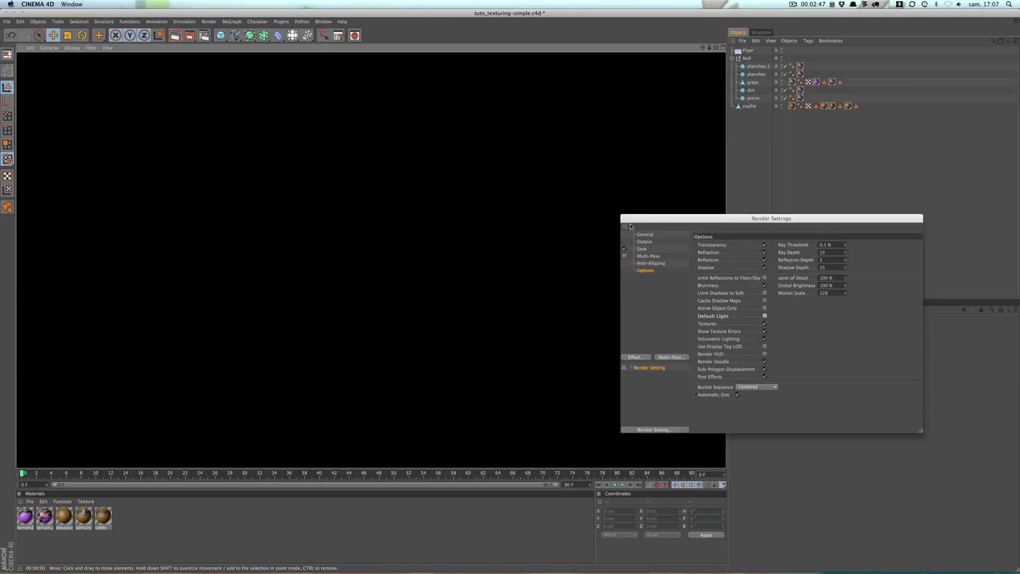
key("ctrl+b")
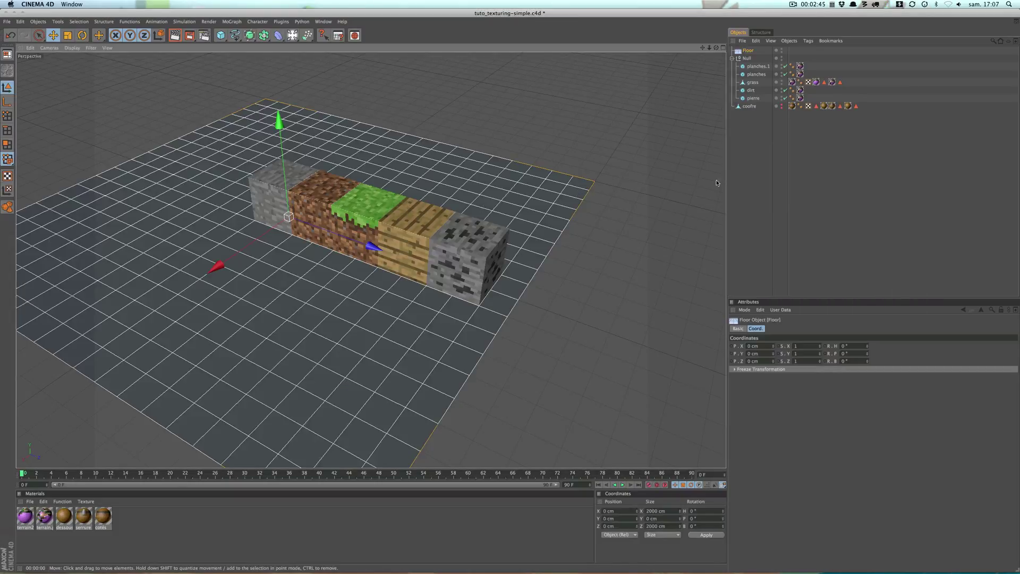
left_click(362, 107)
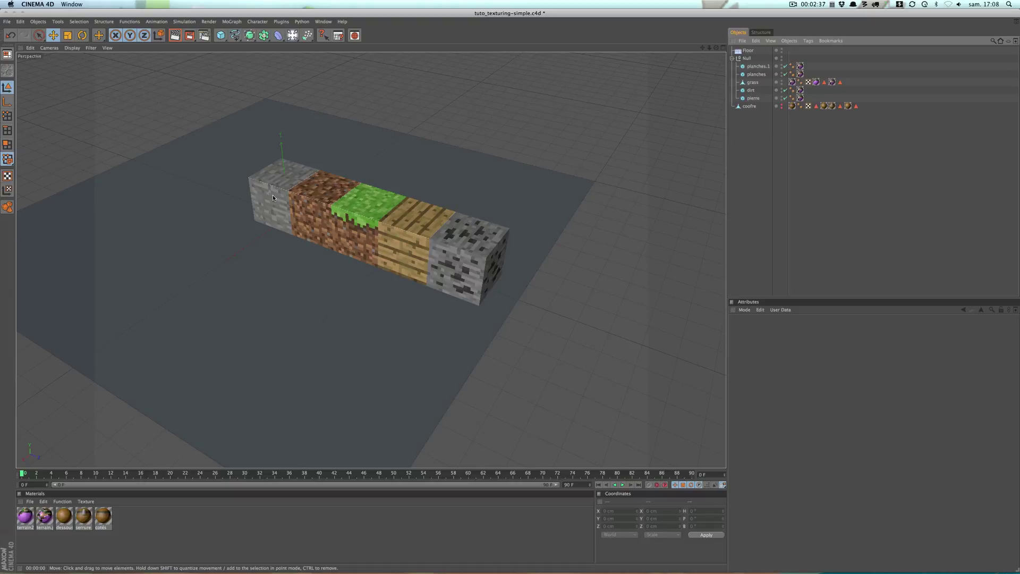
- Add a Global Illumination effect in Render Settings and render a test image
left_click(221, 36)
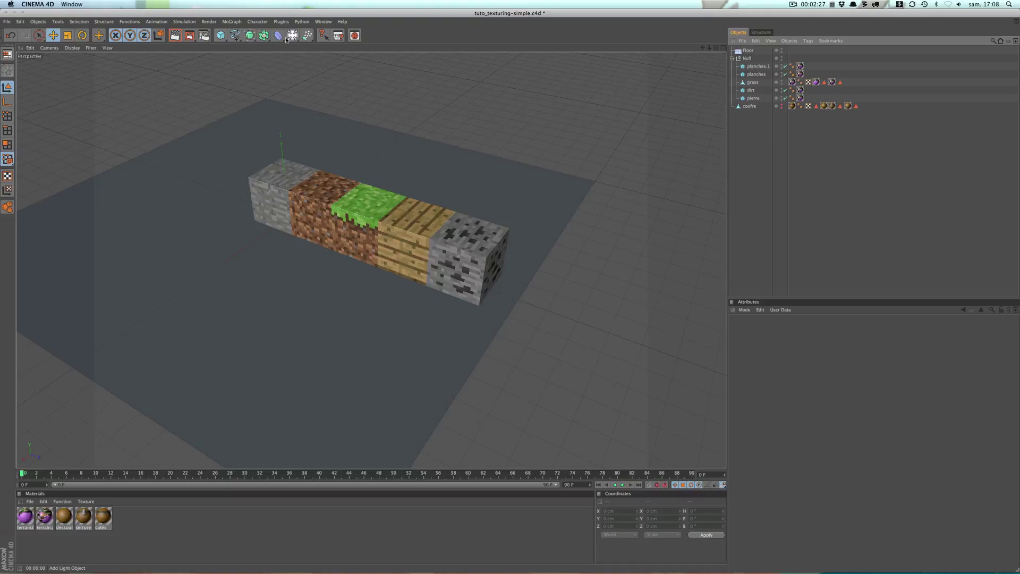
left_click(204, 36)
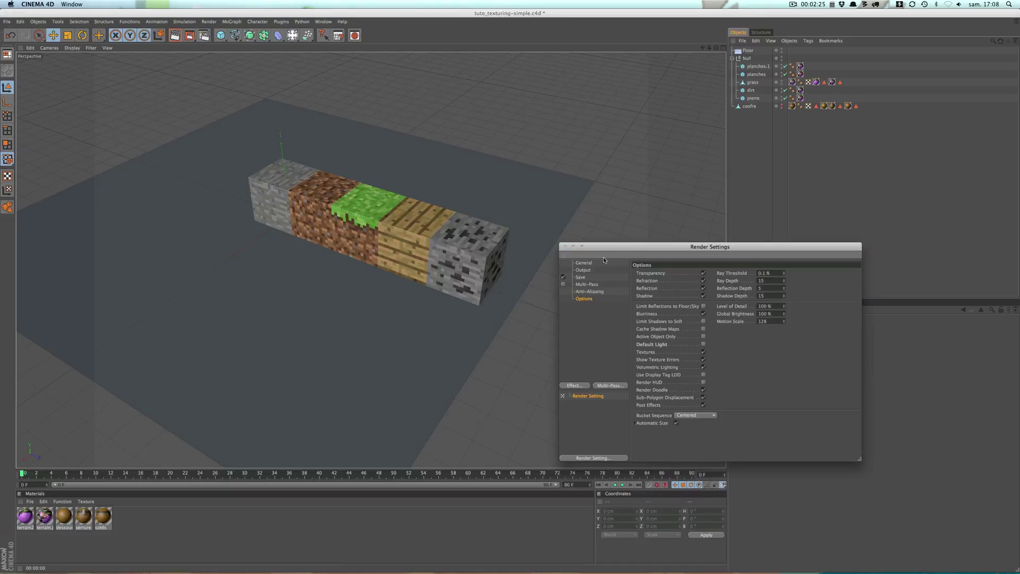
left_click_drag(621, 252, 609, 173)
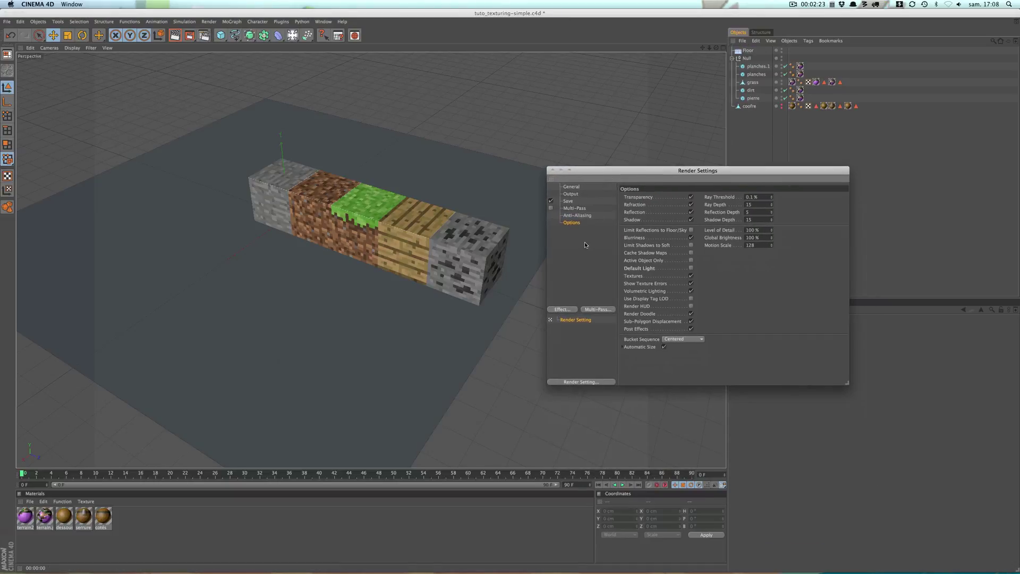
left_click(569, 312)
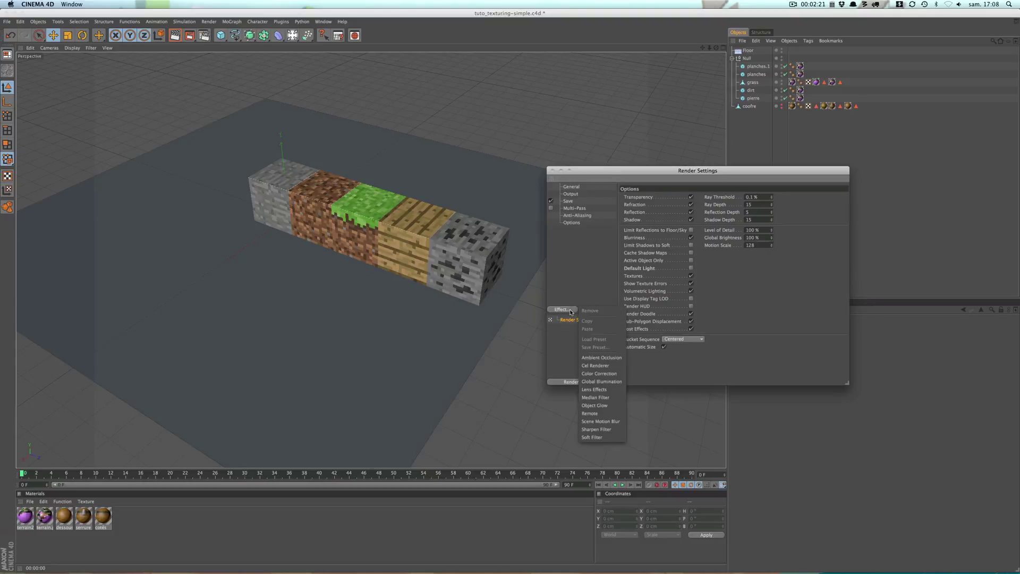
left_click(604, 382)
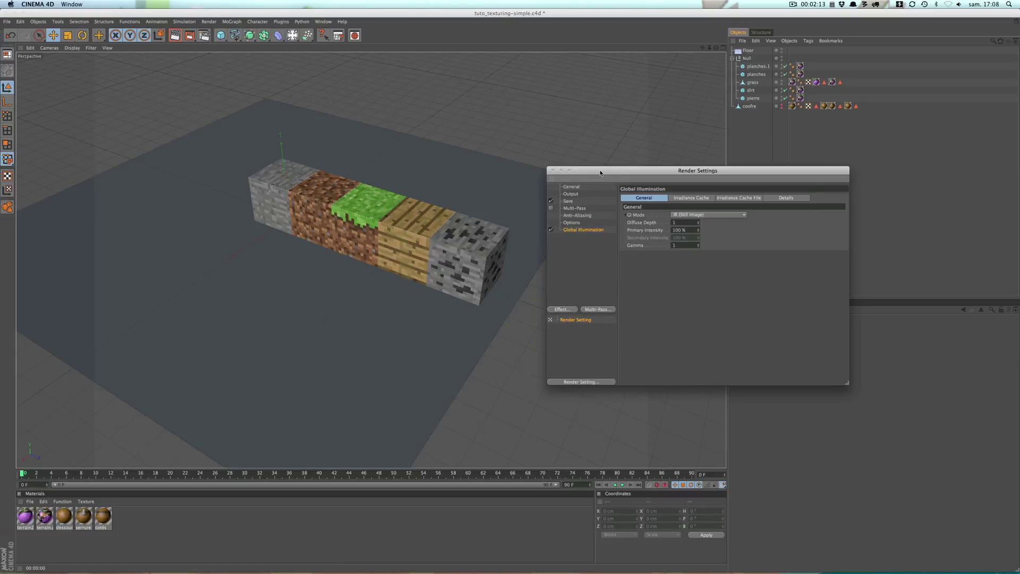
left_click_drag(601, 169, 698, 276)
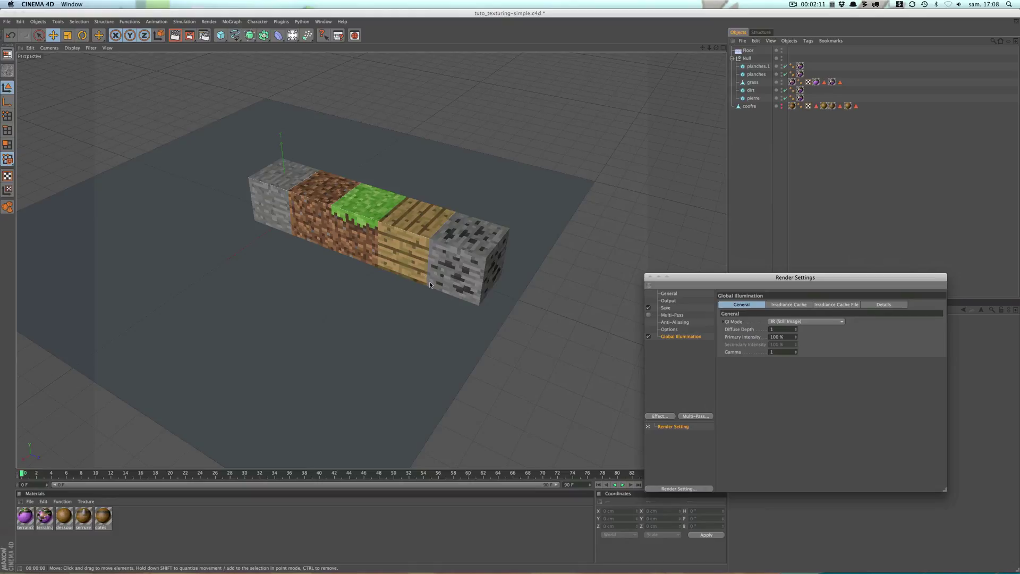
key("ctrl+r")
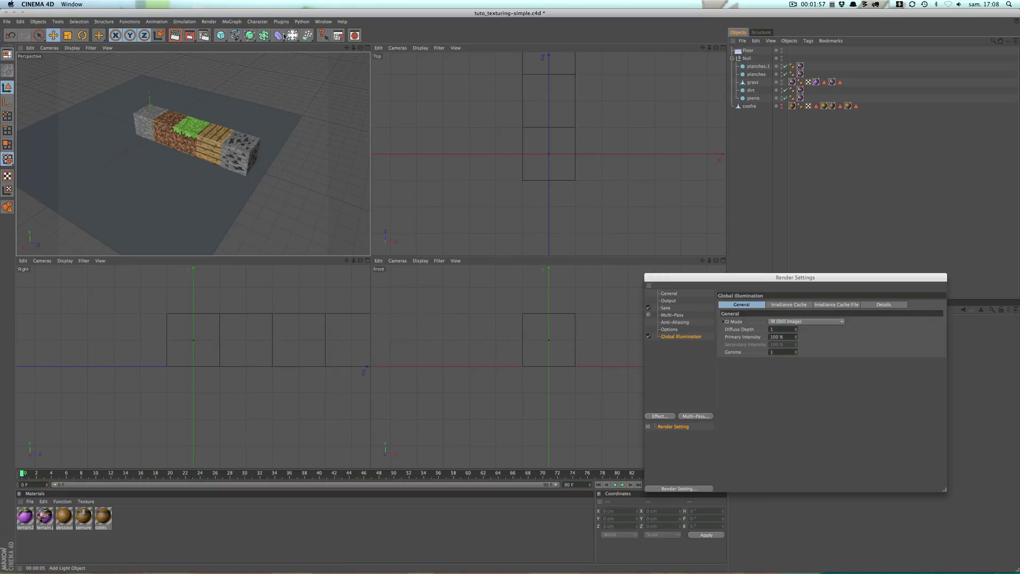
- Add a Light raised above and offset from the block row, then render a preview
left_click(221, 35)
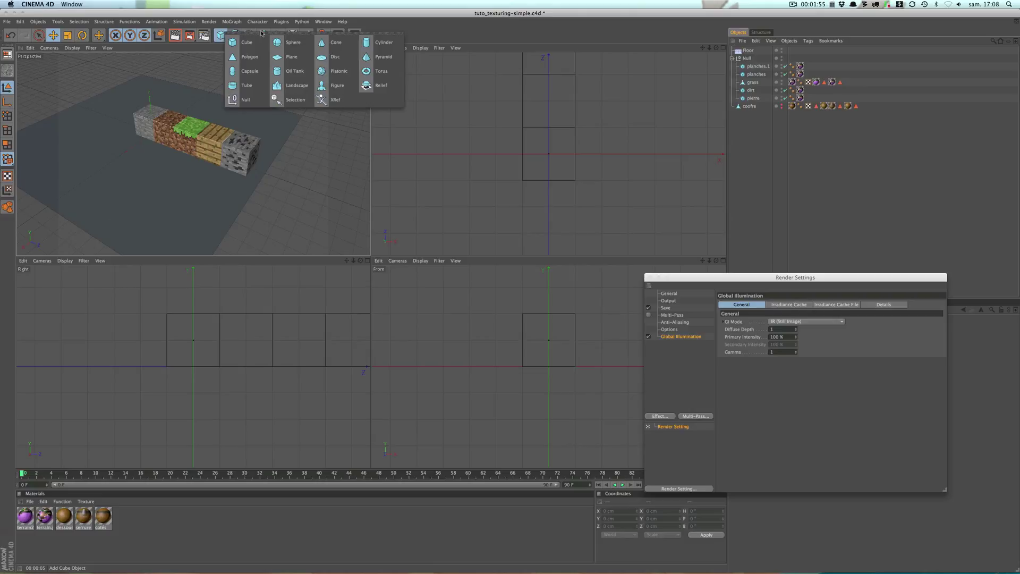
left_click(292, 35)
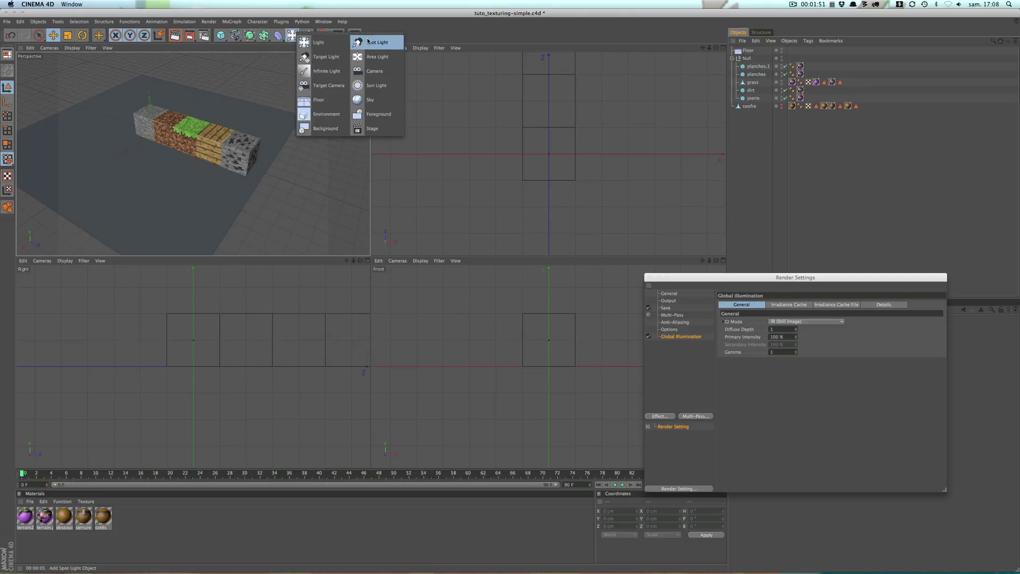
left_click(318, 42)
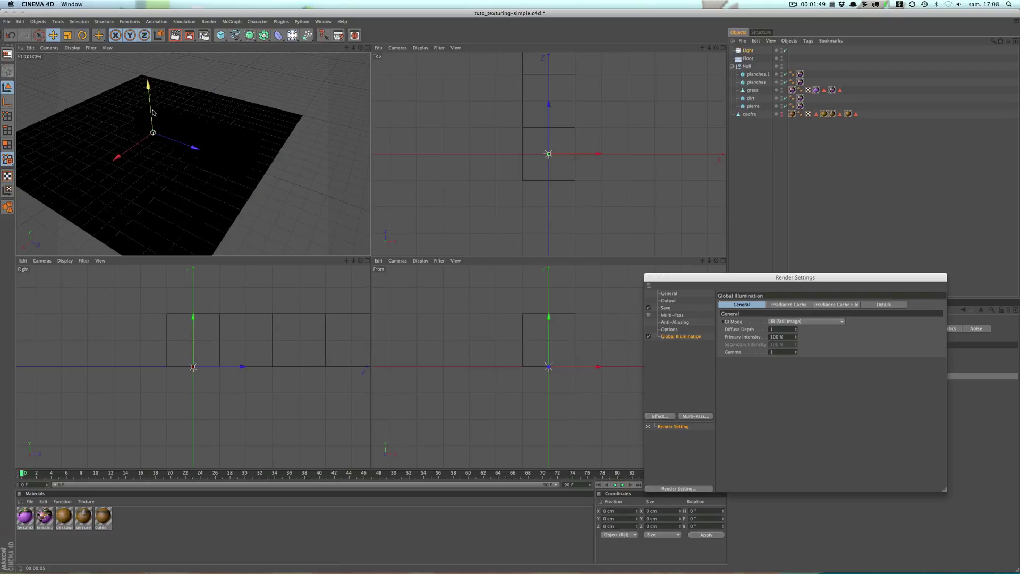
mouse_move(152, 113)
left_mouse_down()
mouse_move(148, 72)
mouse_move(91, 116)
mouse_move(135, 120)
left_mouse_up()
key("ctrl+r")
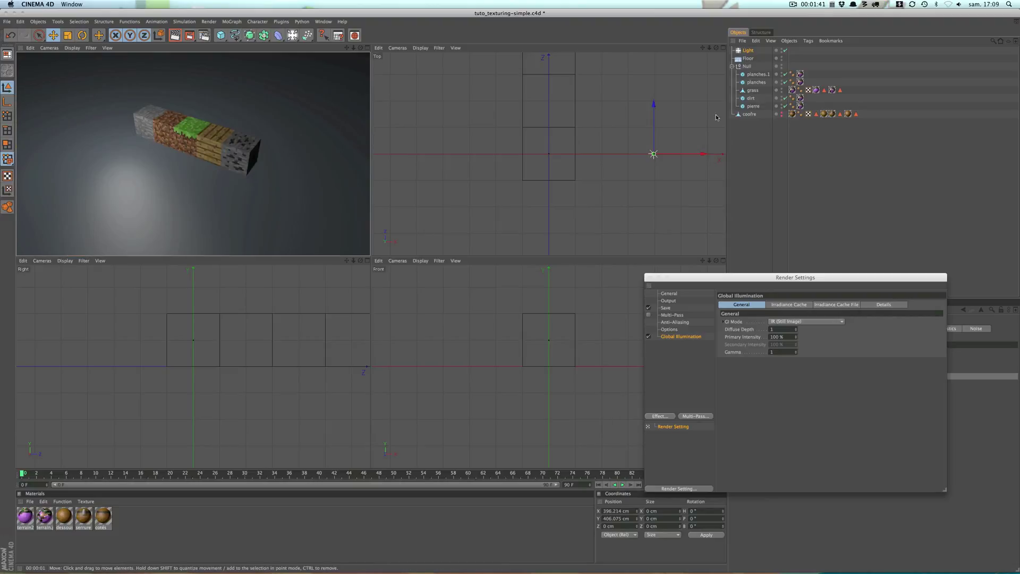
left_click_drag(765, 276, 442, 290)
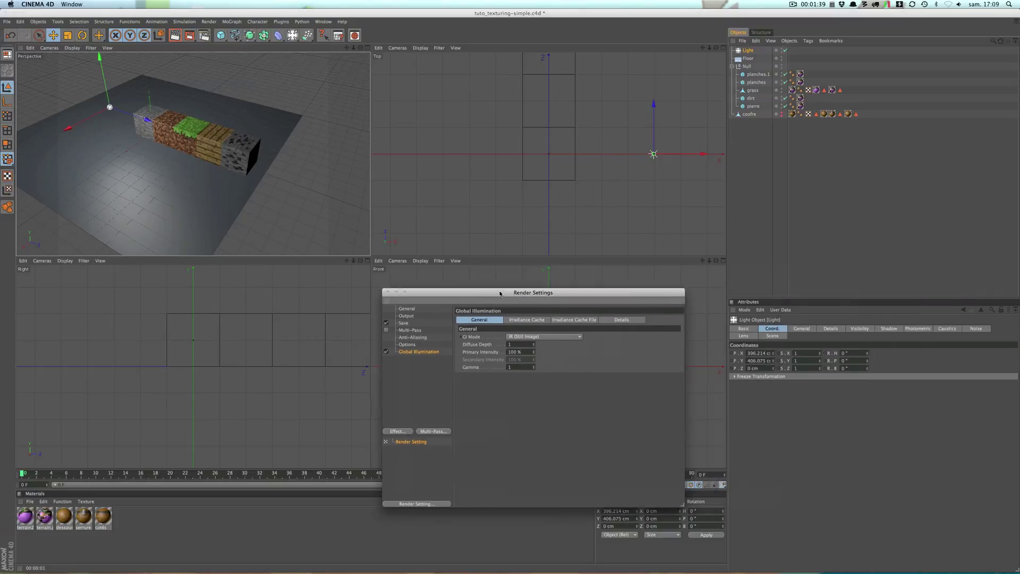
left_click(860, 329)
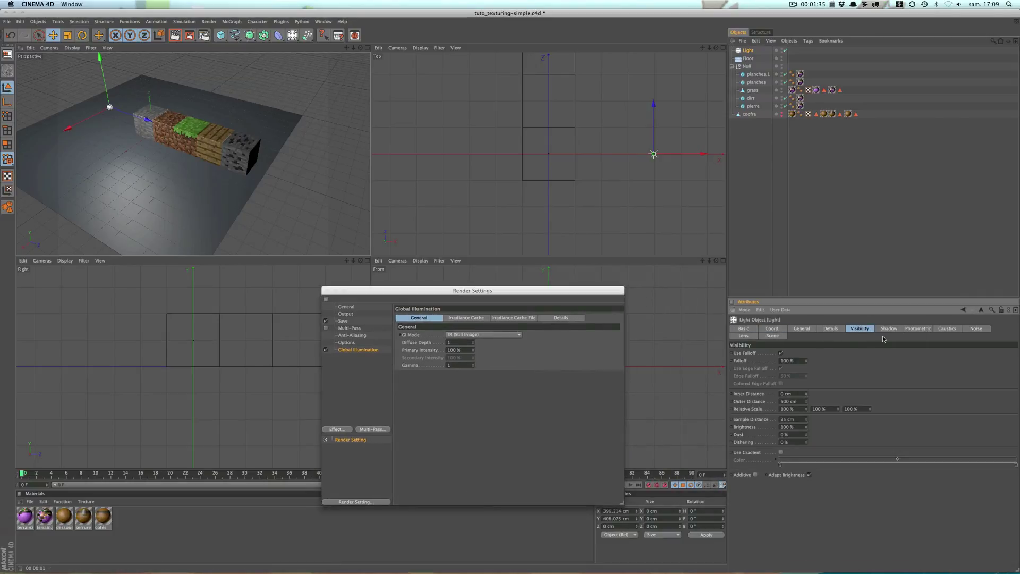
- Set the light's shadow to Shadow Maps (Soft) and render to check the floor shadow
left_click(799, 331)
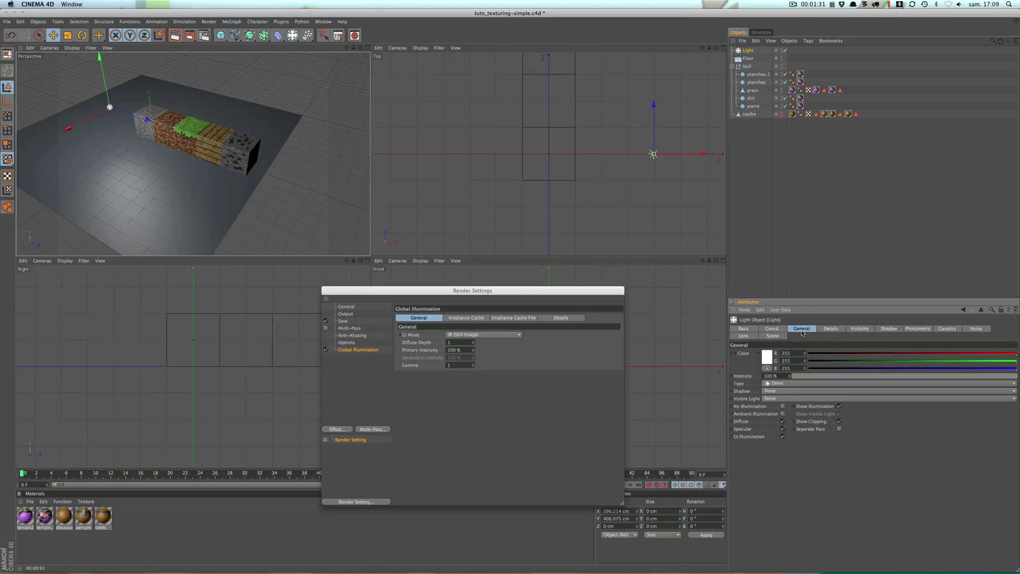
left_click(777, 391)
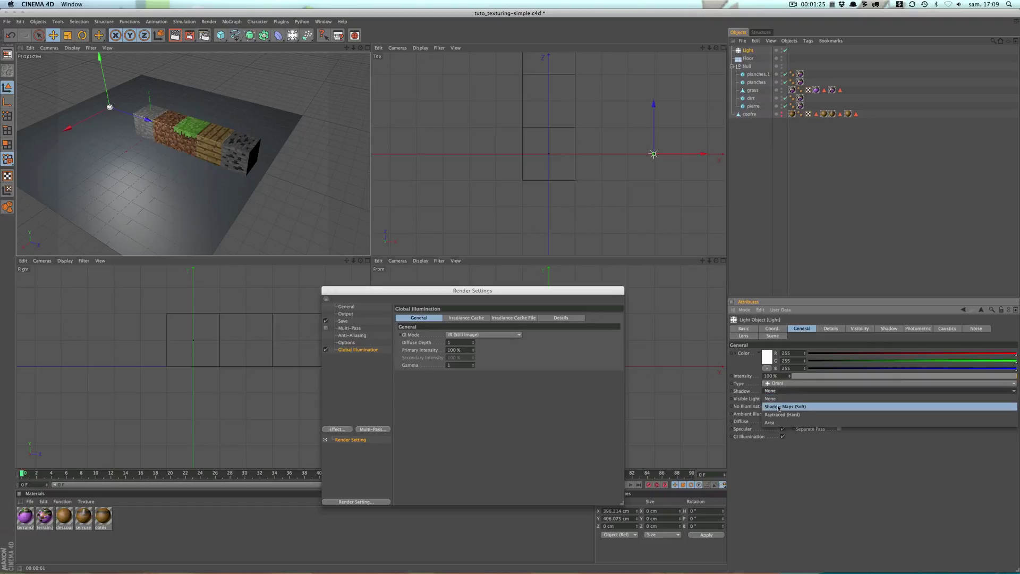
left_click(781, 406)
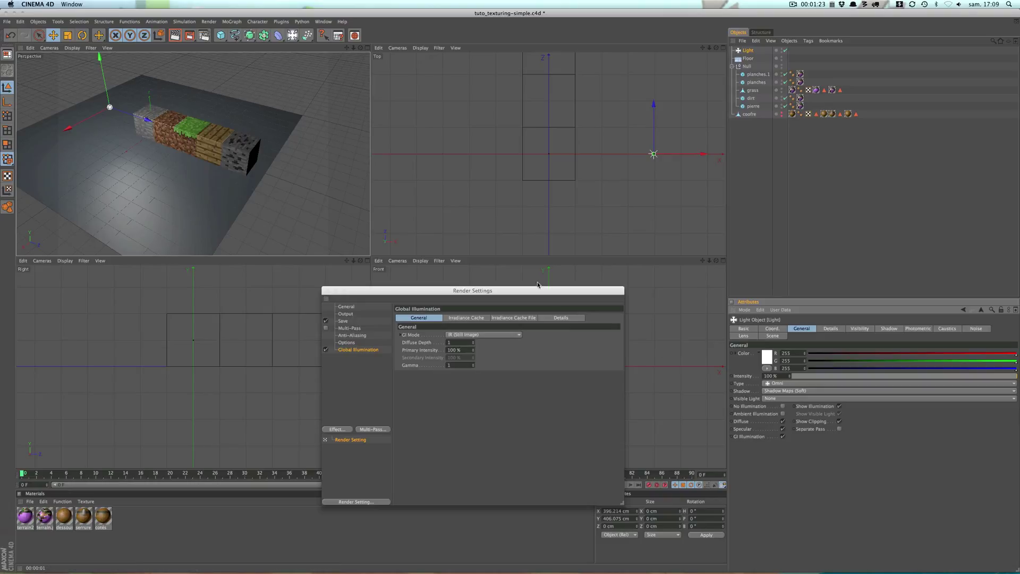
key("ctrl+r")
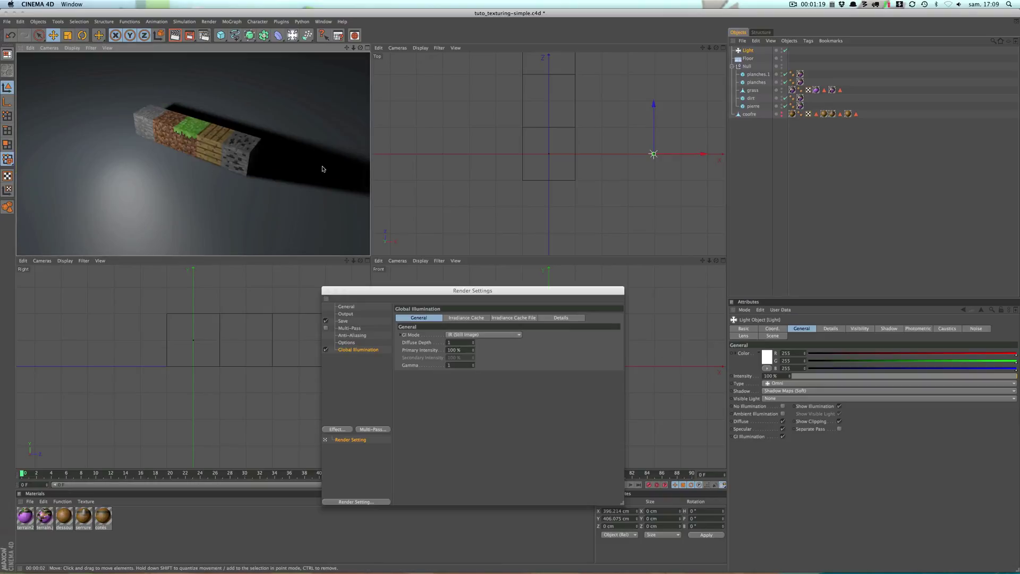
left_click(324, 292)
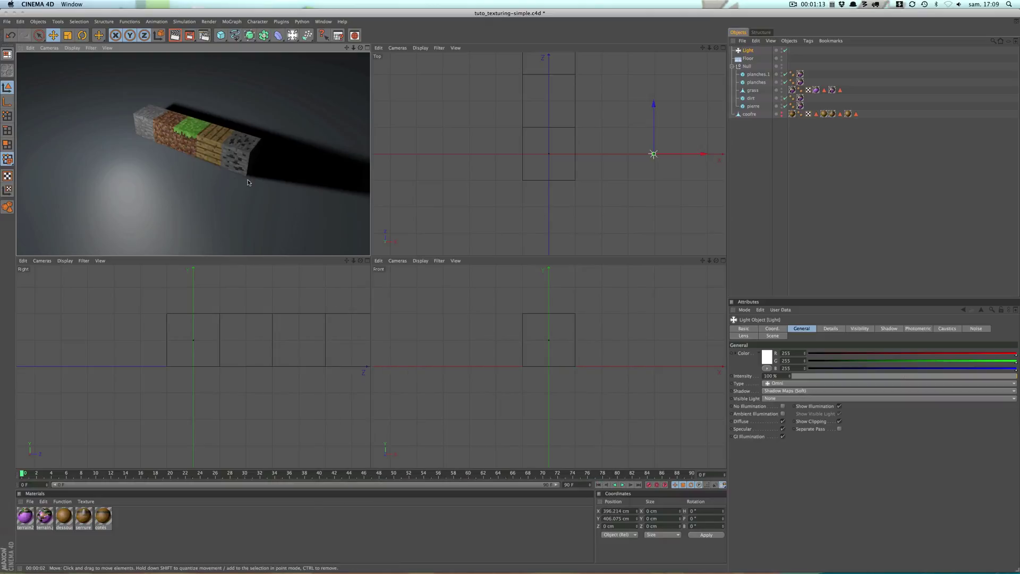
left_click(204, 35)
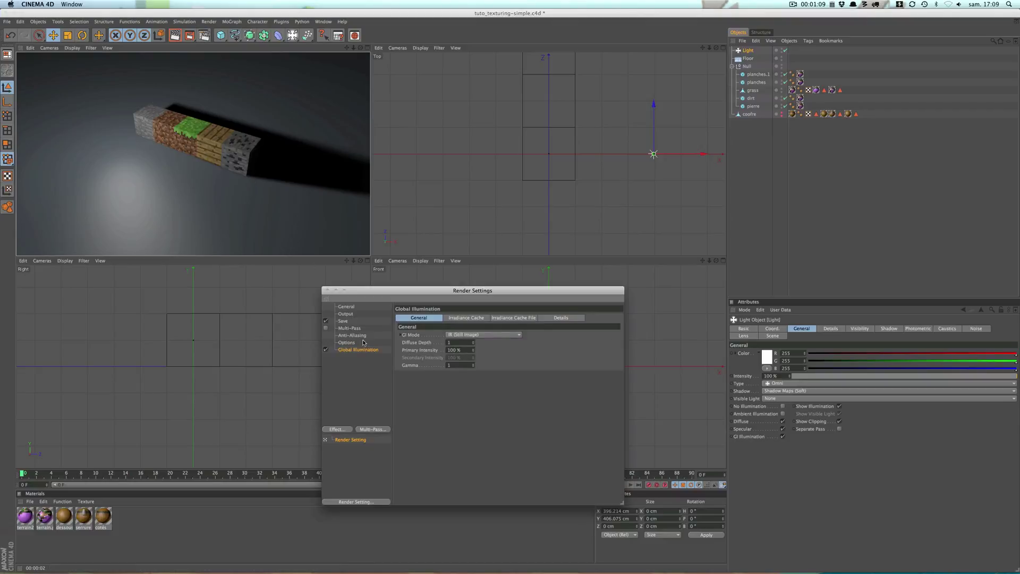
- Add Ambient Occlusion as a render effect and render a preview
left_click(339, 428)
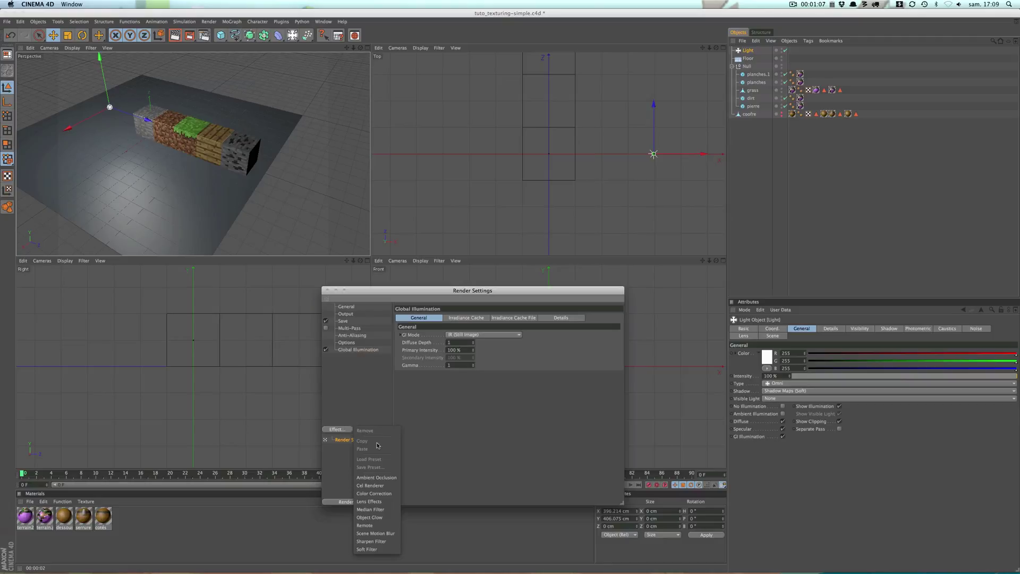
left_click(376, 476)
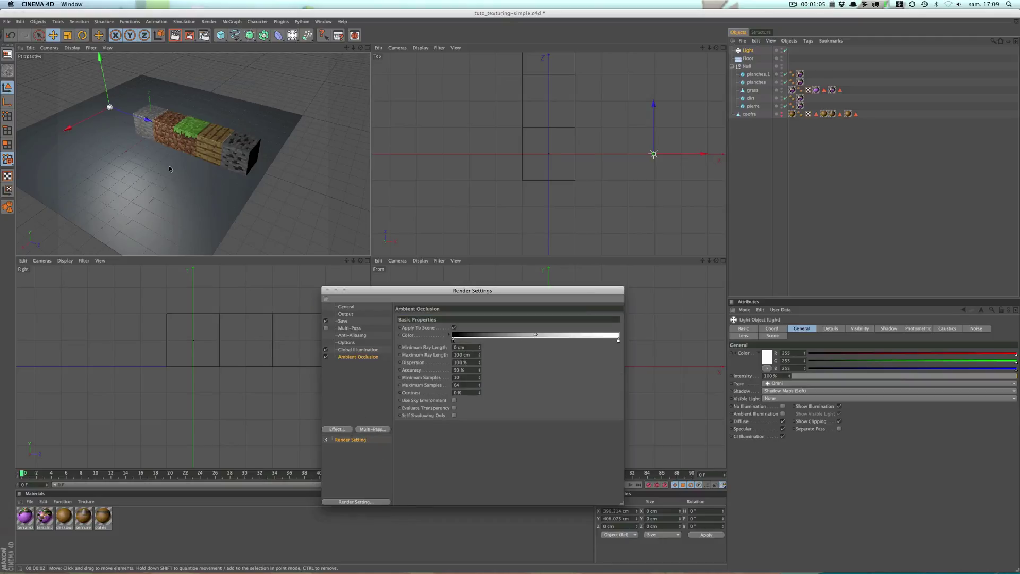
key("ctrl+r")
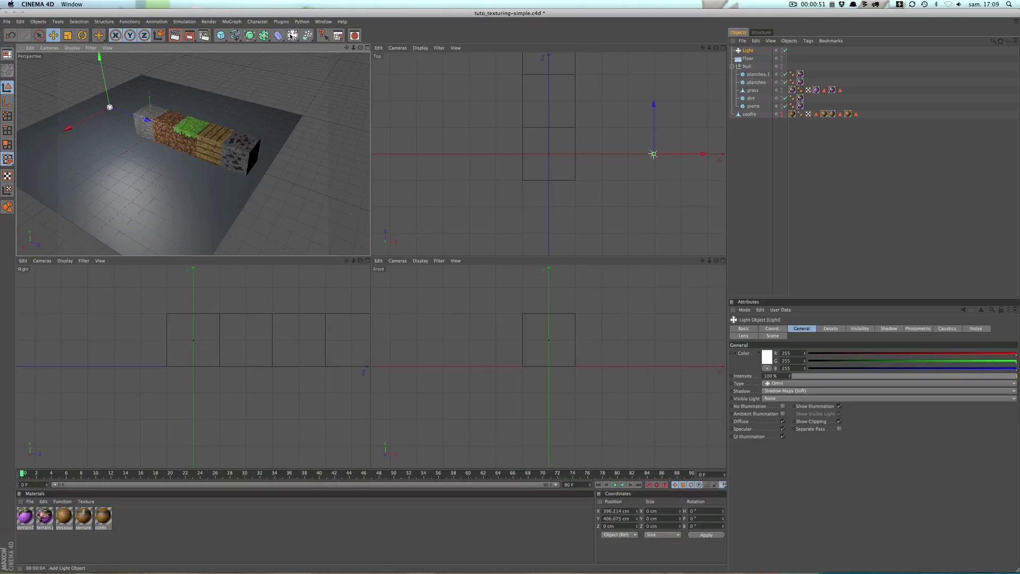
- Add an omni light at P.X 0 and P.Y 600 cm, and maximize the Perspective view
left_click(293, 36)
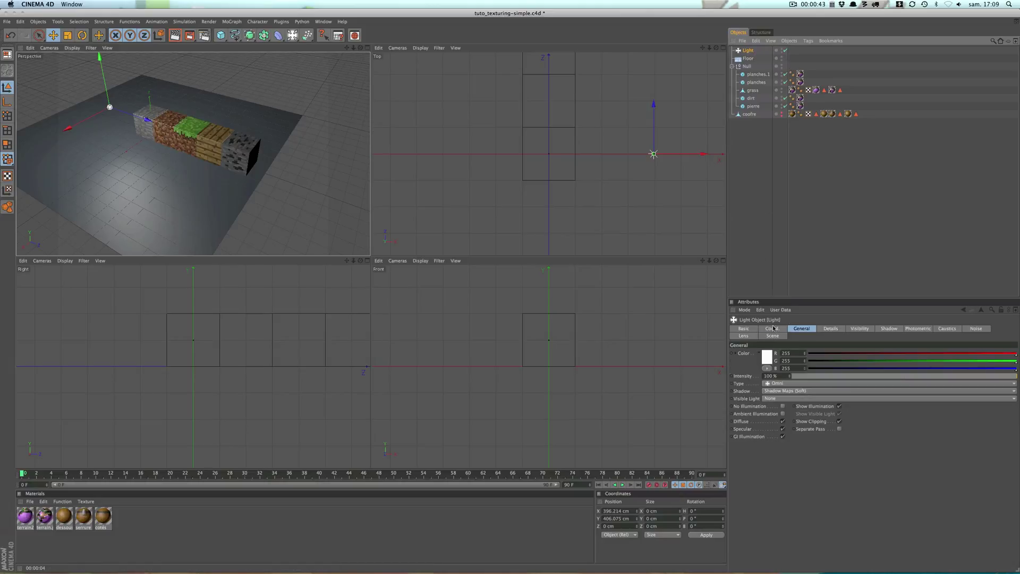
left_click(773, 329)
type("0")
key("Tab")
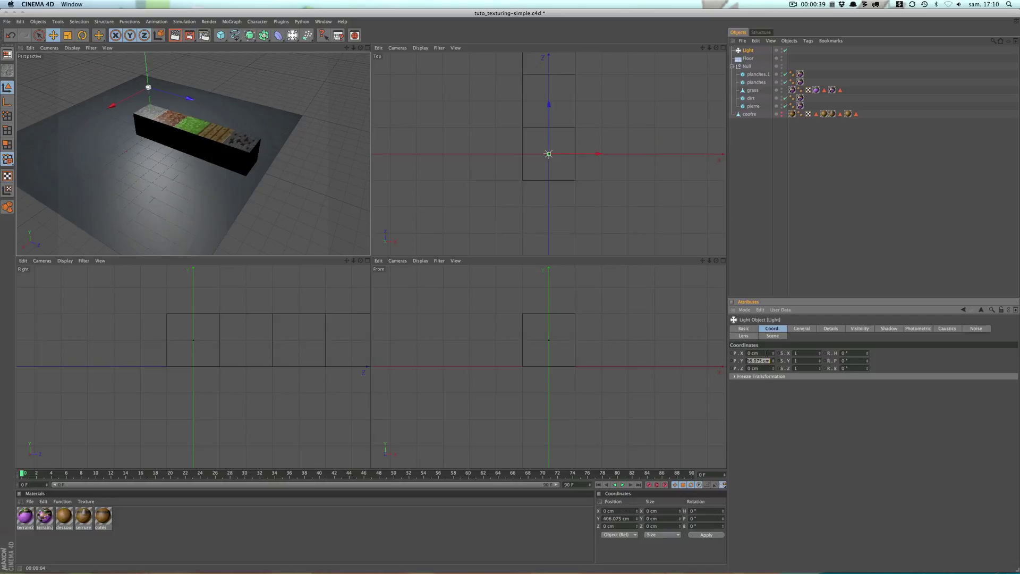
type("600")
key("Return")
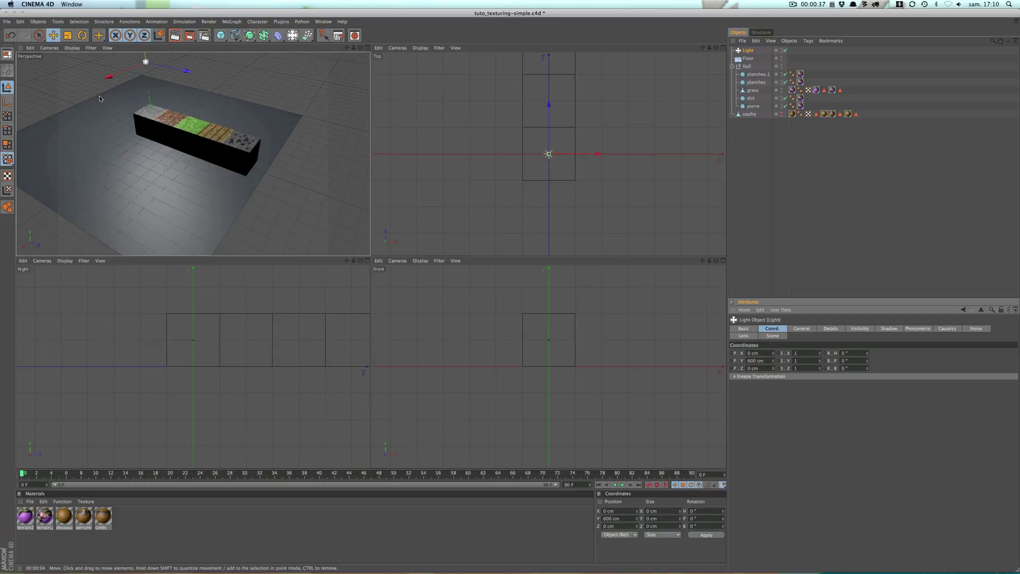
middle_click(194, 157)
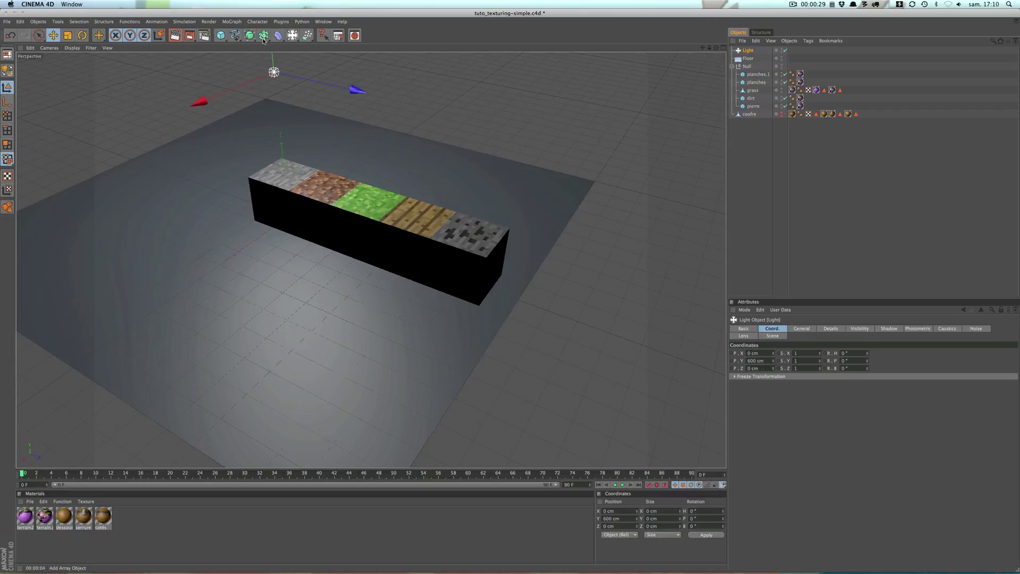
- Add an Array object and nest the light under it in the Object Manager
left_click(264, 36)
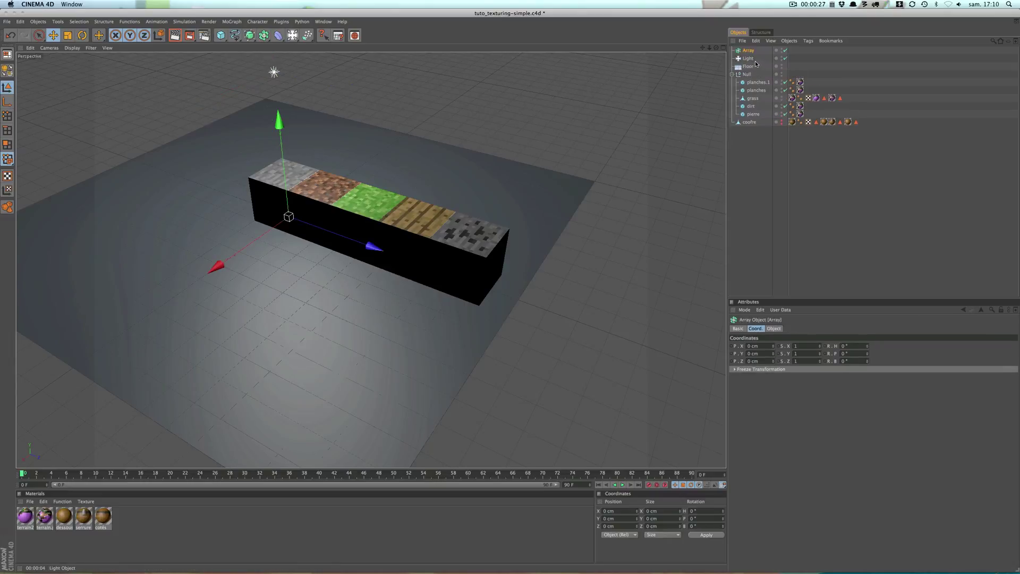
left_click_drag(753, 62, 751, 52)
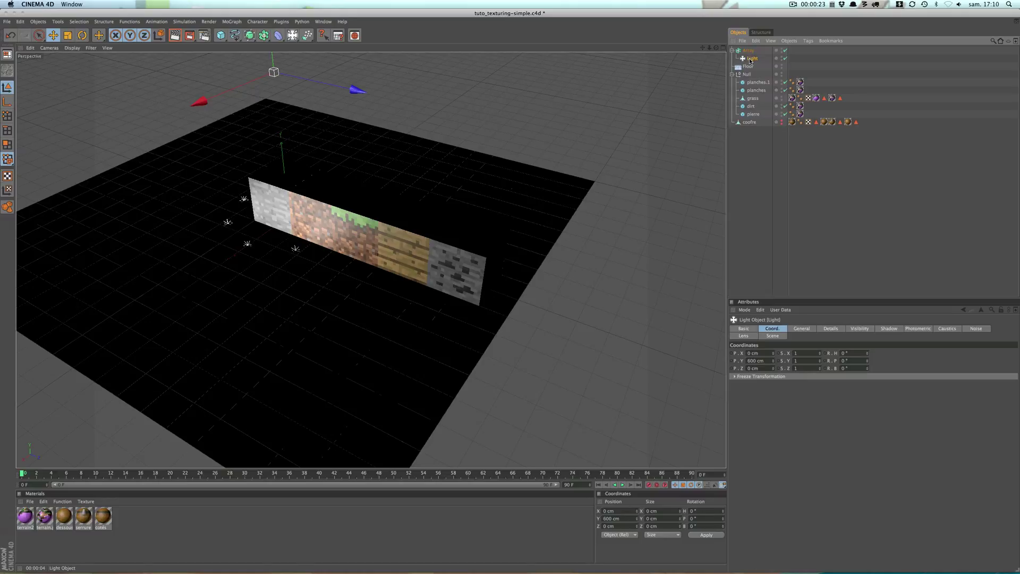
mouse_move(750, 59)
left_mouse_down()
mouse_move(749, 48)
mouse_move(751, 57)
left_mouse_up()
left_click(748, 51)
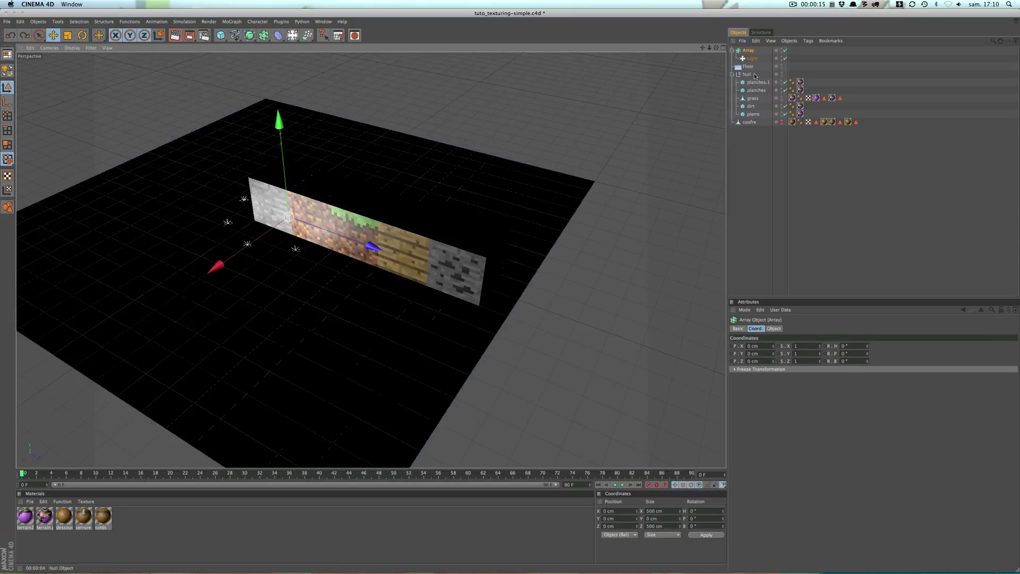
left_click(751, 58)
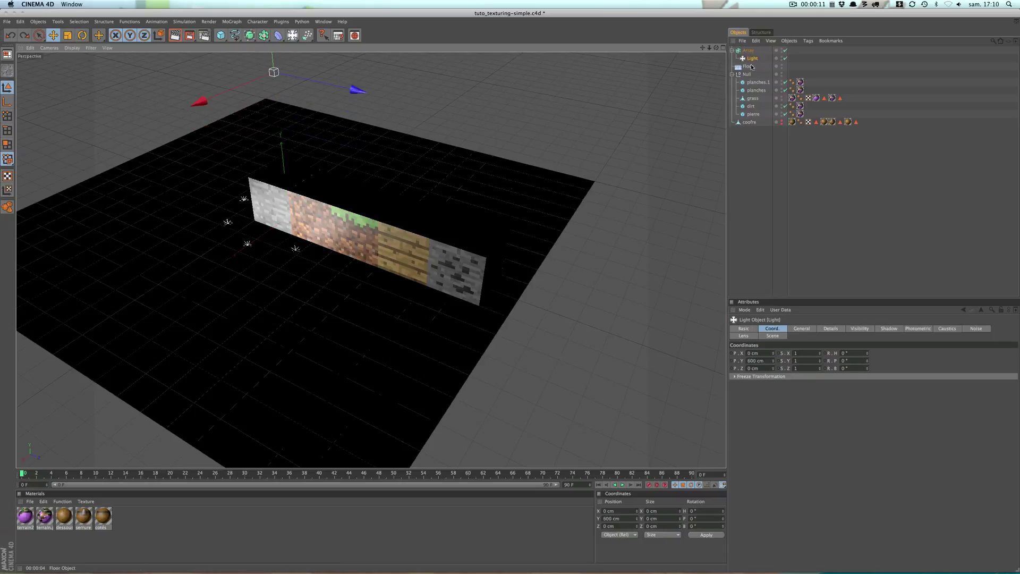
left_click(749, 51)
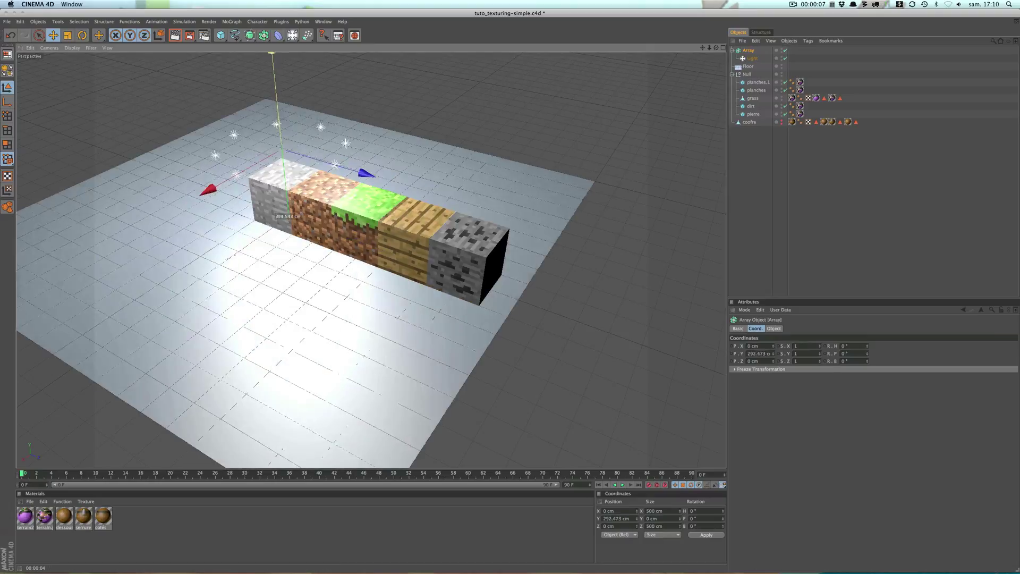
- Raise the Array above the blocks and set its radius to 1500 cm
left_click_drag(279, 213, 279, 159)
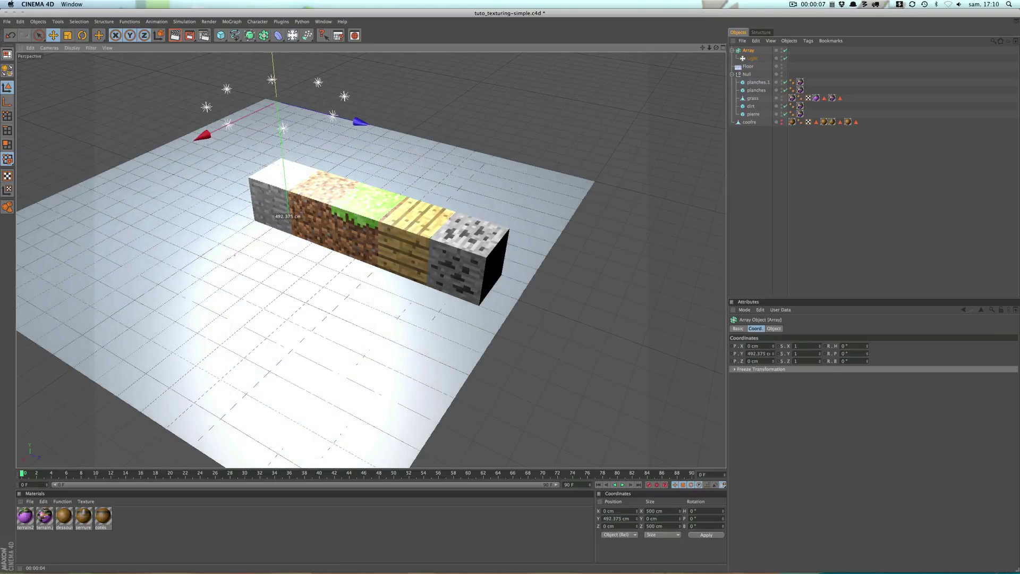
left_click(774, 329)
left_click_drag(799, 349, 800, 349)
middle_click(458, 187)
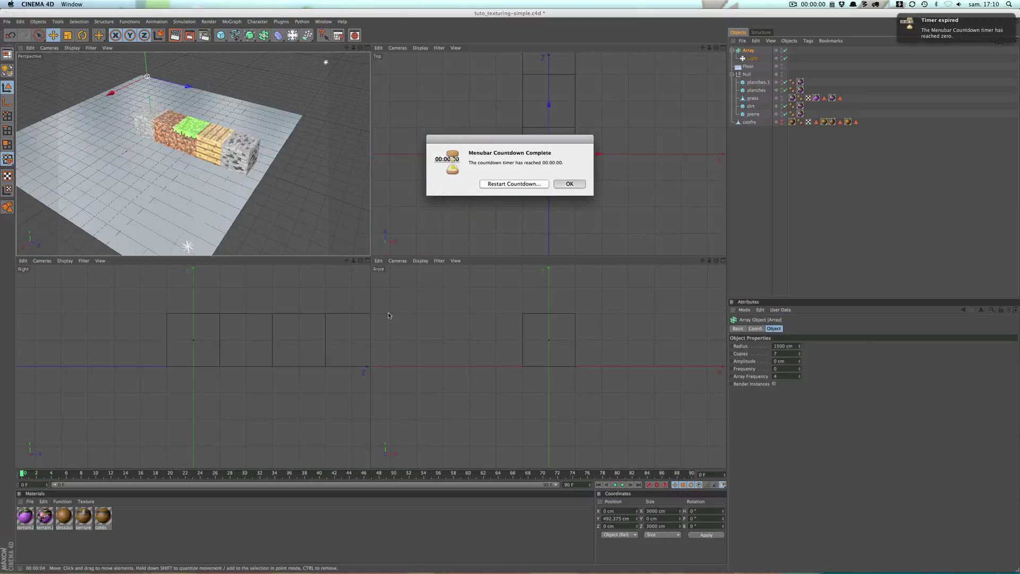
- Raise the light ring higher, shift it sideways along X, and render the Perspective view
left_click(570, 183)
scroll(272, 172, "down", 5)
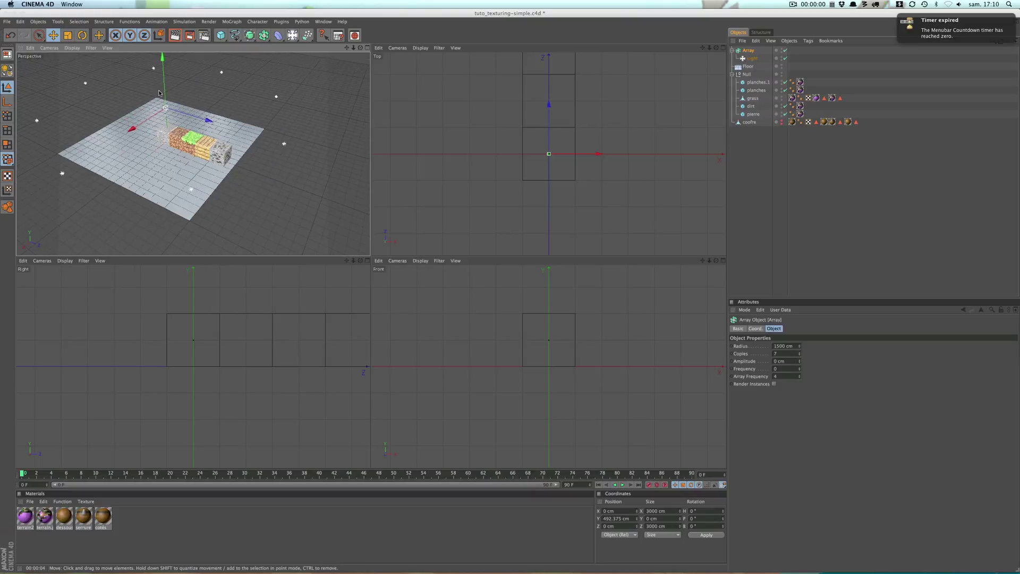
left_click_drag(163, 93, 163, 73)
left_click_drag(180, 130, 214, 96, "alt")
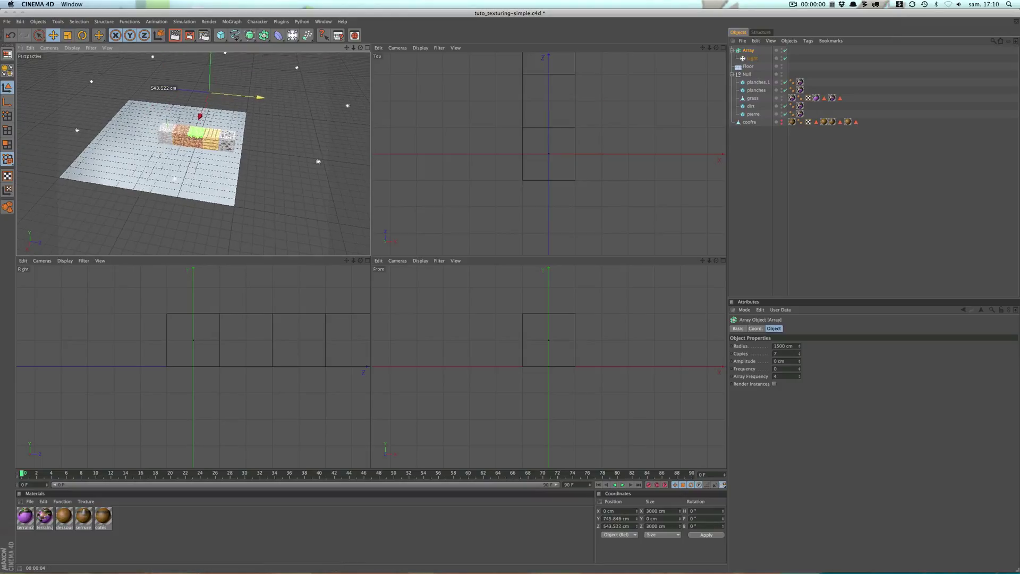
left_click_drag(214, 94, 249, 97, "alt")
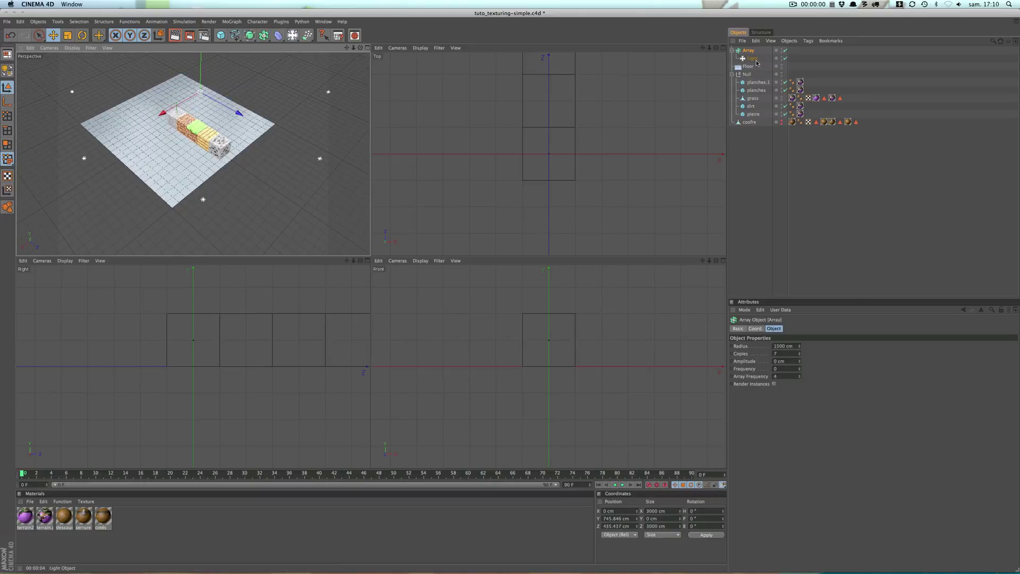
left_click_drag(195, 95, 184, 102)
key("super+r")
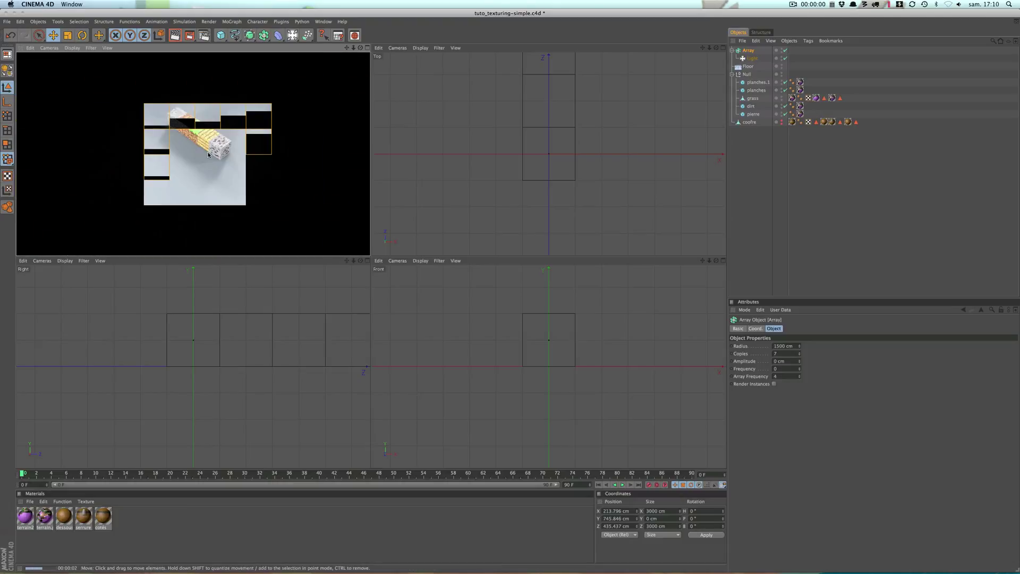
- Set the light's intensity to 75% and render to check the dimmer lighting
left_click(752, 59)
double_click(771, 376)
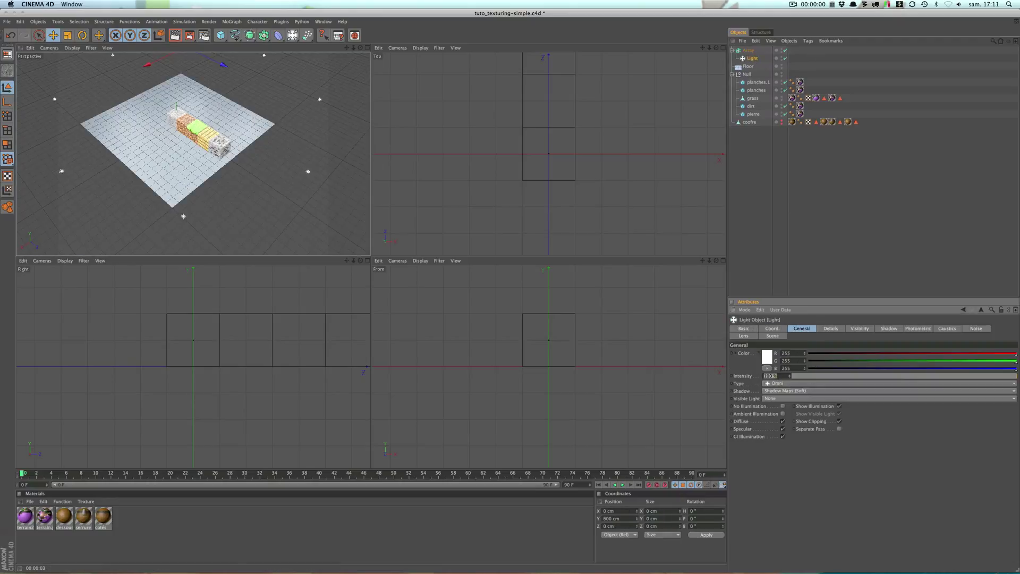
type("75")
key("Return")
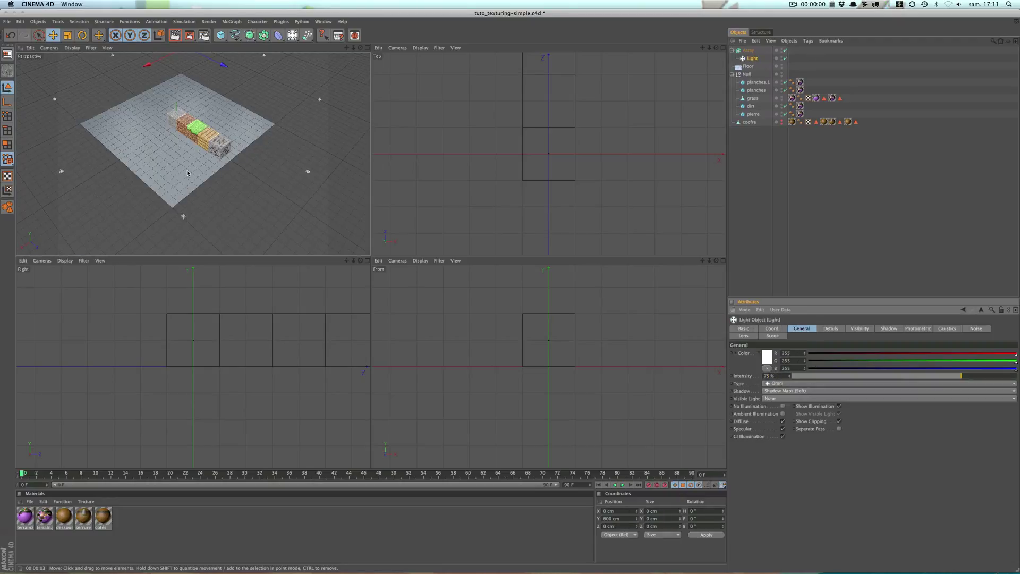
key("ctrl+r")
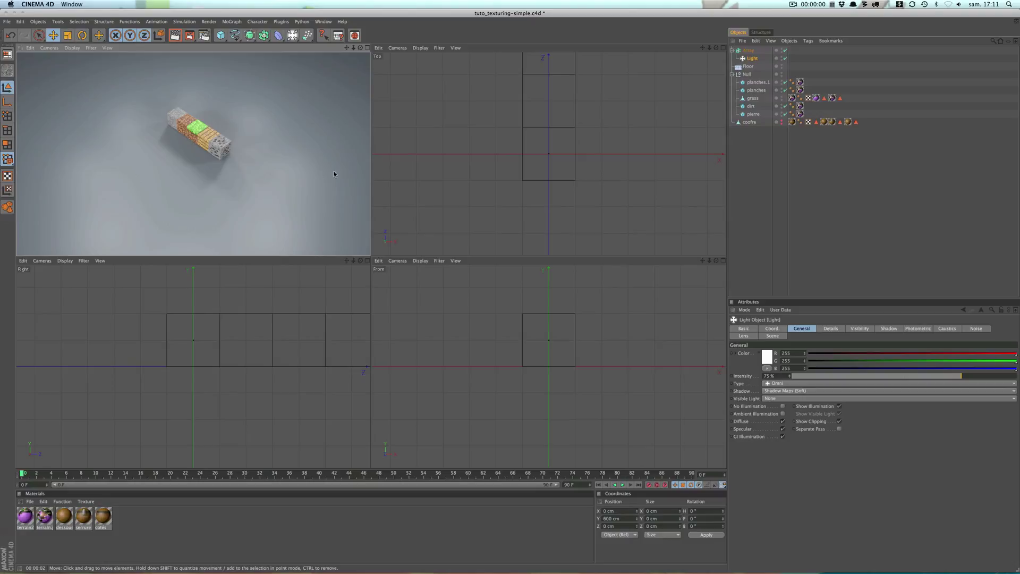
- Lower the light's intensity to 70% and render again
double_click(770, 376)
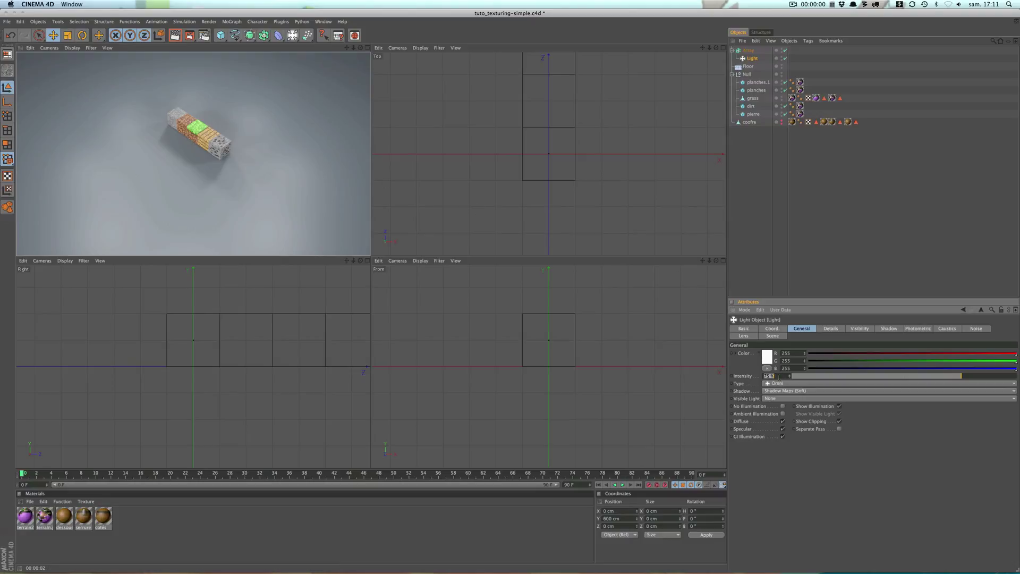
type("70")
key("Return")
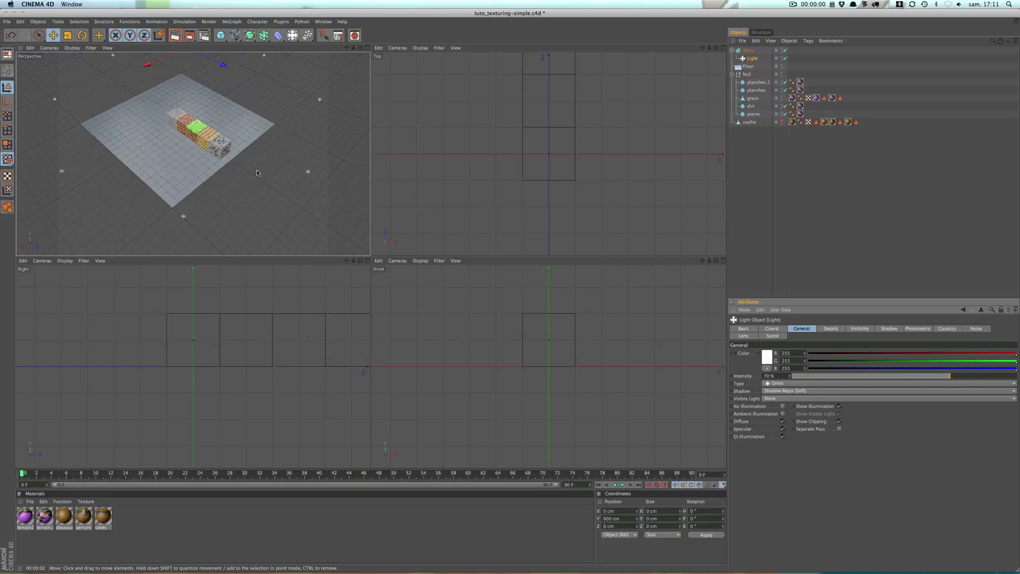
key("ctrl+r")
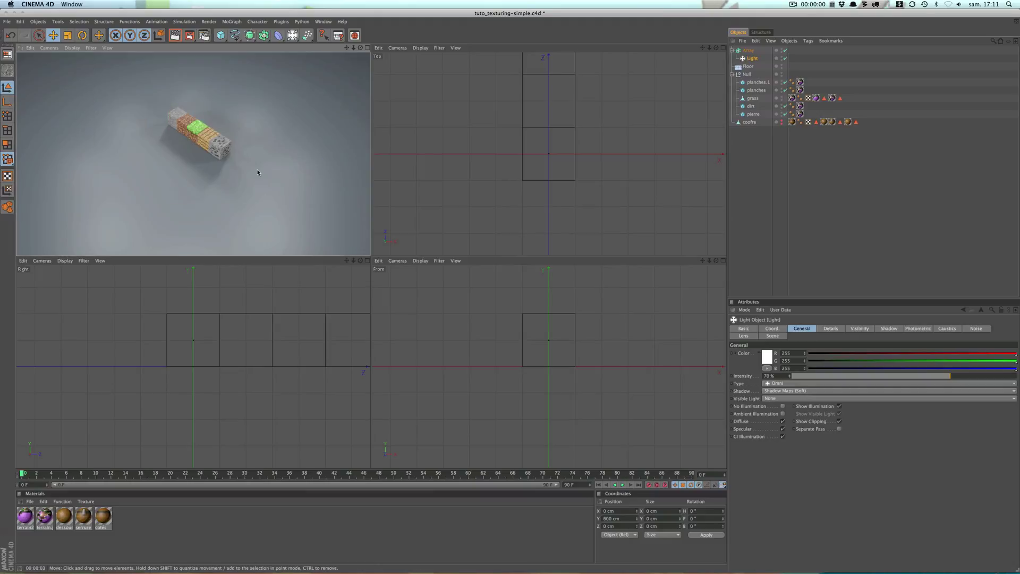
scroll(207, 133, "up", 3)
scroll(206, 133, "up", 2)
scroll(206, 133, "up", 2)
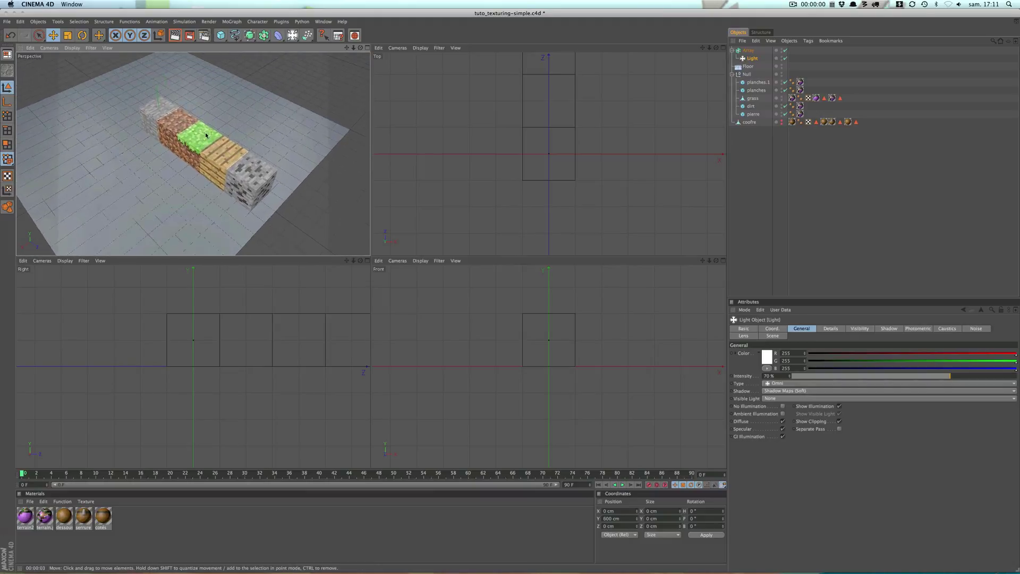
scroll(206, 134, "up", 2)
- Render the soft-lit row, then slide the end stone (pierre) block to the right
mouse_move(206, 133)
left_mouse_down("alt")
mouse_move(180, 128)
mouse_move(152, 141)
mouse_move(200, 200)
left_mouse_up("alt")
key("ctrl+r")
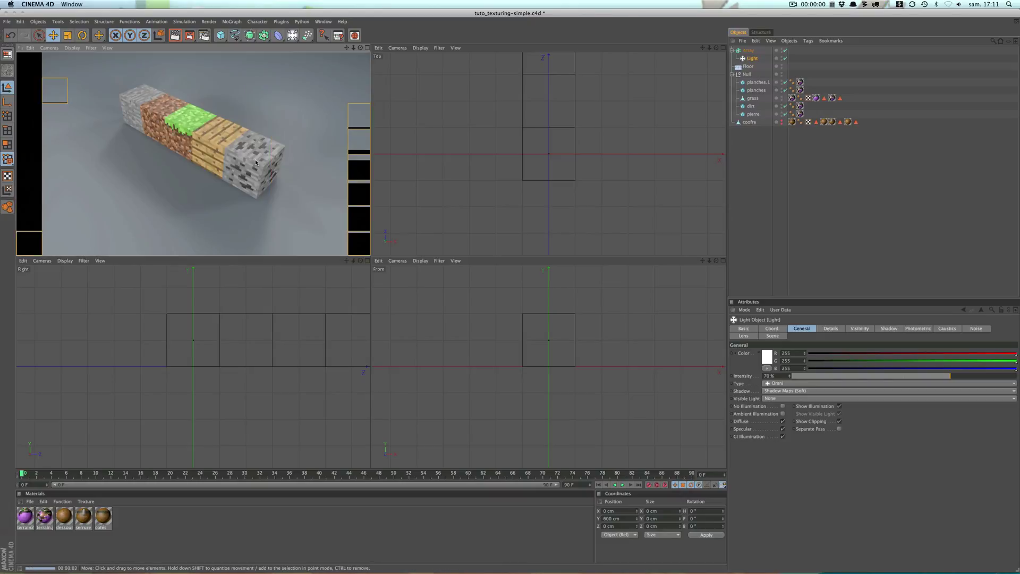
left_click(255, 159)
left_click_drag(255, 164, 319, 192)
- Pull the plank (planches) block forward out of the row and render the result
left_click(209, 166)
left_click_drag(209, 166, 192, 168)
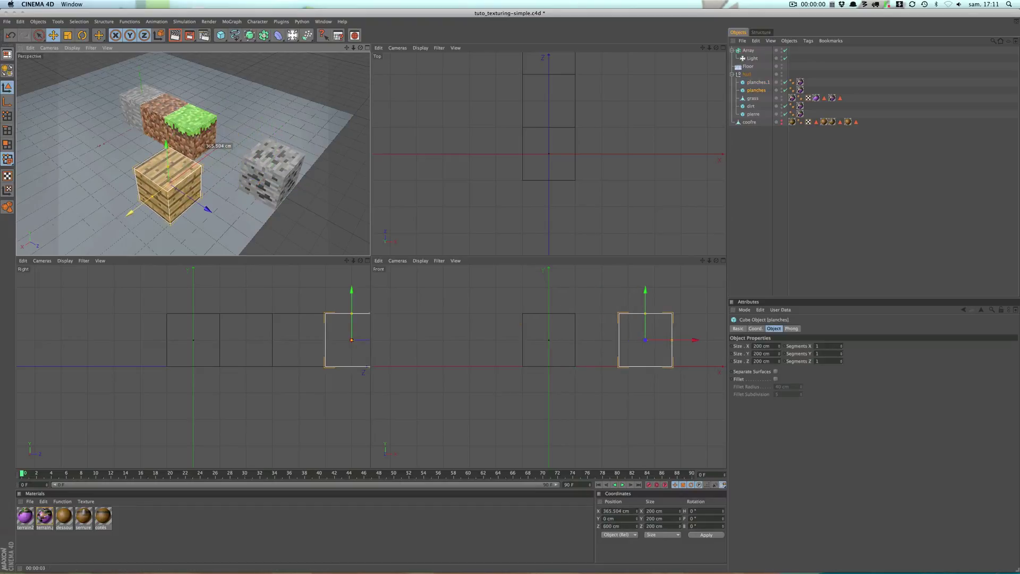
key("ctrl+r")
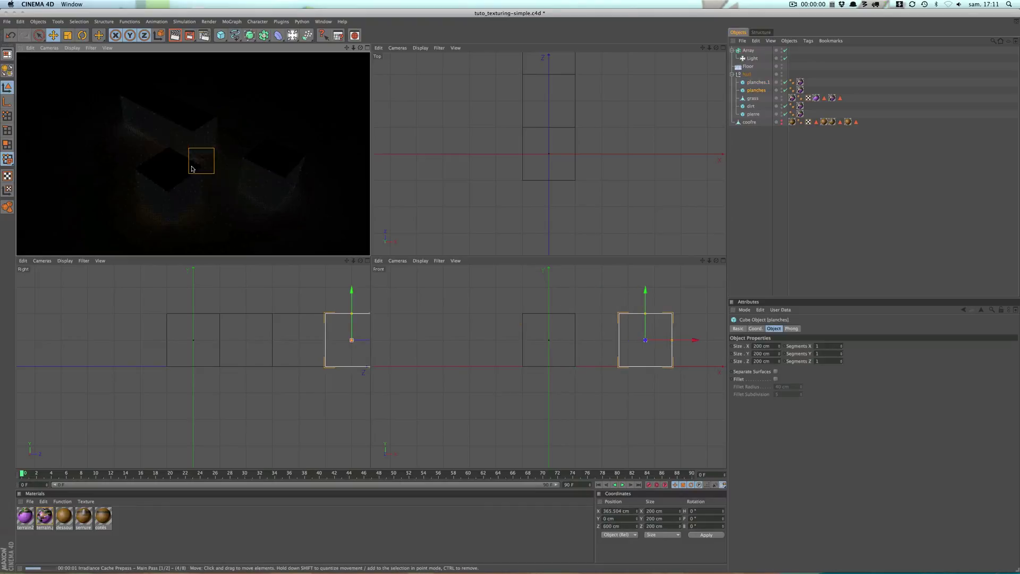